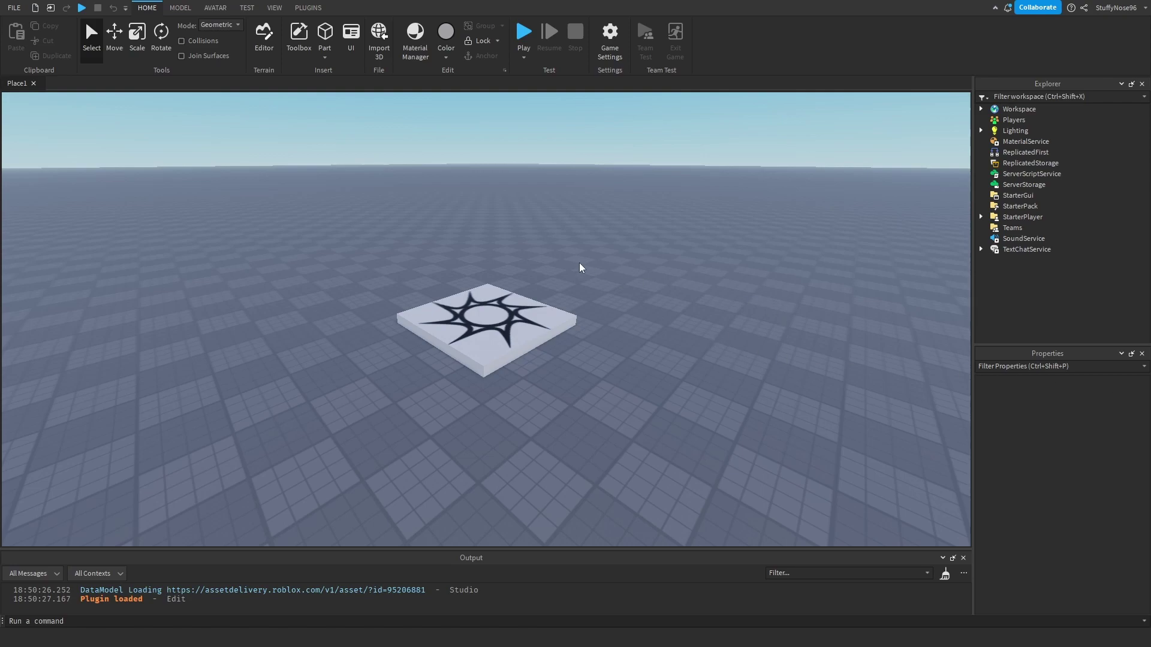
# Step: Orbit the camera around the white decal-topped part on the baseplate
pyautogui.moveTo(628, 286); pyautogui.dragTo(628, 286, button='right')
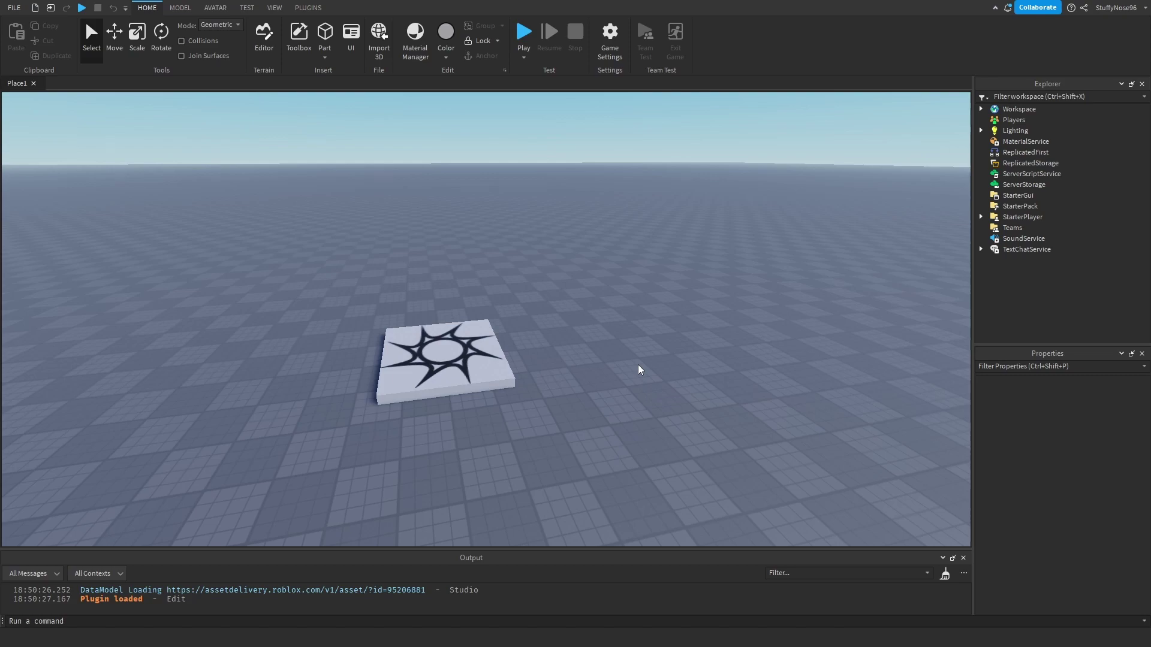
# Step: Insert a ScreenGui under StarterGui and add a Frame inside it
pyautogui.click(1037, 196)
pyautogui.hotkey('ctrl', 'i')
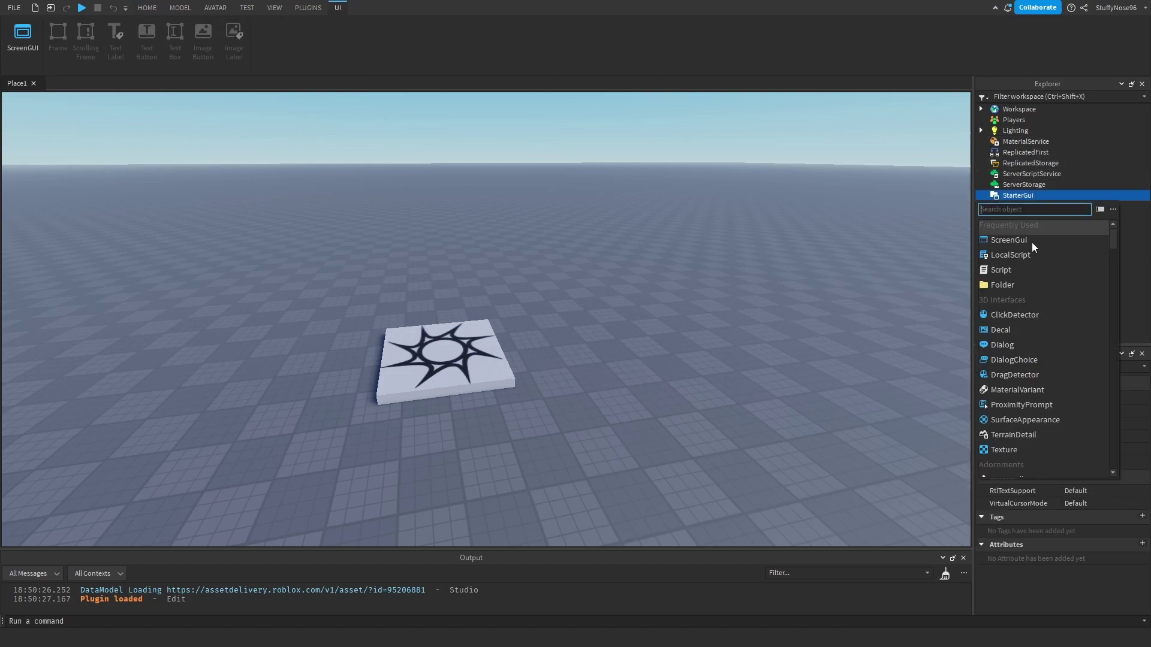
pyautogui.click(1012, 241)
pyautogui.click(1056, 208)
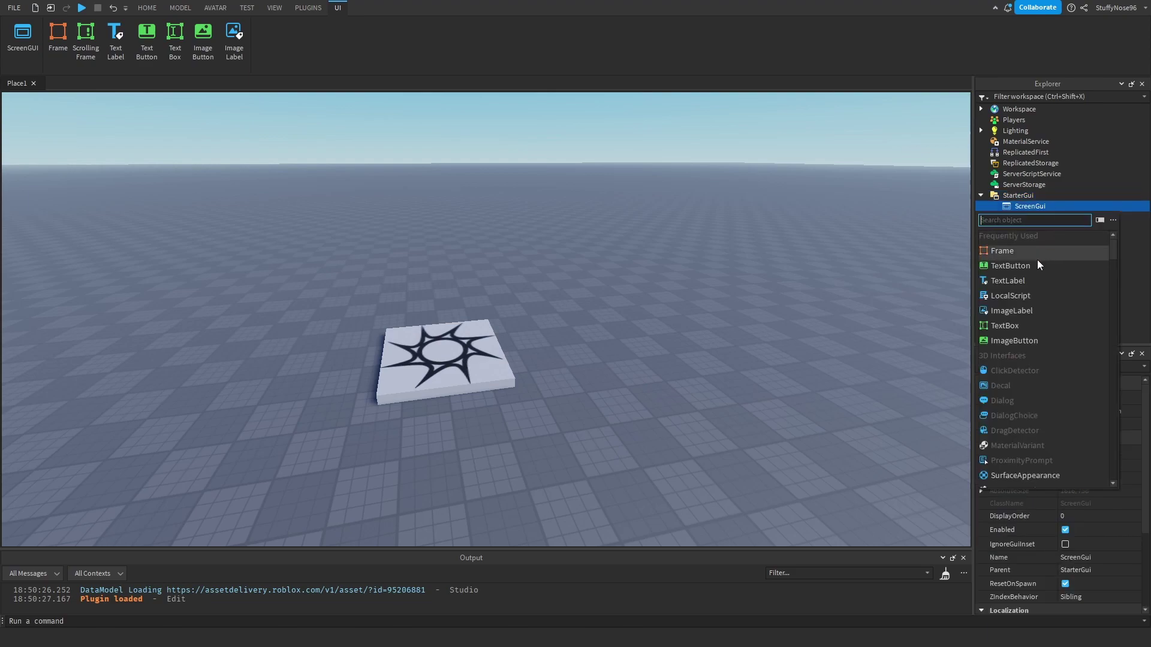
pyautogui.click(1037, 260)
# Step: Resize the Frame to about 496 x 292 and move it toward the screen centre
pyautogui.moveTo(46, 140); pyautogui.dragTo(730, 452)
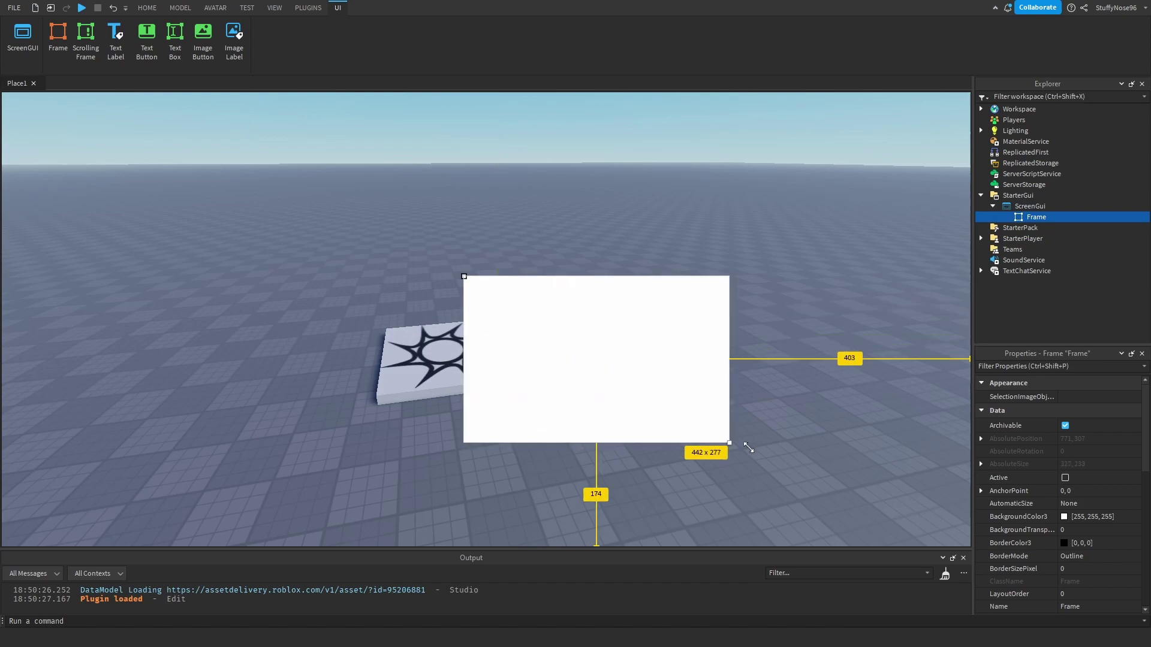
pyautogui.moveTo(620, 366); pyautogui.dragTo(504, 316)
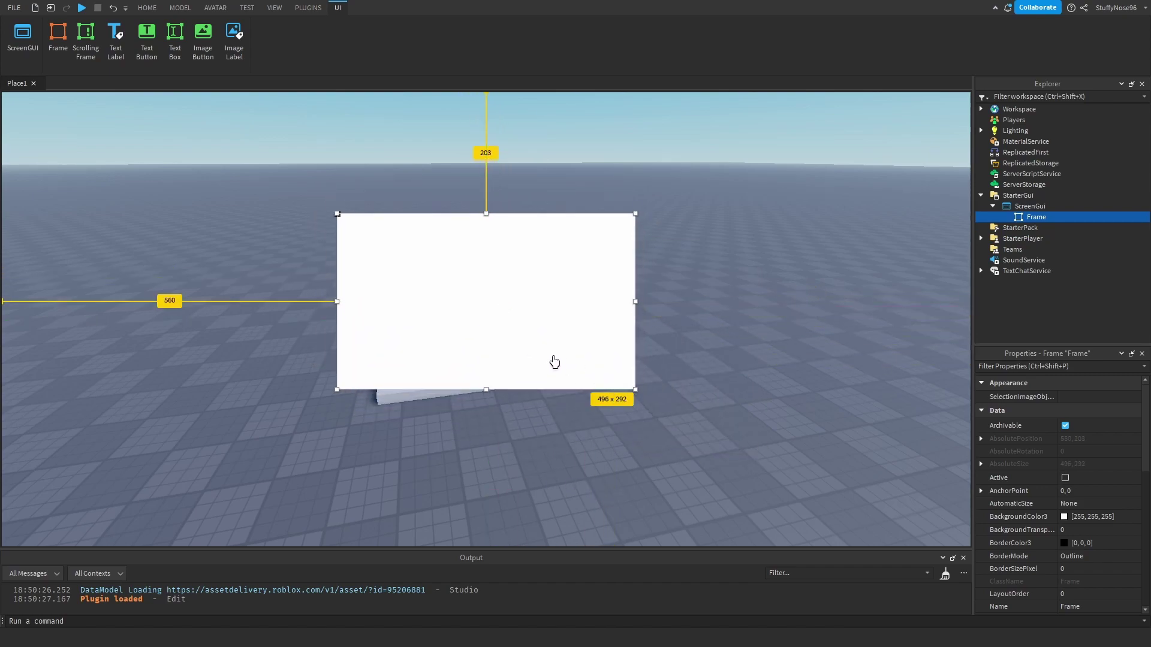
pyautogui.click(754, 338)
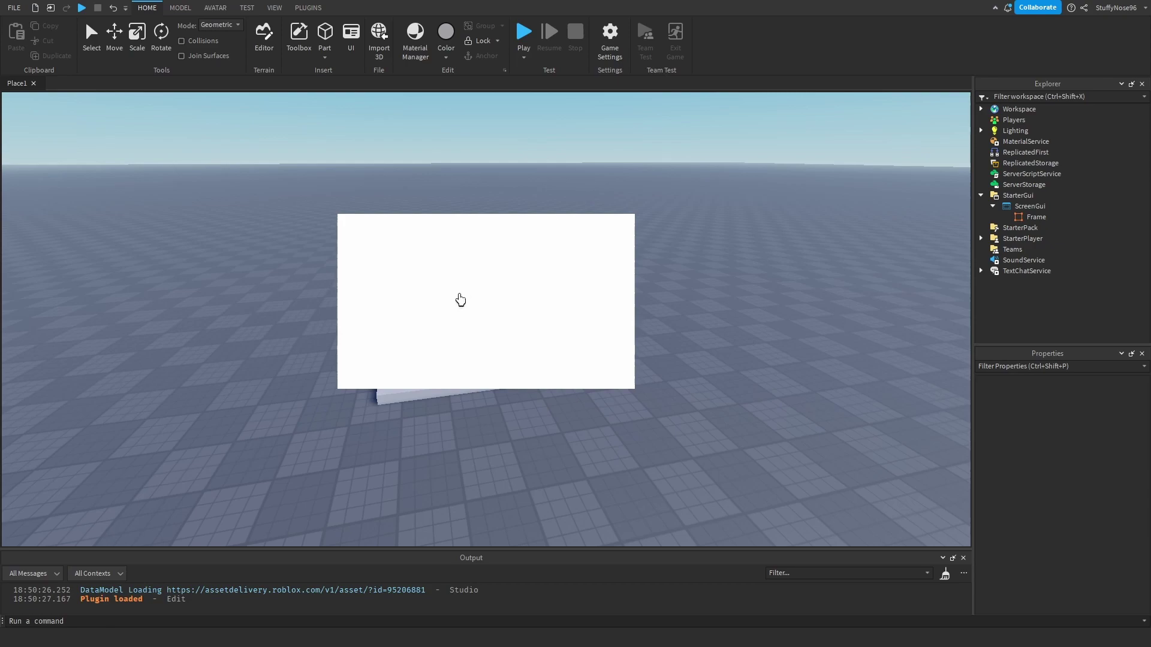
pyautogui.click(1047, 217)
pyautogui.moveTo(494, 288); pyautogui.dragTo(527, 300)
pyautogui.click(695, 213)
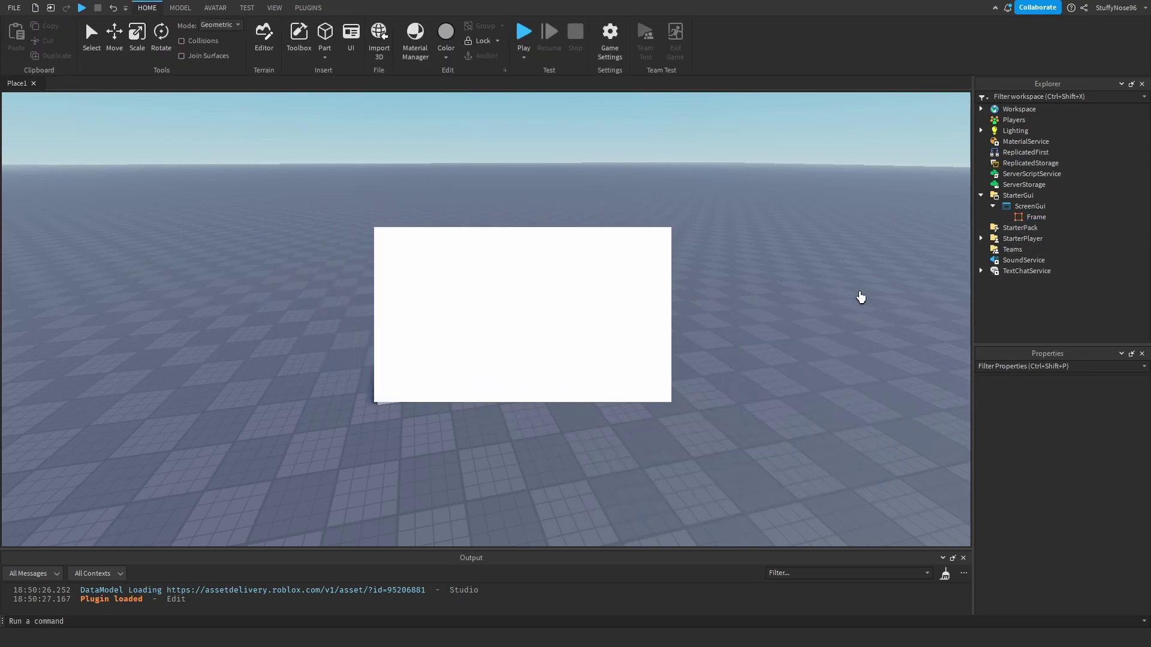
pyautogui.click(1048, 217)
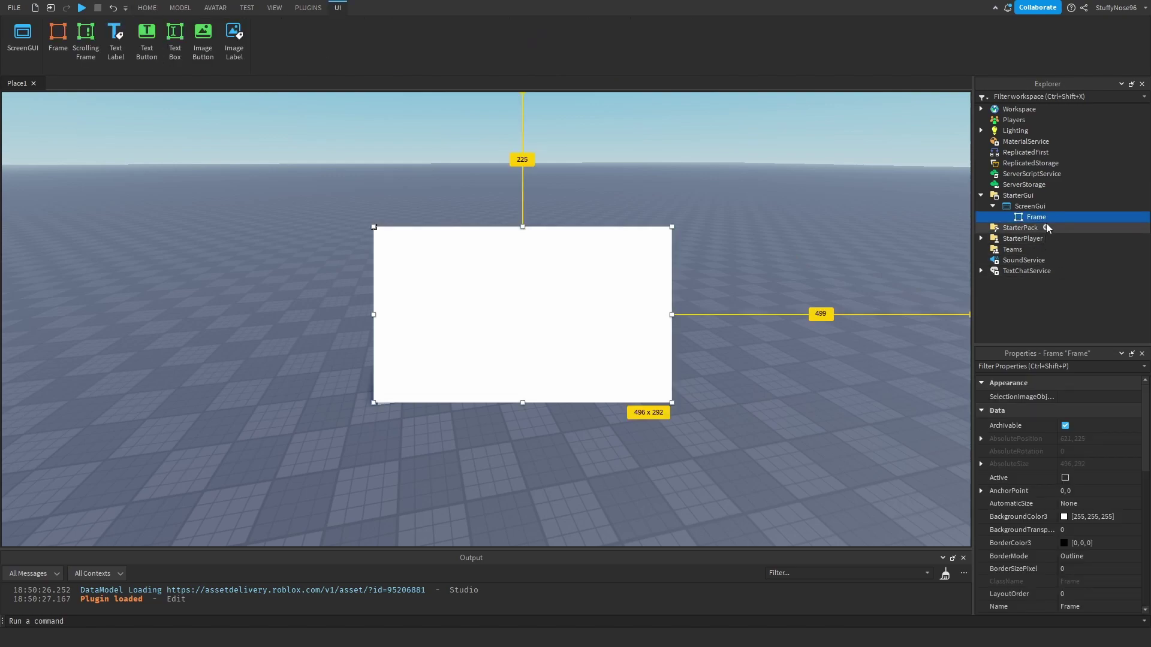
# Step: Search for UICorner and insert it into the Frame
pyautogui.click(1054, 217)
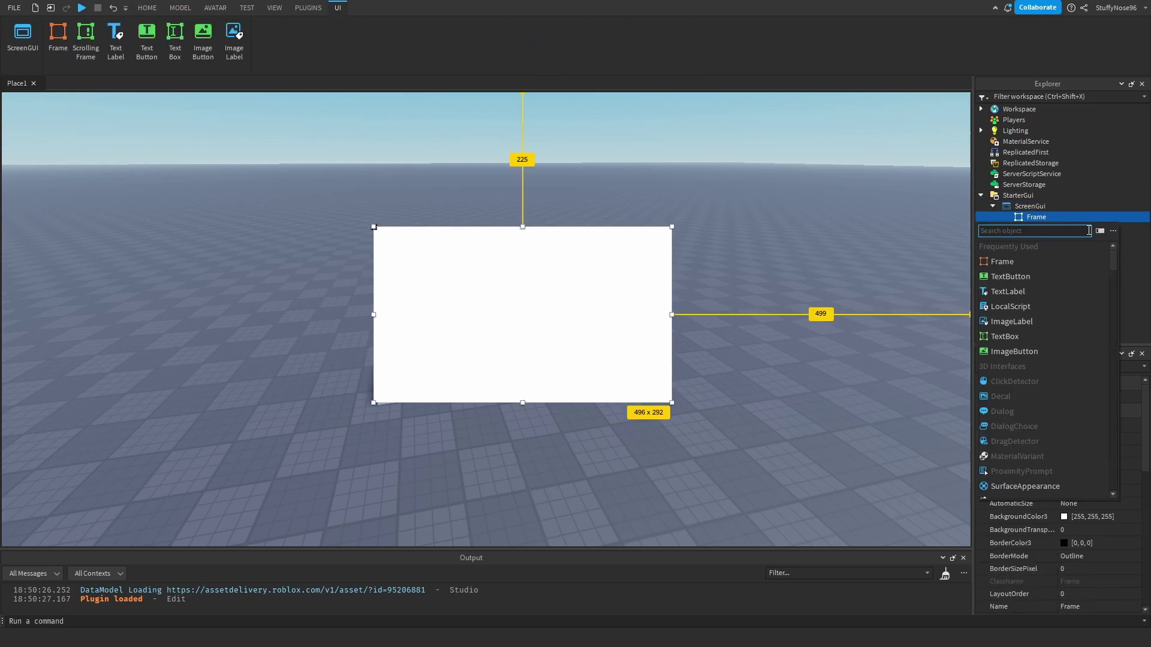
pyautogui.write('UICorner')
pyautogui.click(1046, 248)
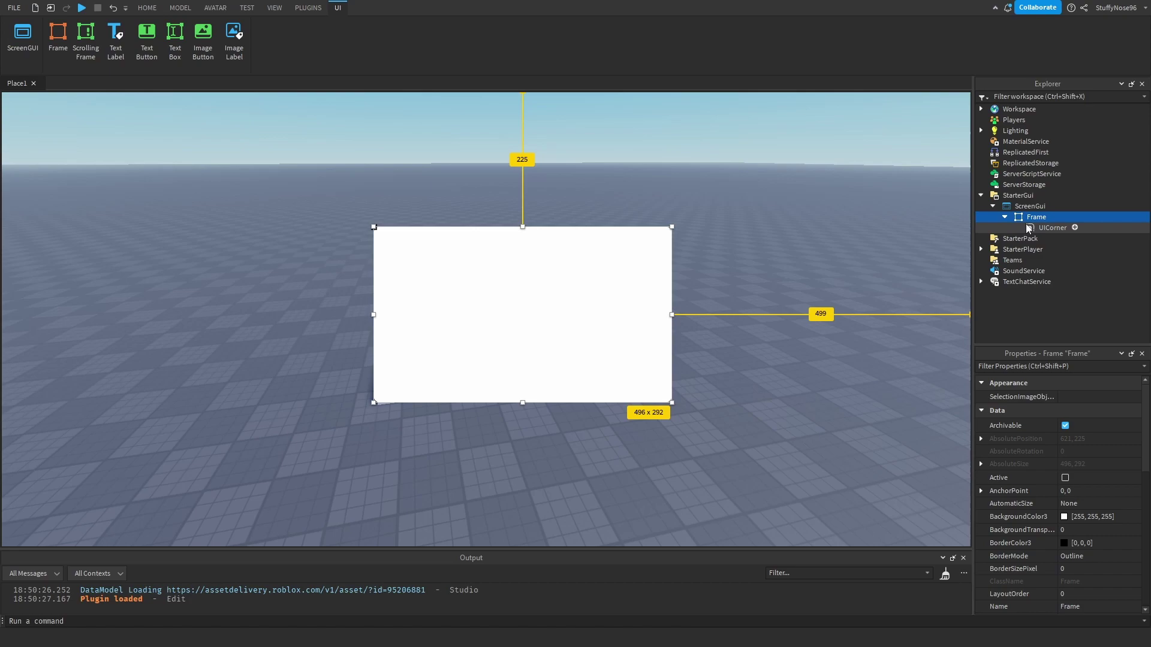
pyautogui.click(766, 247)
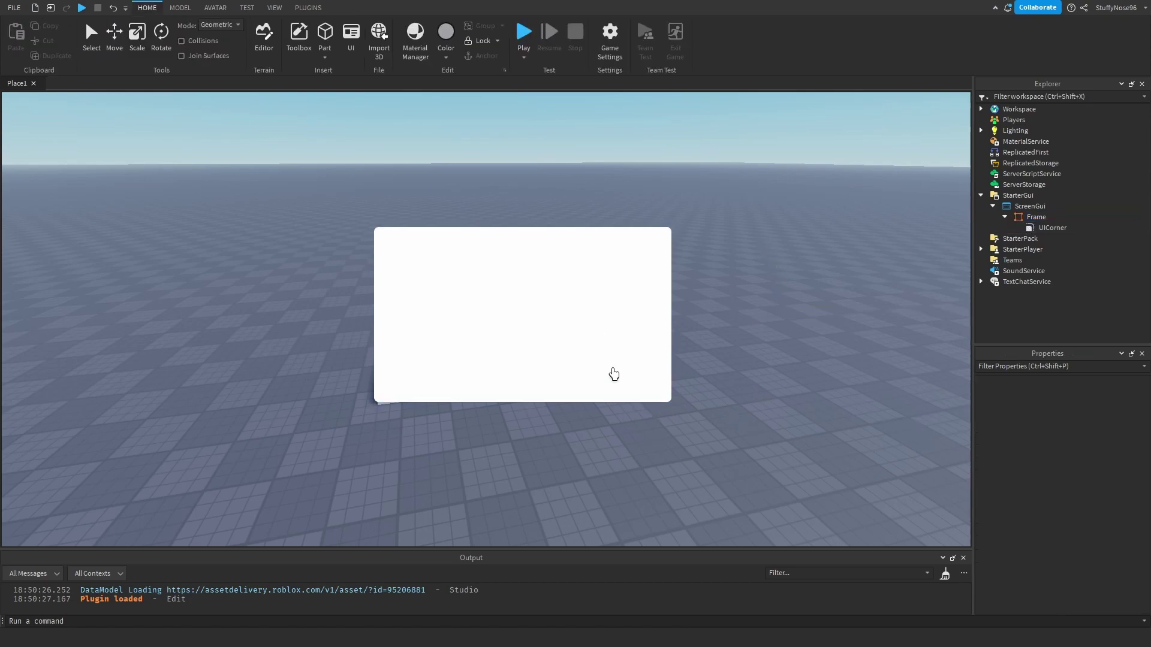
pyautogui.click(1052, 228)
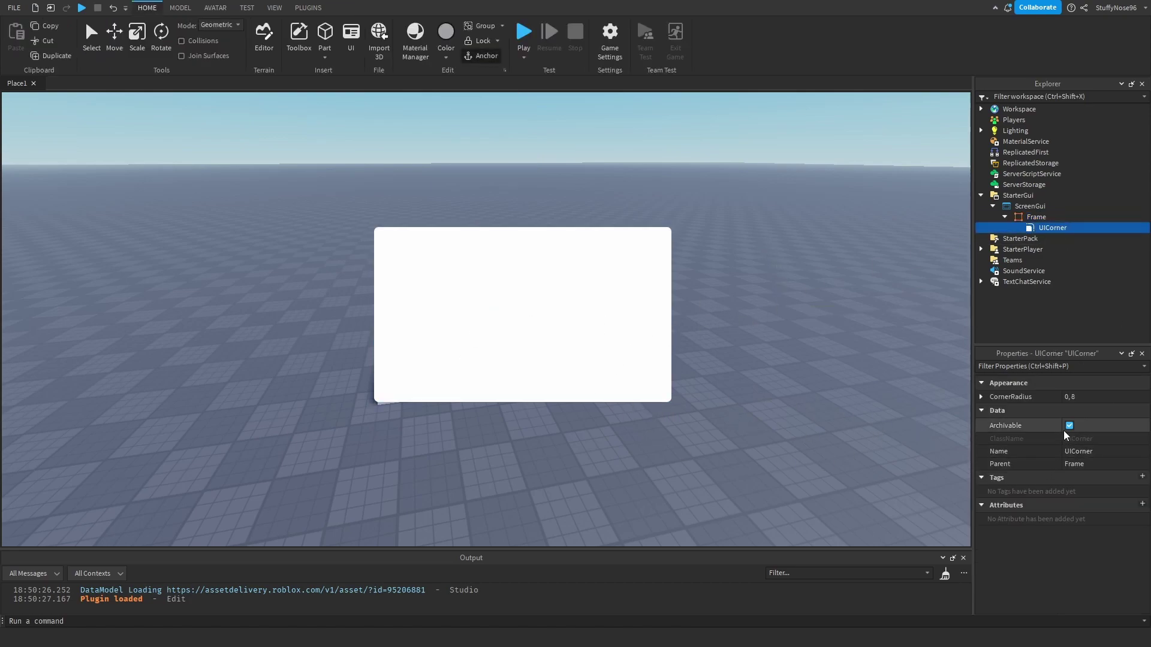
# Step: Set the UICorner's CornerRadius to Scale 0.1 and Offset 0
pyautogui.click(1072, 398)
pyautogui.click(982, 397)
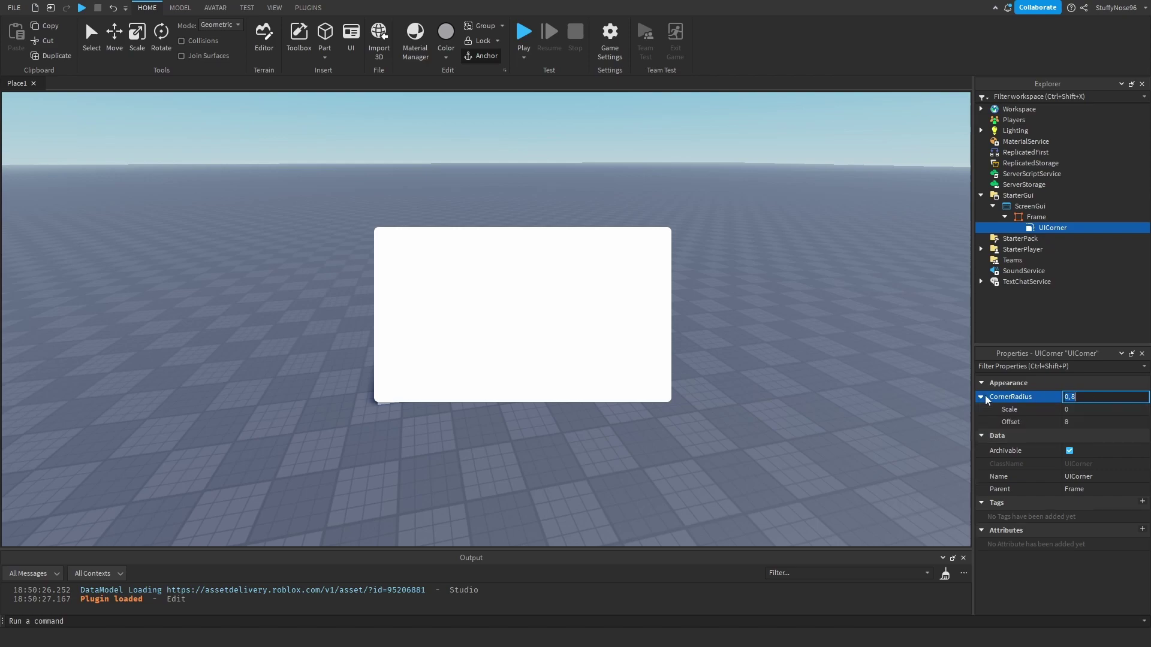
pyautogui.click(1070, 422)
pyautogui.press('Return')
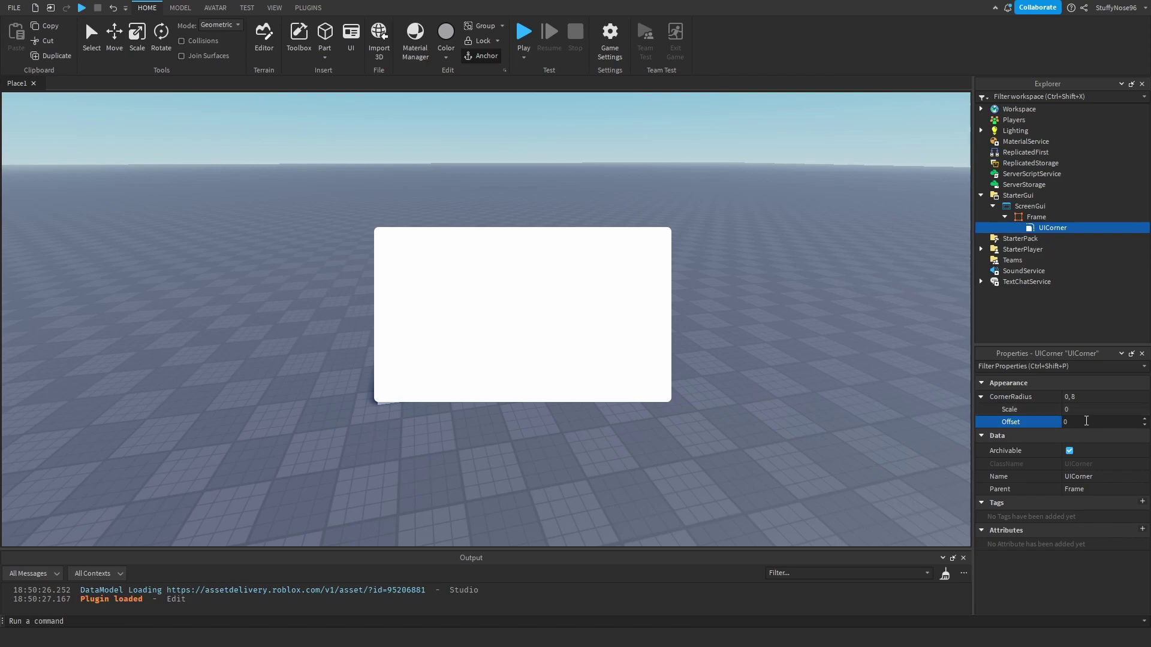
pyautogui.click(1086, 412)
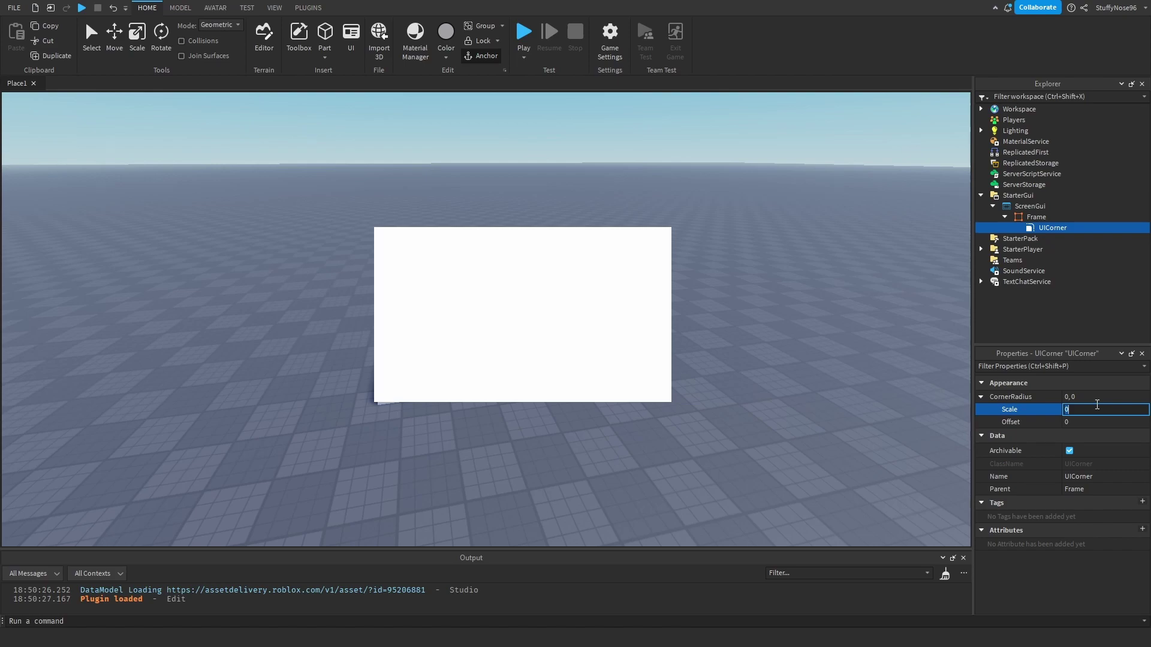
pyautogui.press('BackSpace')
pyautogui.write('0.1')
pyautogui.press('Return')
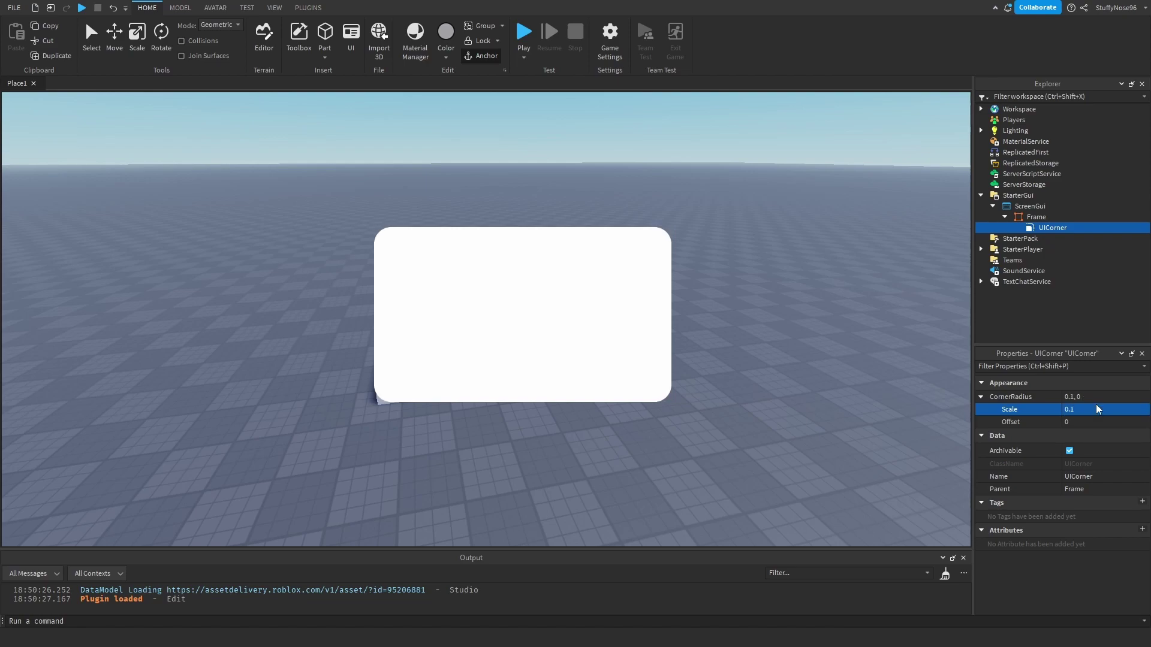
pyautogui.click(563, 287)
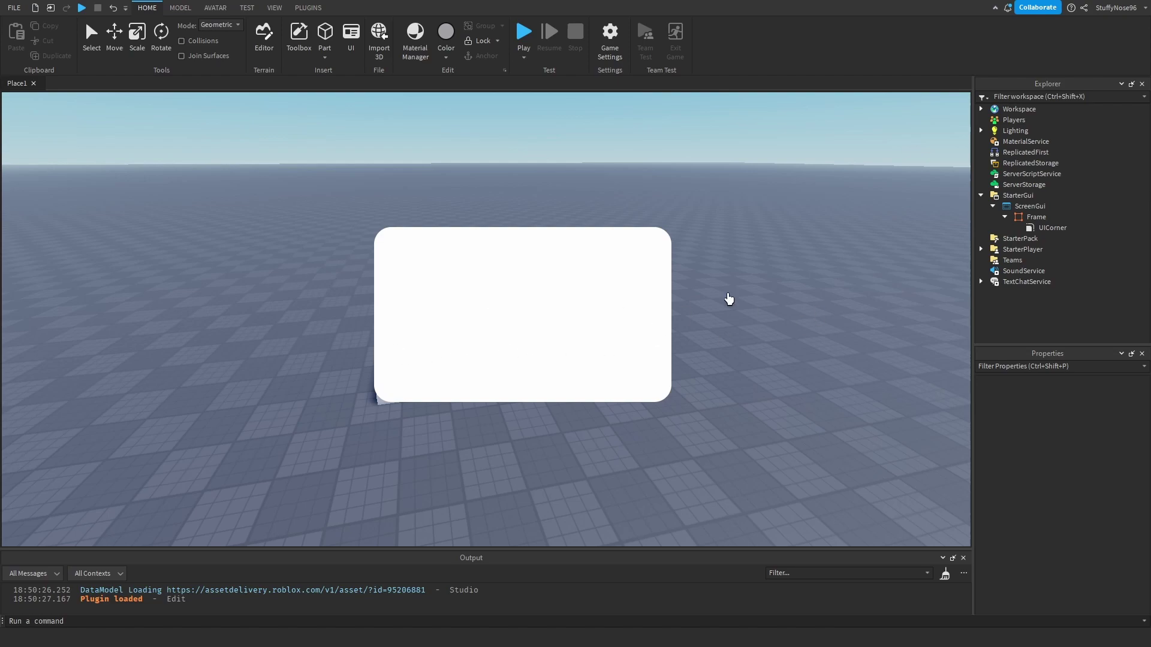
# Step: Expand the Frame's Size X settings and try a width offset of 200
pyautogui.click(1036, 217)
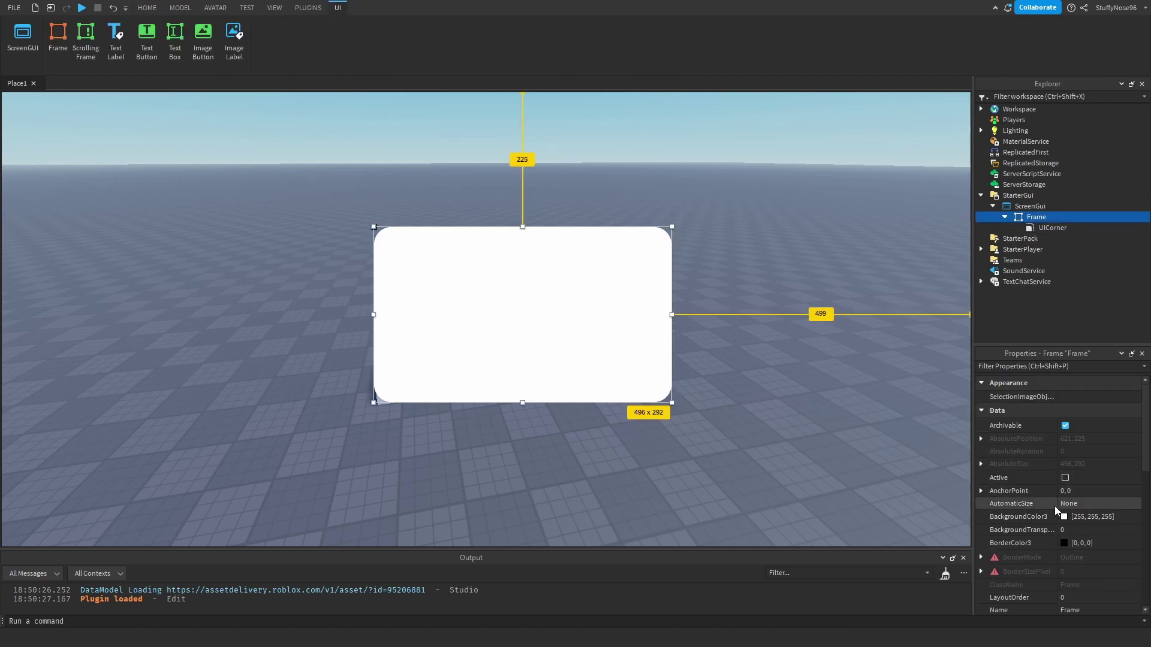
pyautogui.scroll(-3, 1073, 501)
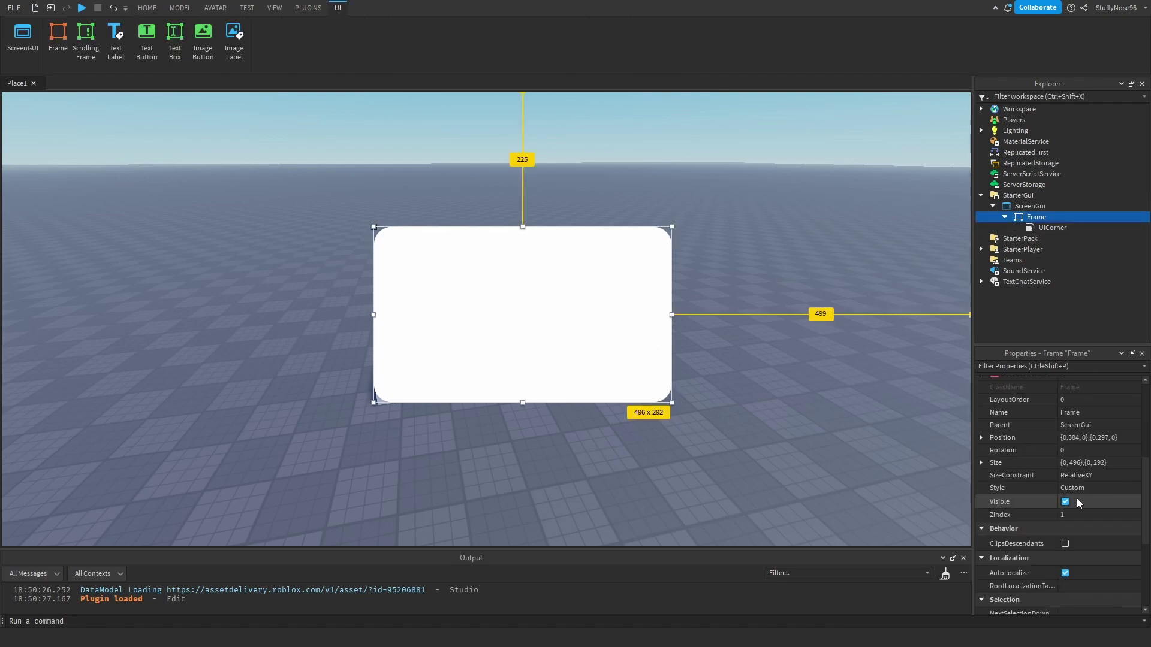
pyautogui.click(983, 463)
pyautogui.click(993, 475)
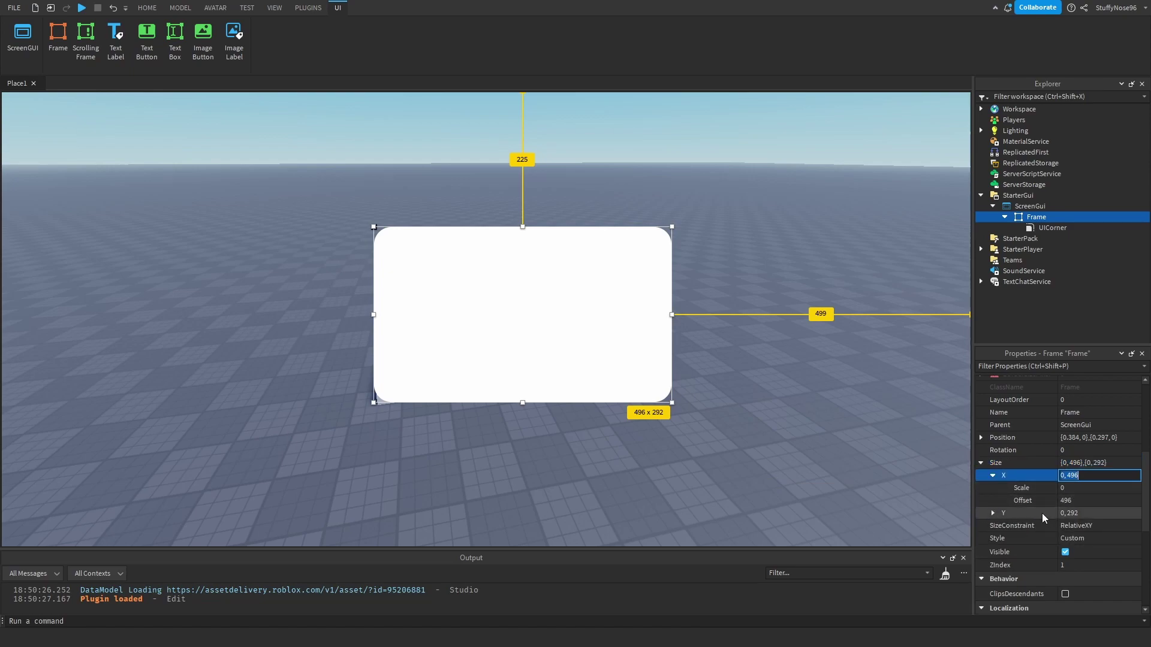
pyautogui.click(1086, 463)
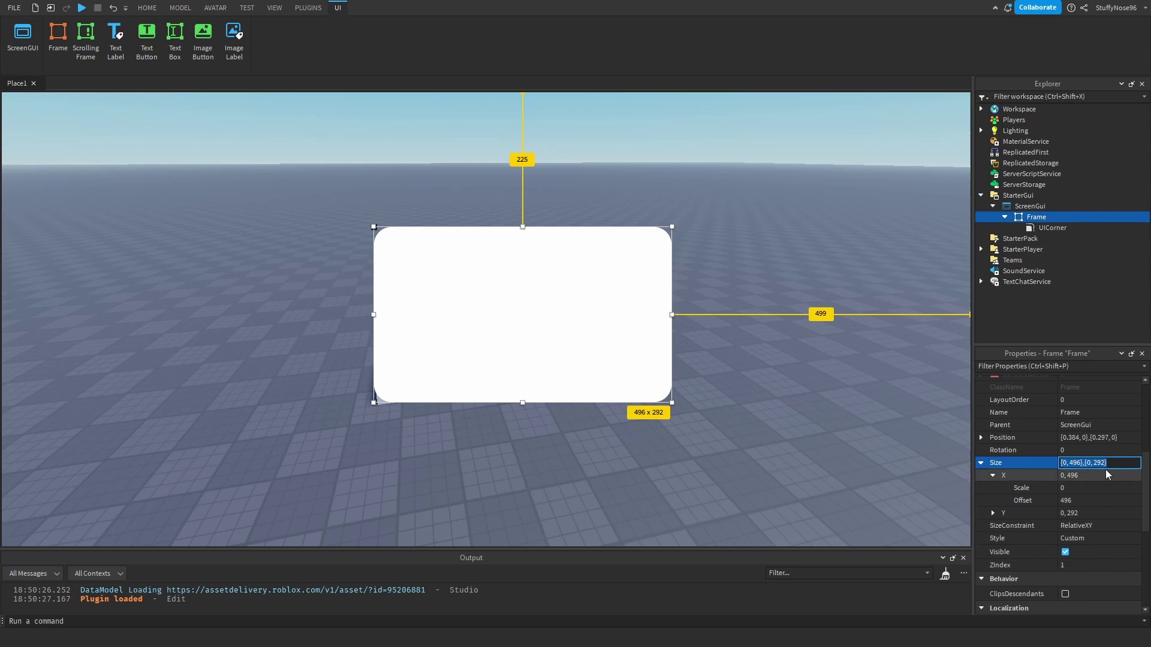
pyautogui.click(1086, 465)
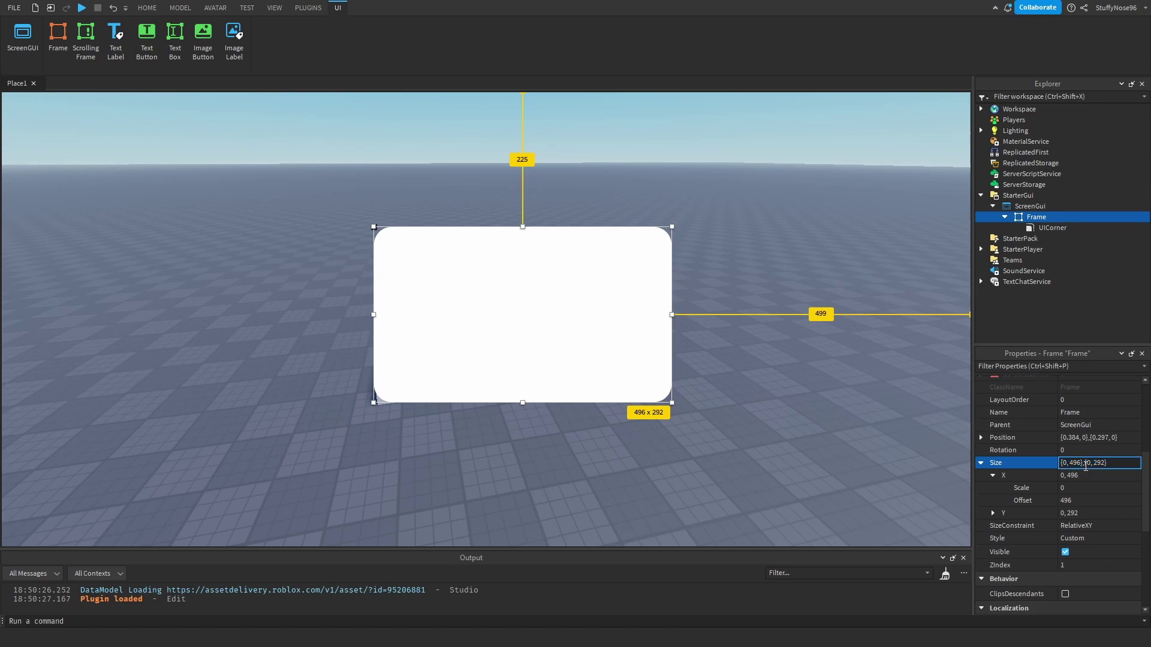
pyautogui.doubleClick(1076, 463)
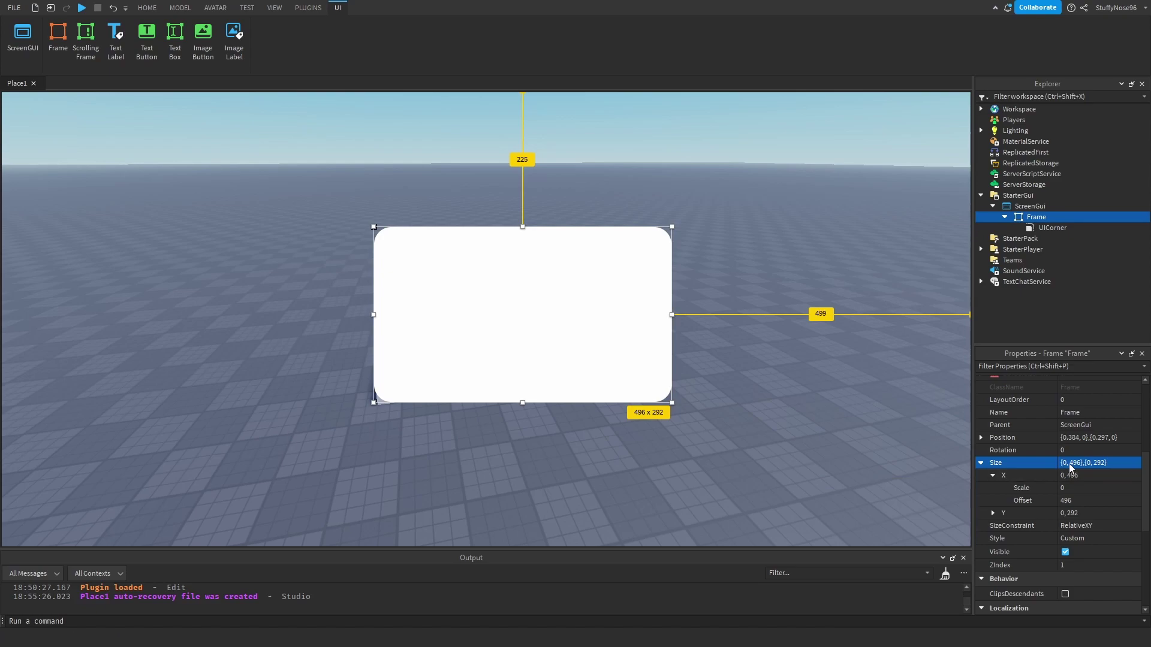
pyautogui.click(1079, 500)
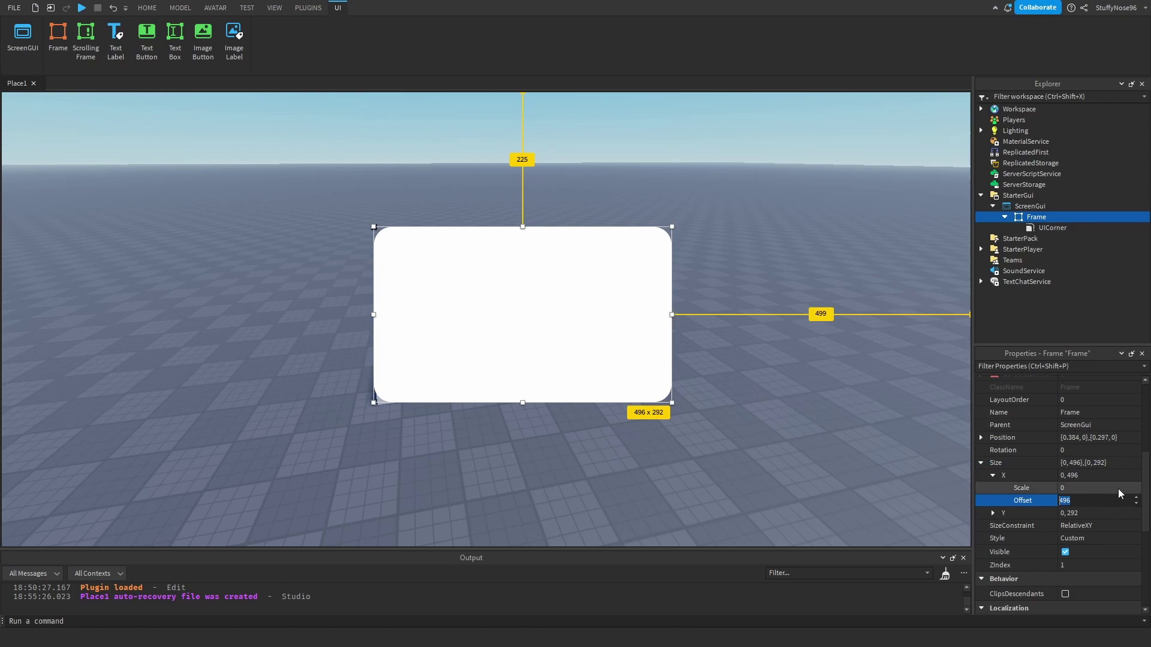
pyautogui.press('BackSpace')
pyautogui.write('200')
pyautogui.press('Return')
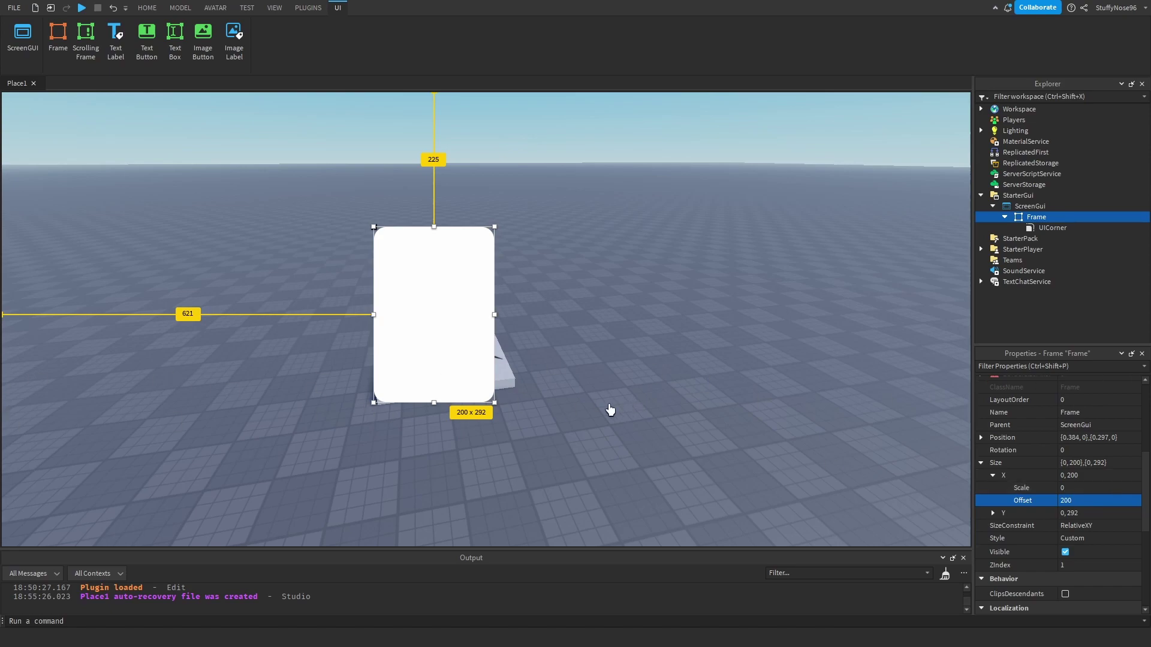
# Step: Set the Frame's width to Scale 0.5, Offset 0, and move it toward the view centre
pyautogui.click(1081, 502)
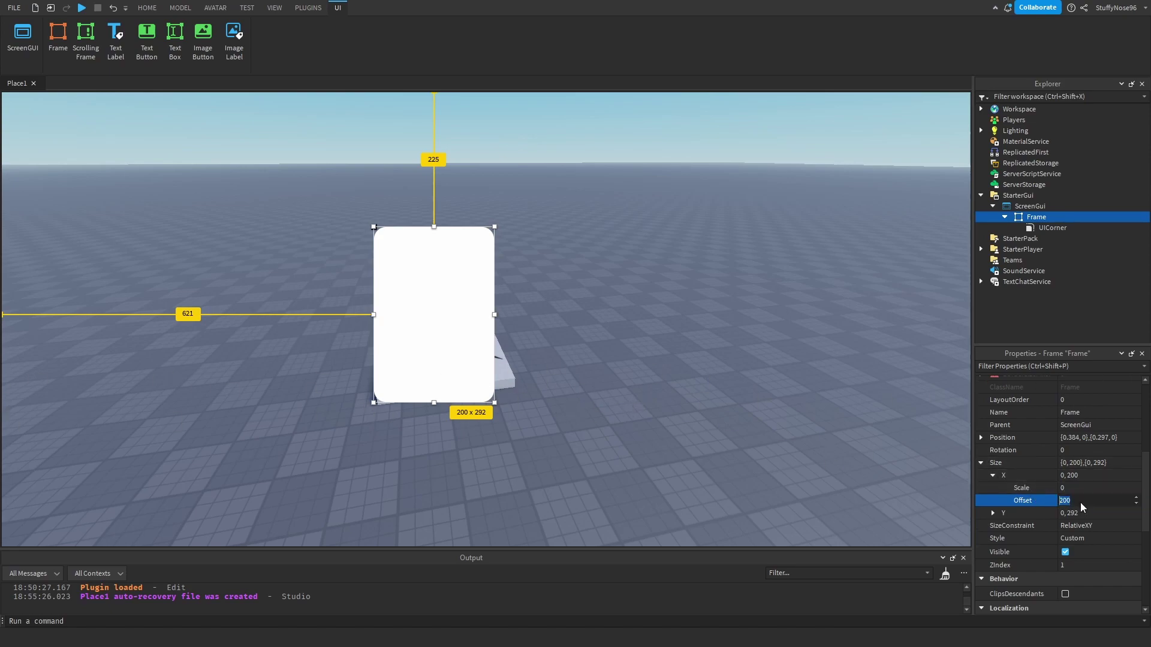
pyautogui.press('BackSpace')
pyautogui.write('0')
pyautogui.click(1083, 488)
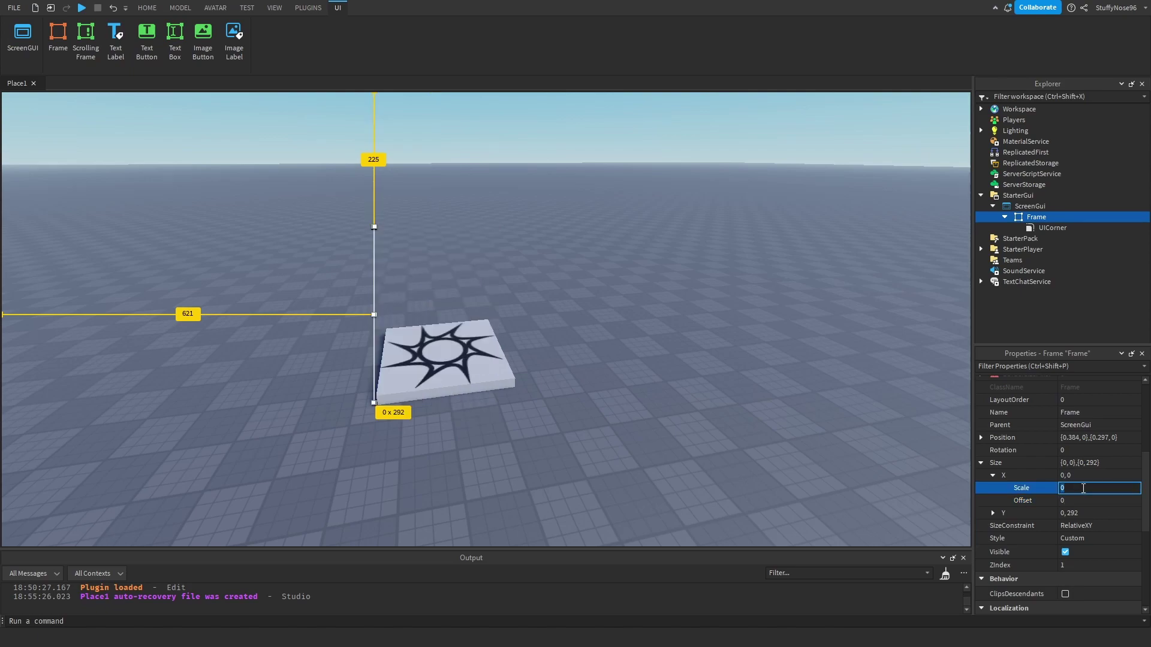
pyautogui.press('BackSpace')
pyautogui.write('0.5')
pyautogui.press('Return')
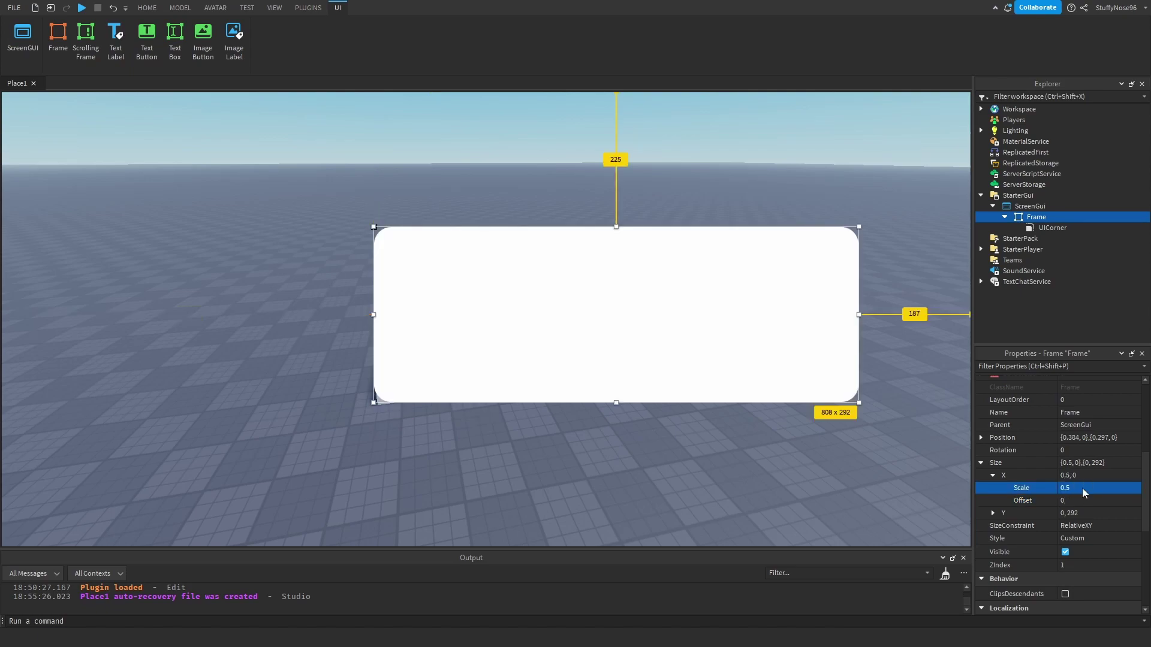
pyautogui.moveTo(534, 301); pyautogui.dragTo(550, 328)
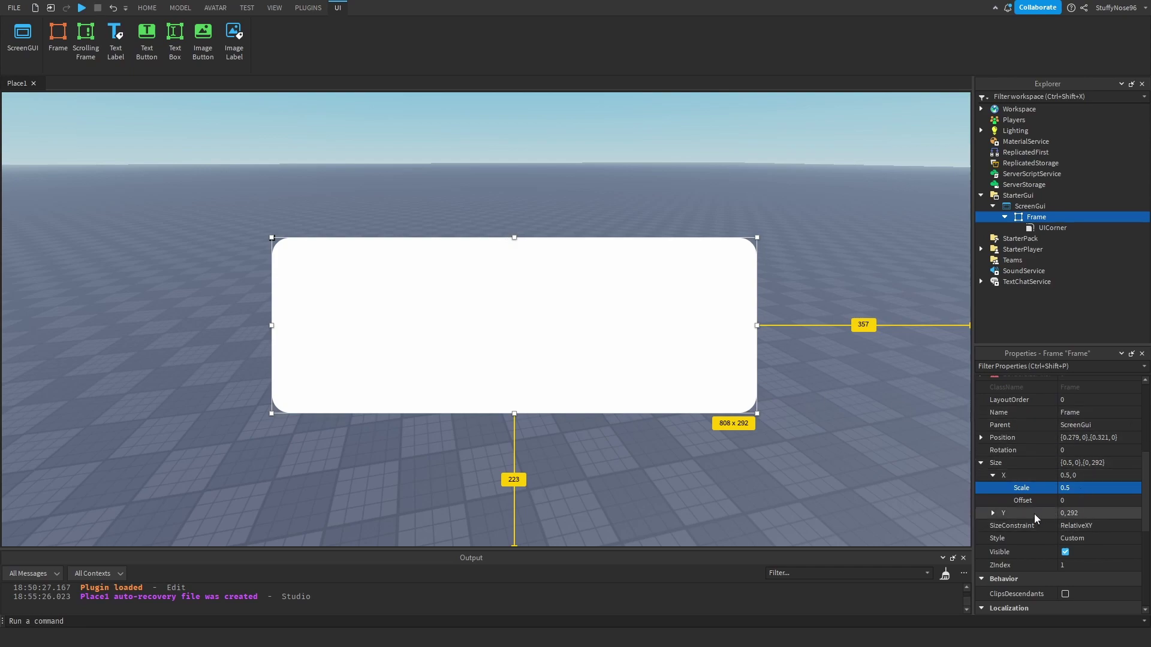
# Step: Set the Frame's height to Scale 0.5 with Offset 0 and drag it to the top
pyautogui.click(993, 513)
pyautogui.scroll(-1, 1014, 522)
pyautogui.click(1067, 486)
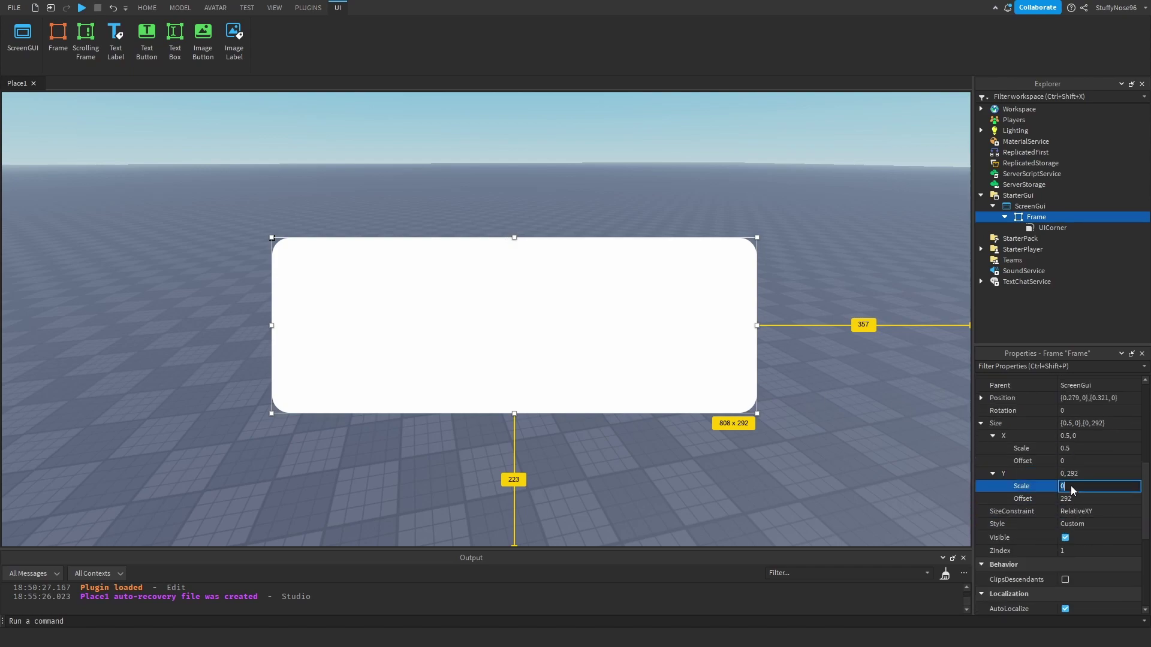
pyautogui.click(1067, 499)
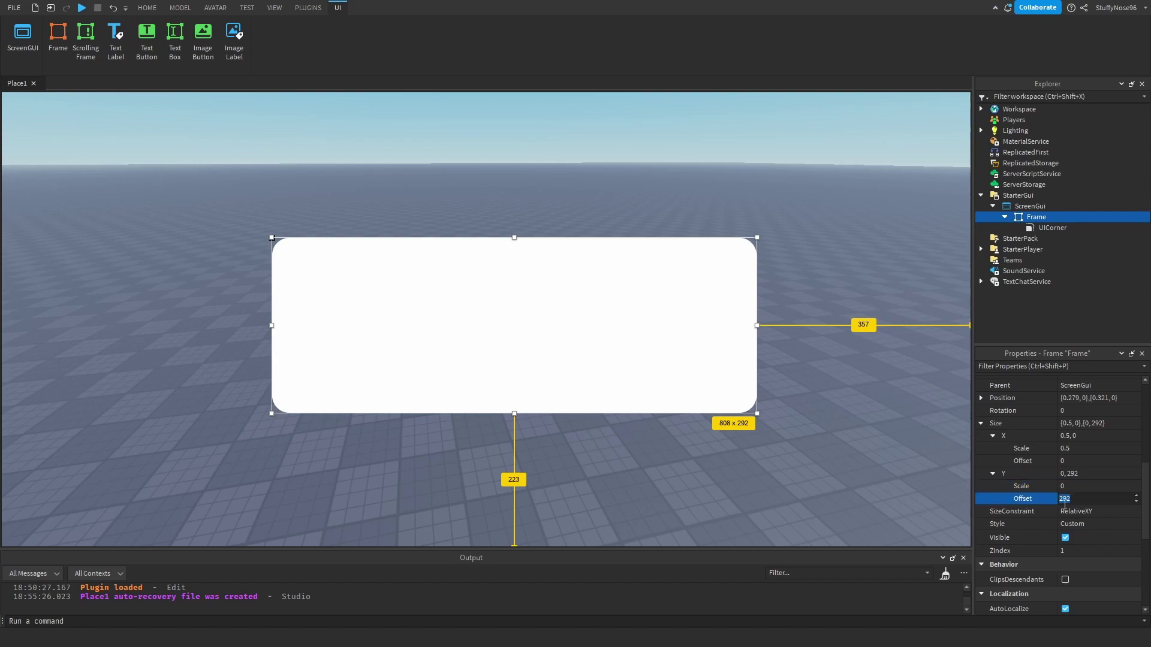
pyautogui.click(1065, 499)
pyautogui.write('0')
pyautogui.press('Return')
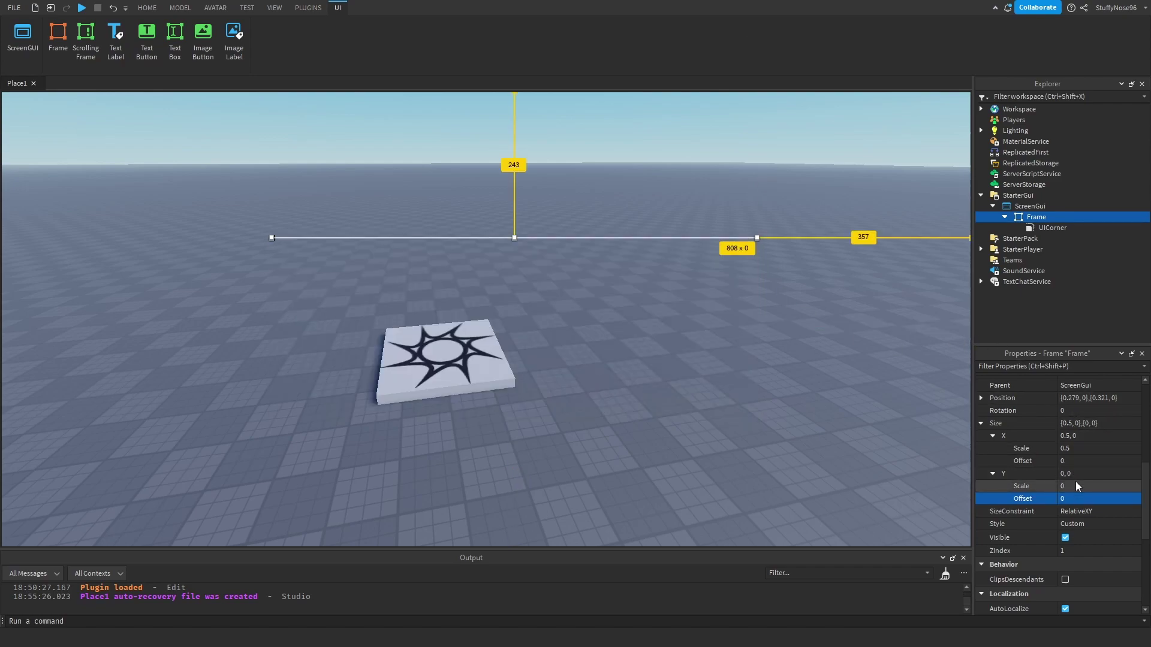
pyautogui.click(1075, 486)
pyautogui.click(1081, 487)
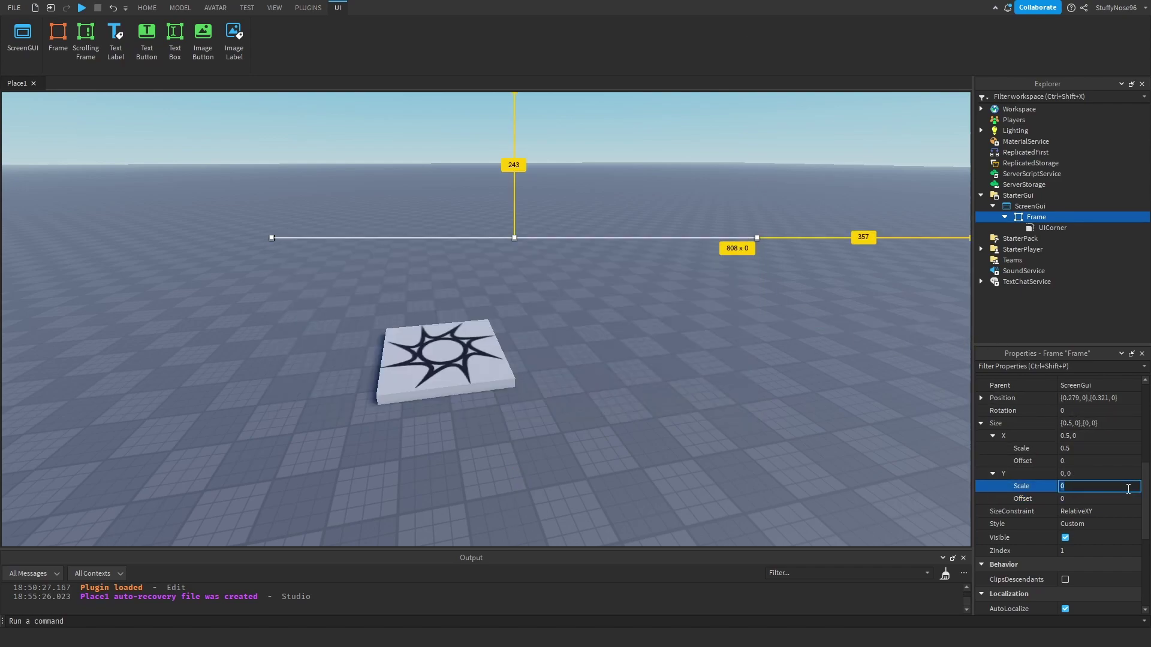
pyautogui.press('BackSpace')
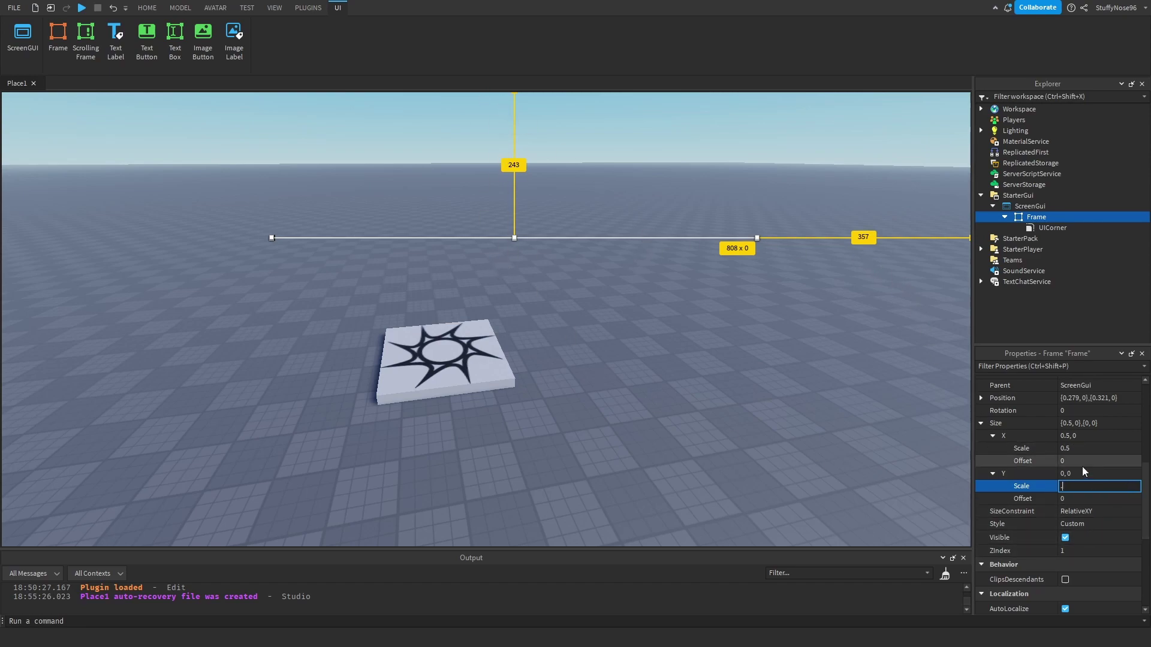
pyautogui.write('0.5')
pyautogui.press('Return')
pyautogui.moveTo(592, 368); pyautogui.dragTo(574, 207)
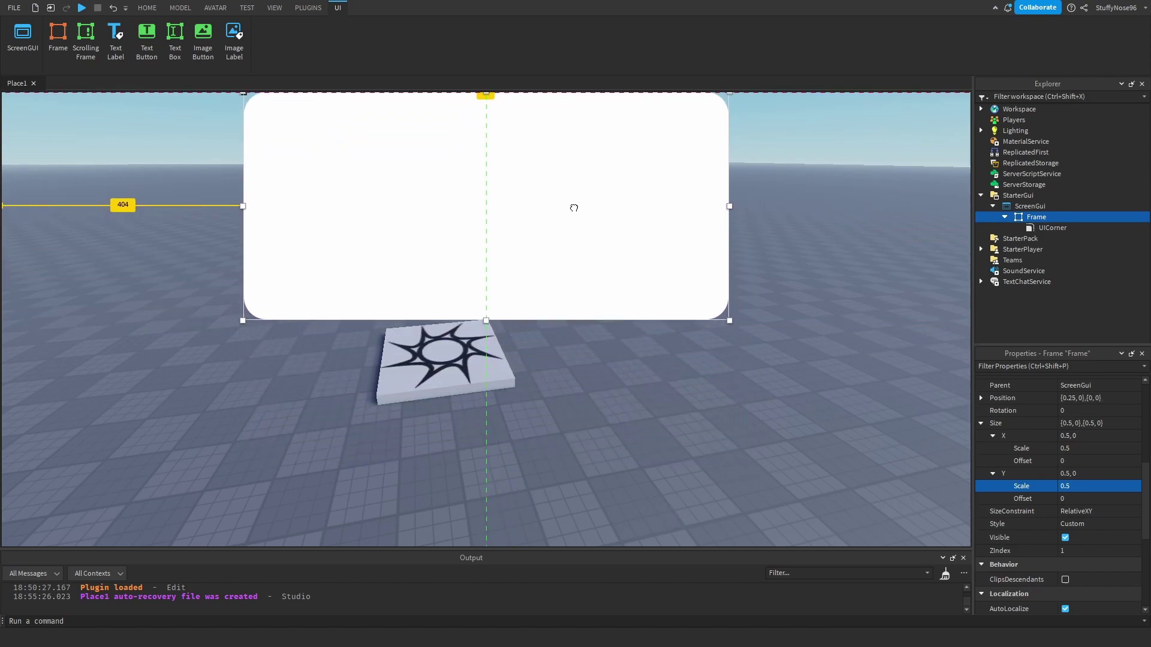
# Step: Move the Frame to the left edge, then centre it in the view
pyautogui.click(820, 359)
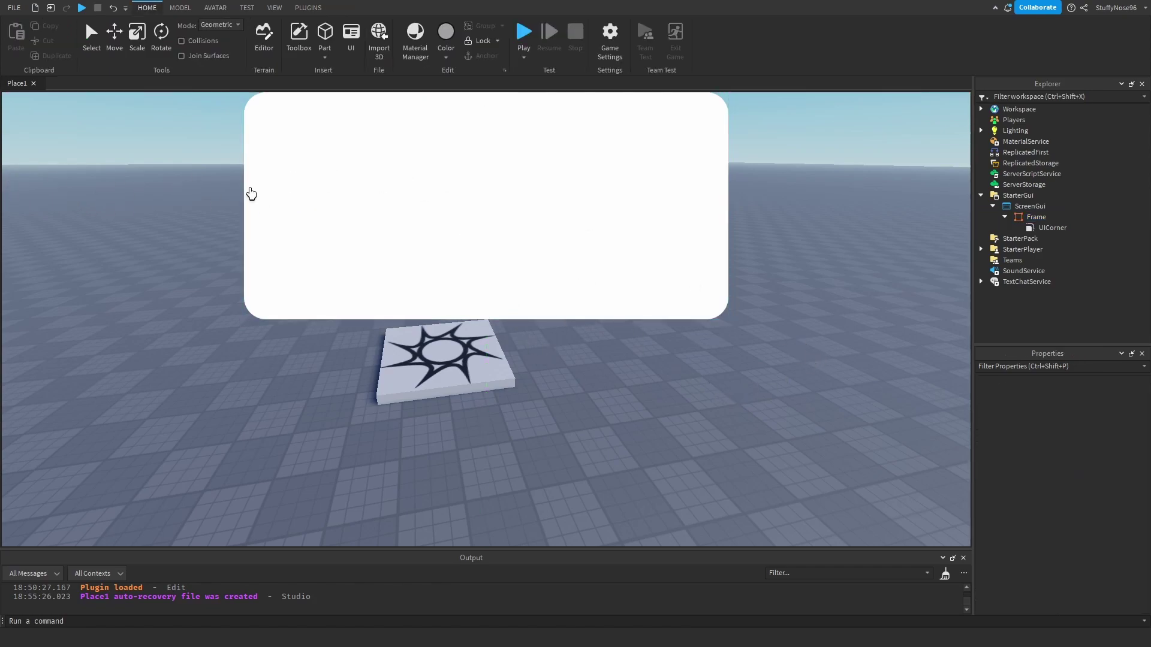
pyautogui.click(1036, 217)
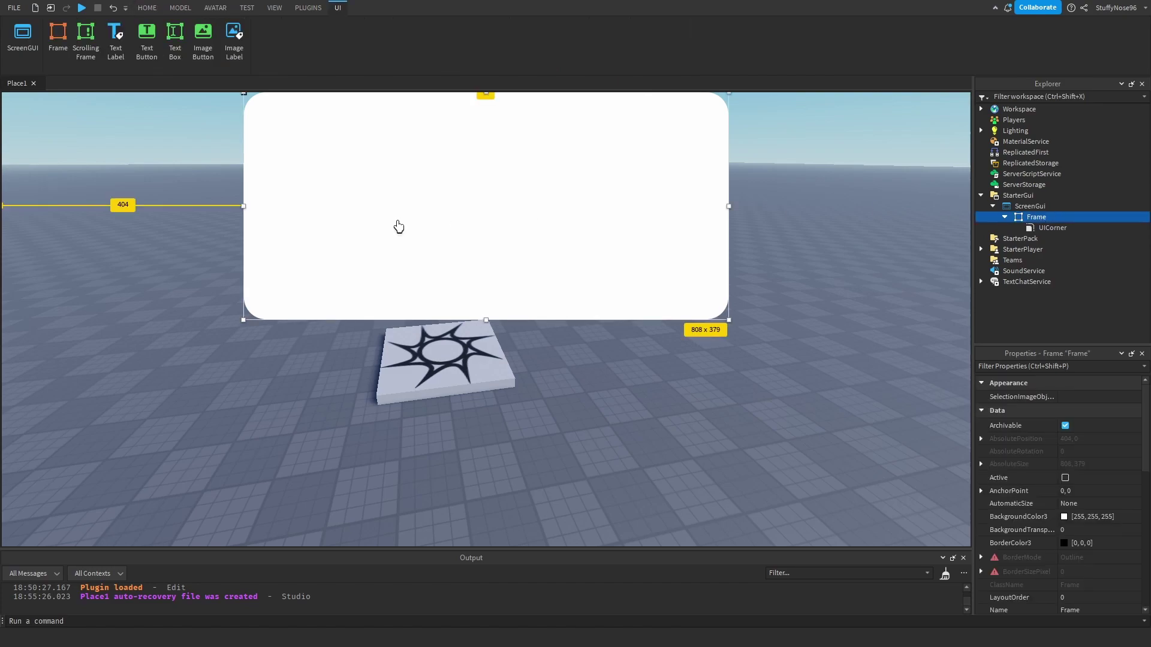
pyautogui.moveTo(397, 225); pyautogui.dragTo(170, 218)
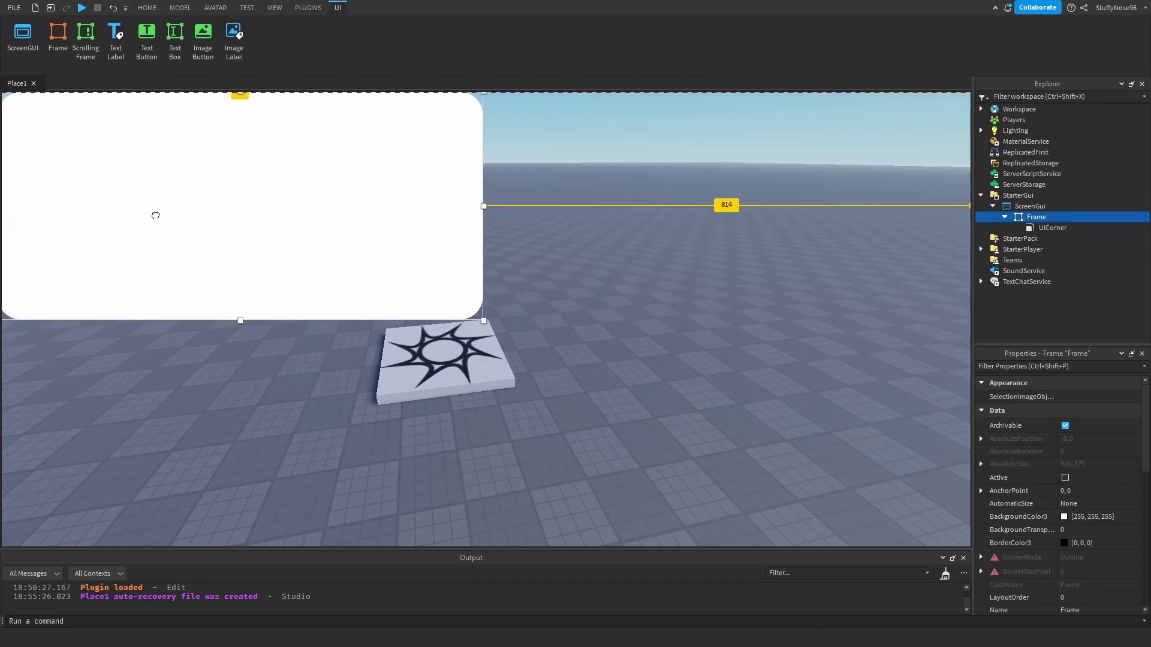
pyautogui.click(456, 351)
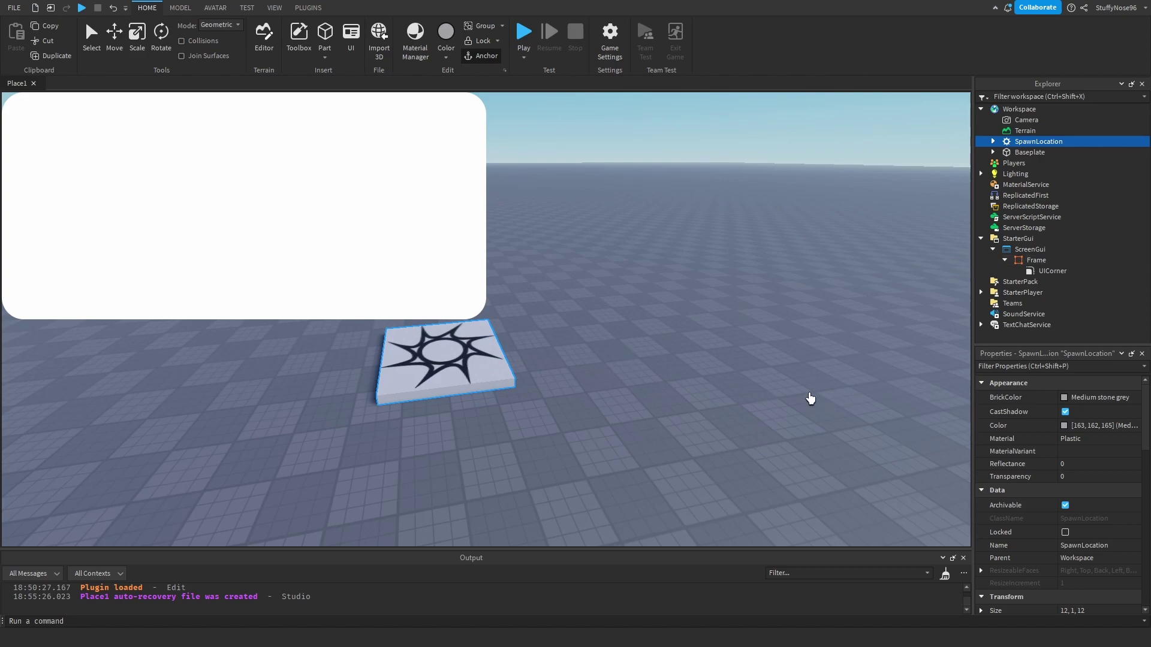
pyautogui.press('w')
pyautogui.press('a')
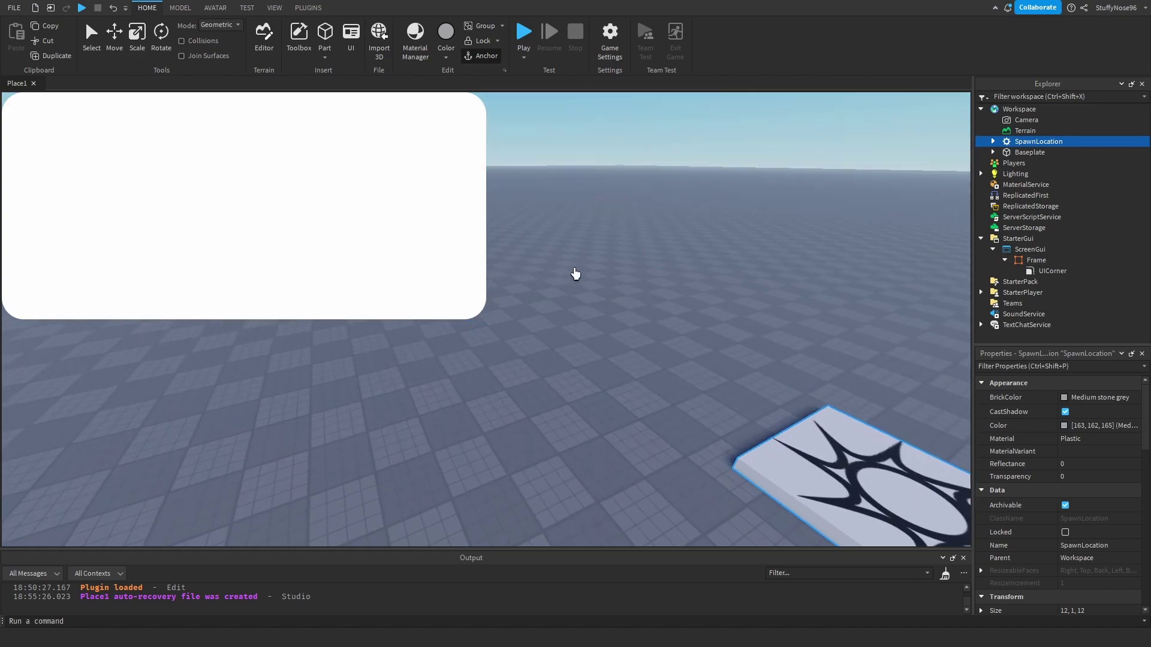
pyautogui.click(1048, 262)
pyautogui.moveTo(298, 219); pyautogui.dragTo(666, 344)
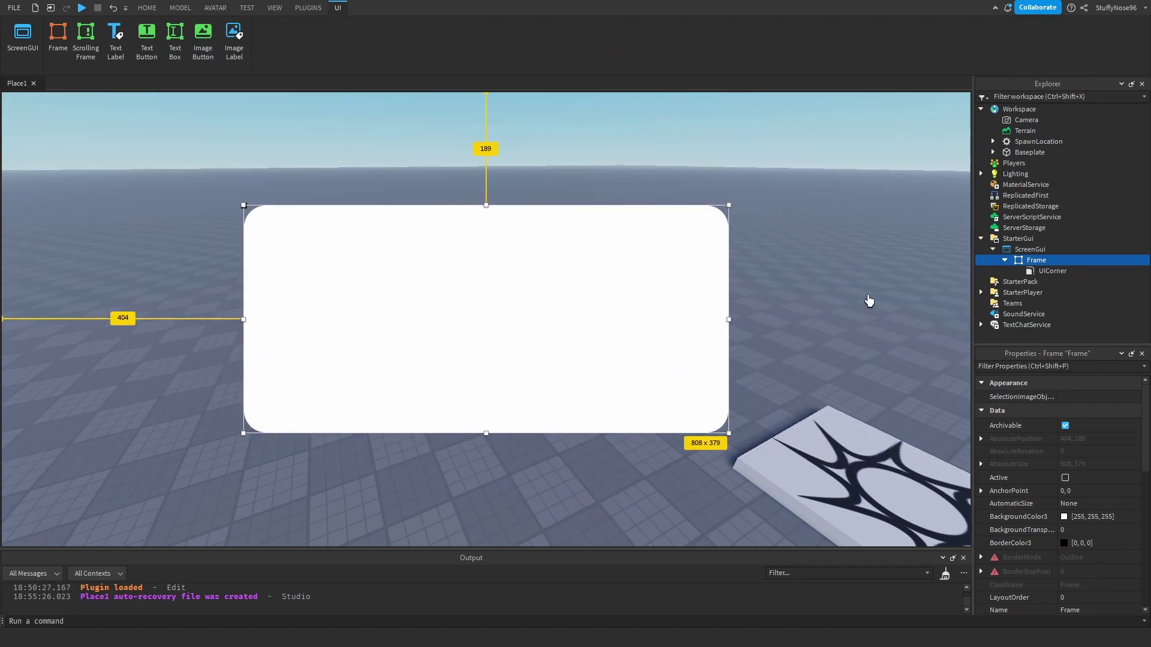
# Step: Try UICorner radius values of 0.2 and then 0.15
pyautogui.click(1006, 273)
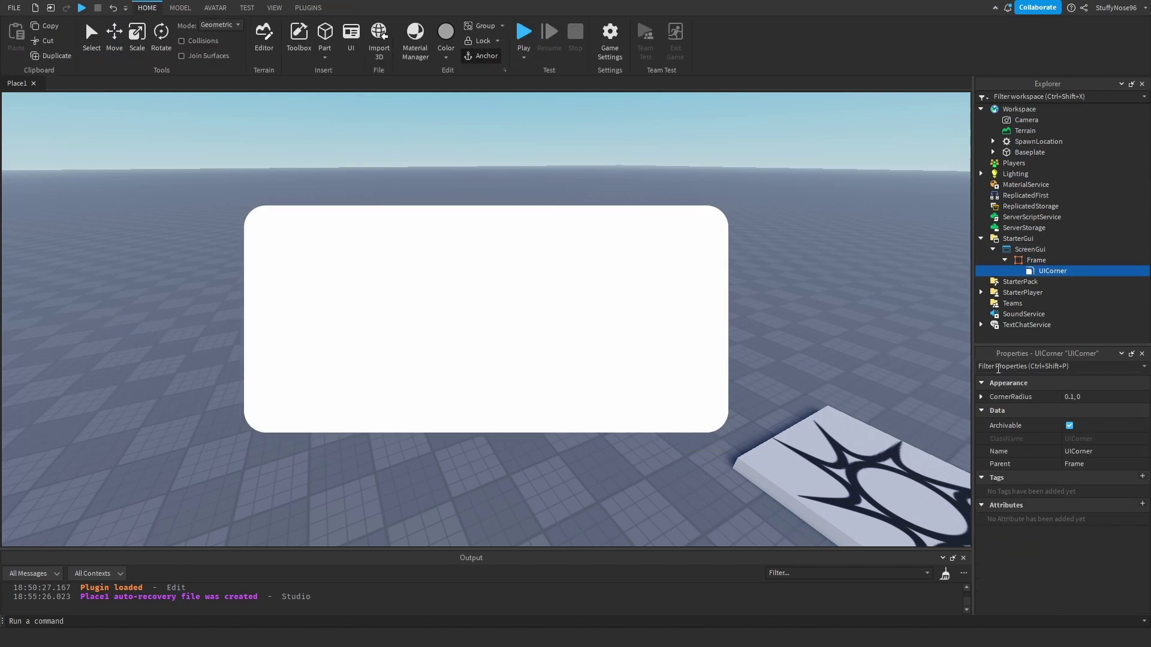
pyautogui.click(1035, 261)
pyautogui.click(845, 264)
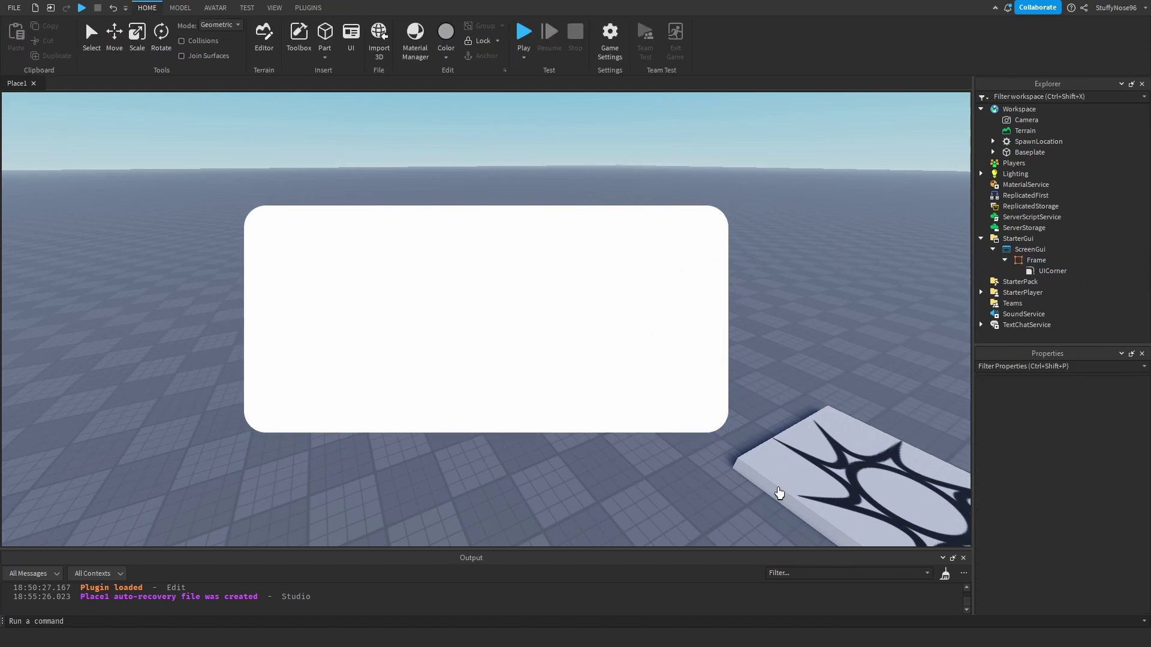
pyautogui.click(1049, 270)
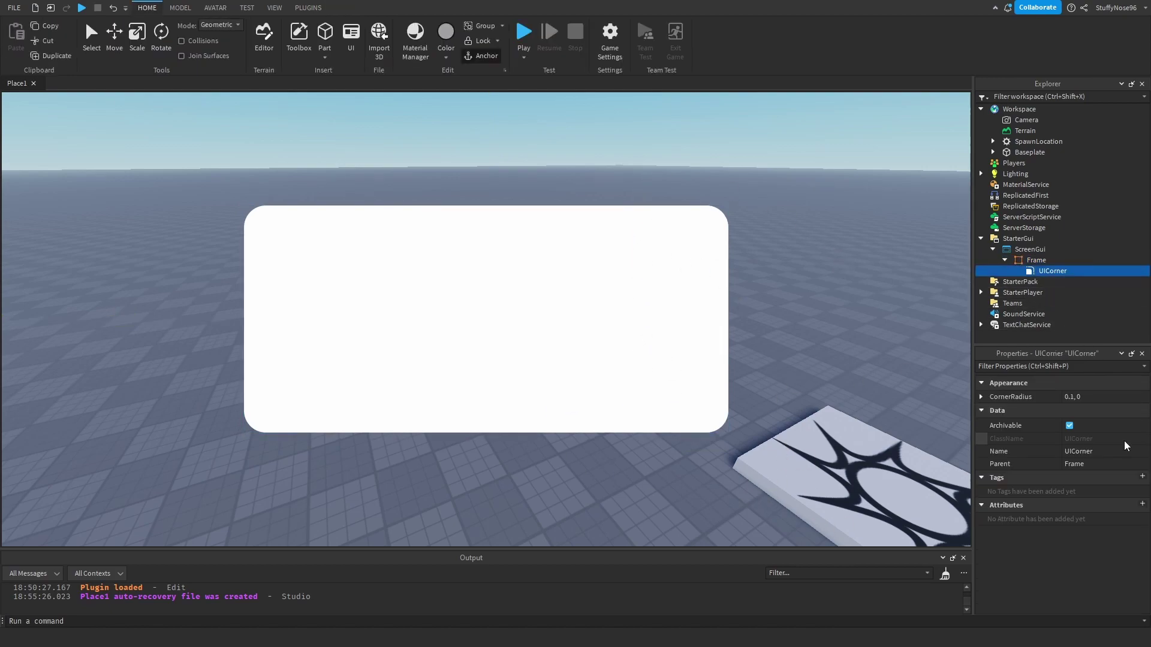
pyautogui.click(1078, 397)
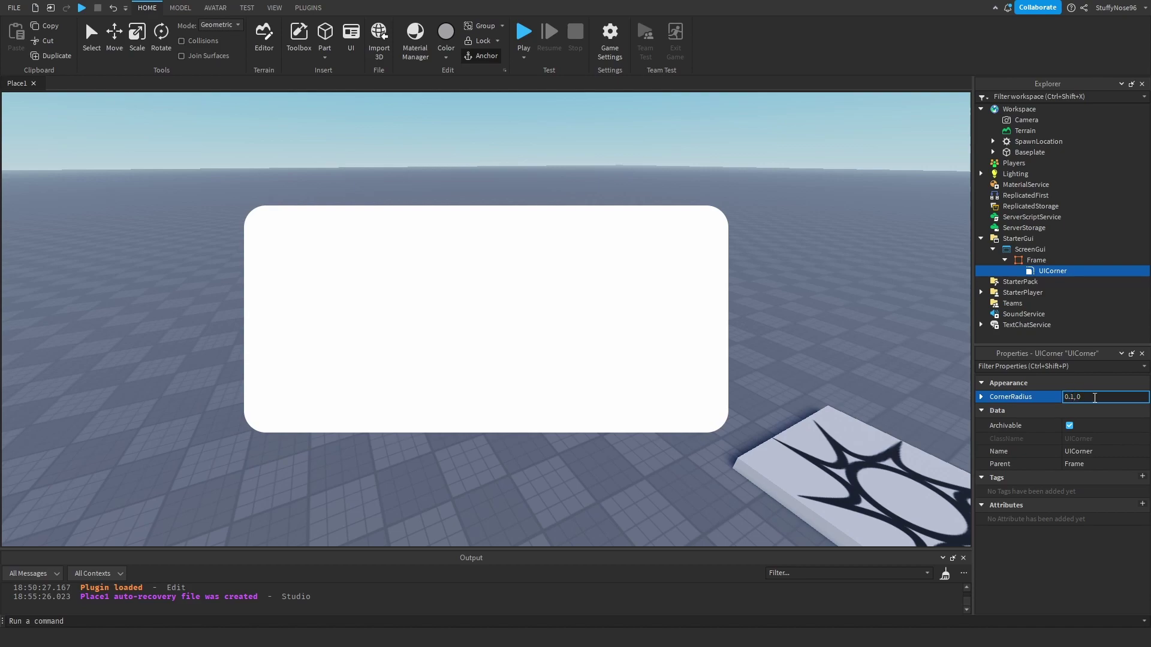
pyautogui.write('2')
pyautogui.press('Return')
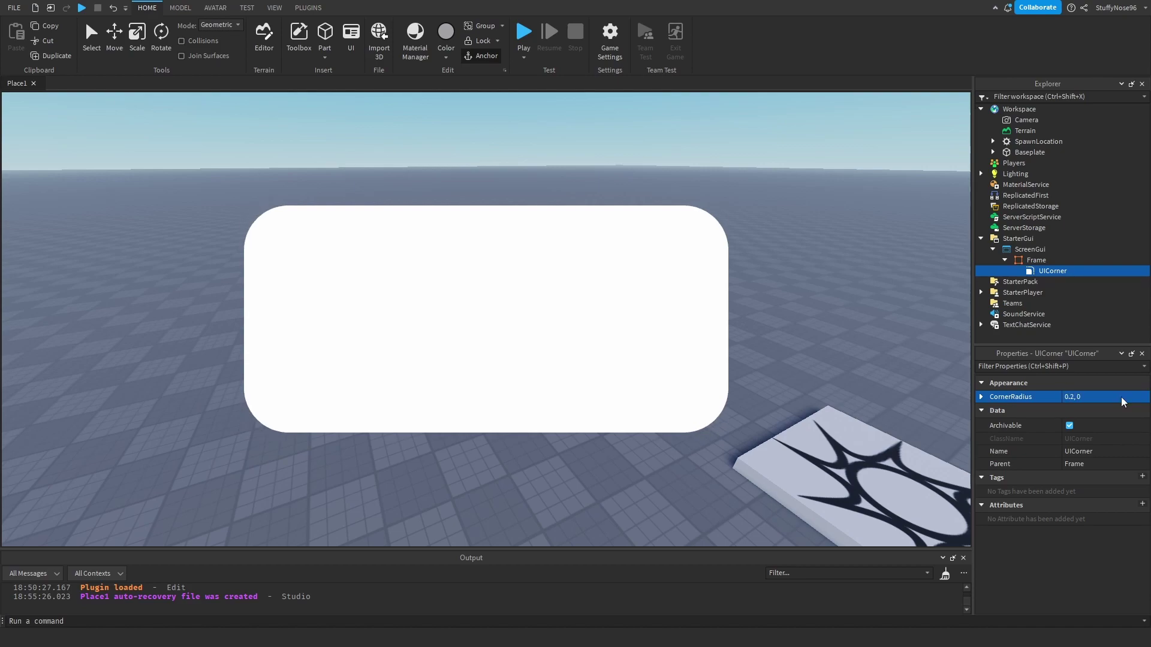
pyautogui.click(1072, 398)
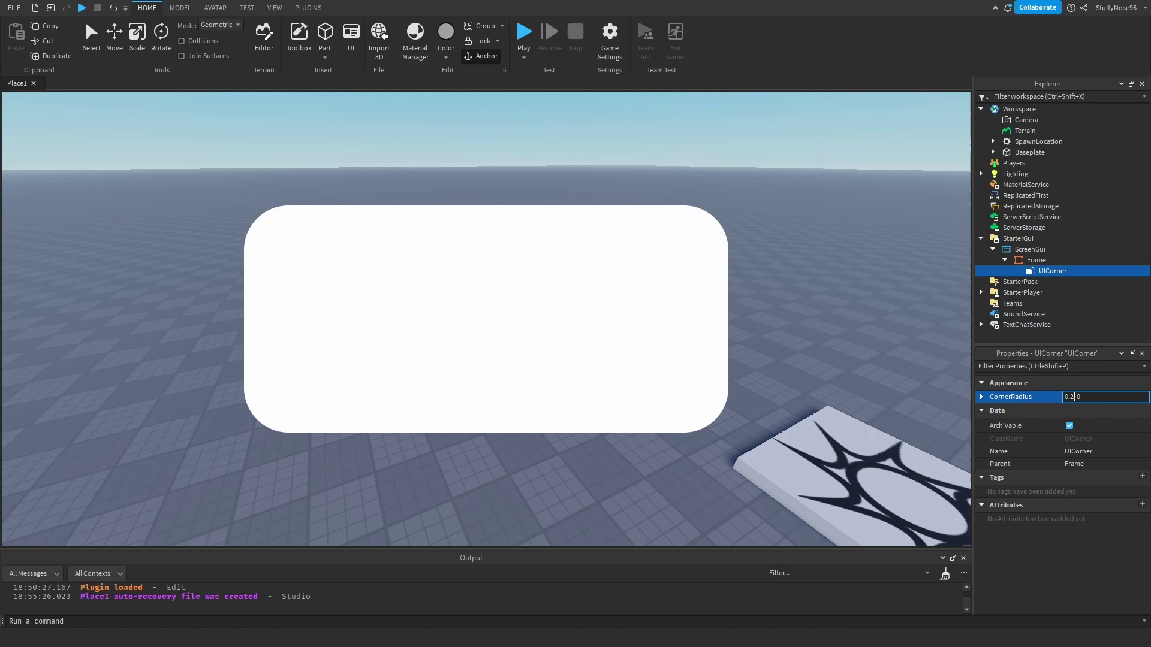
pyautogui.write('15')
pyautogui.press('Return')
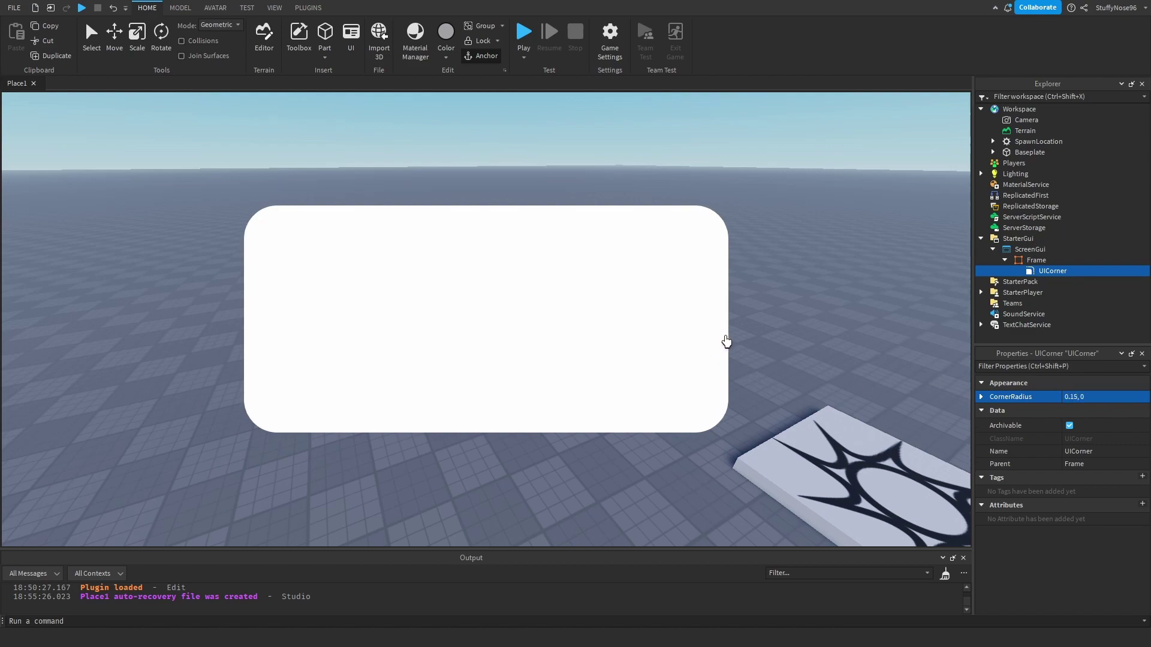
# Step: Change the corner radius to 0.5 for a pill shape and shift the Frame slightly
pyautogui.click(699, 341)
pyautogui.click(1052, 271)
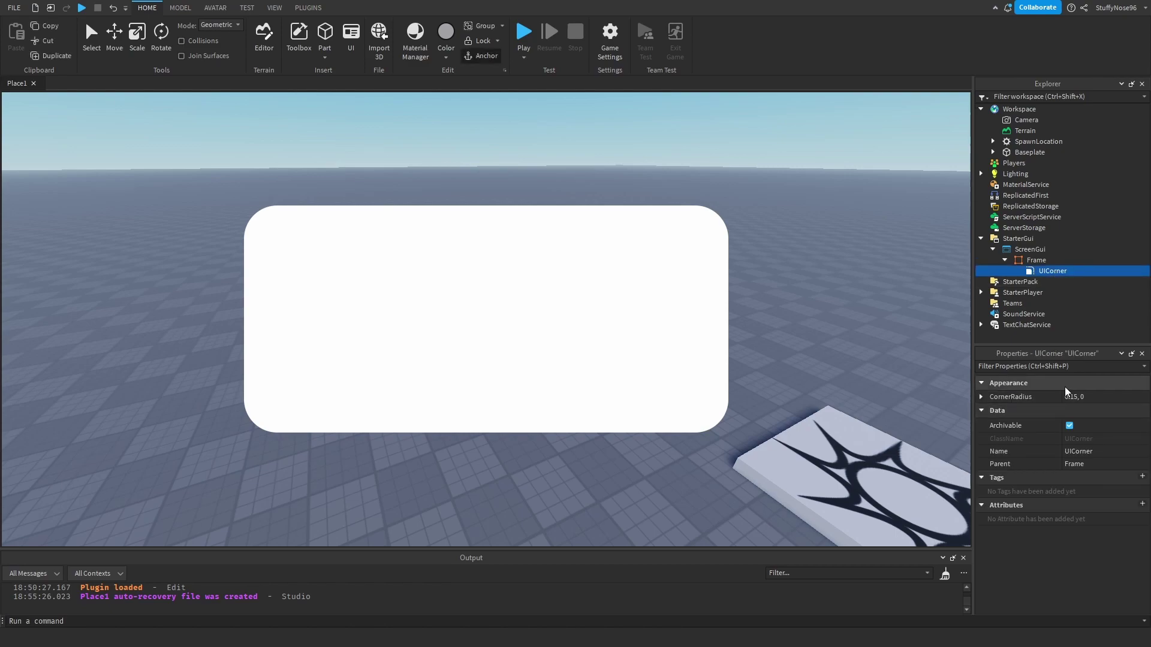
pyautogui.click(1077, 396)
pyautogui.press('Left')
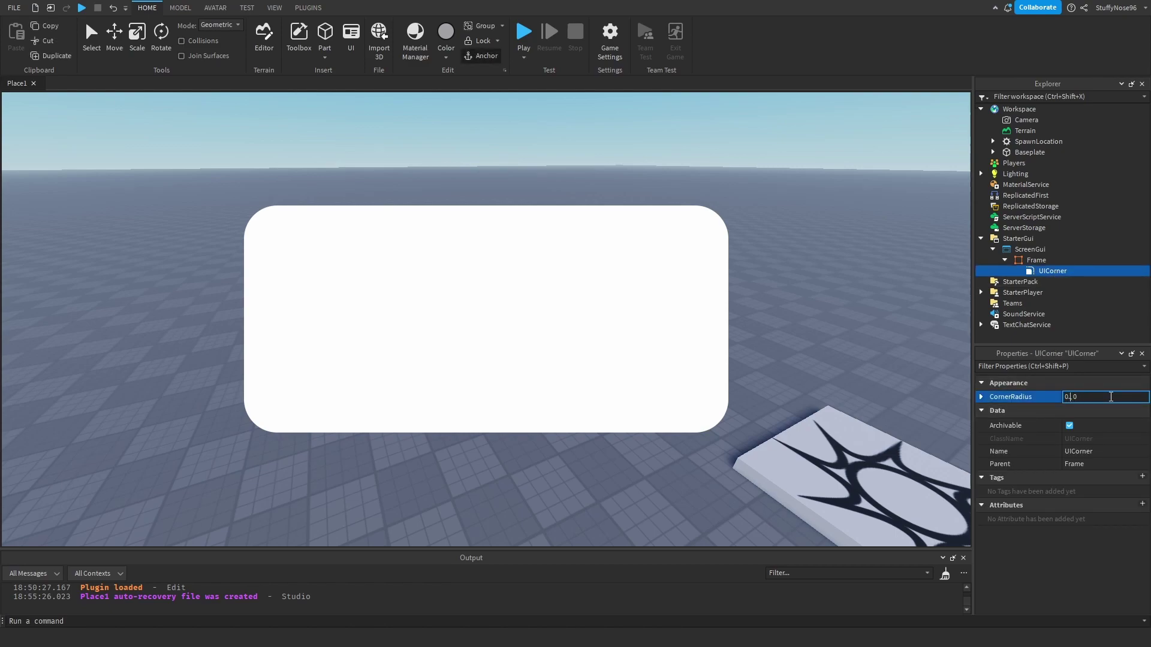
pyautogui.write('5')
pyautogui.press('Return')
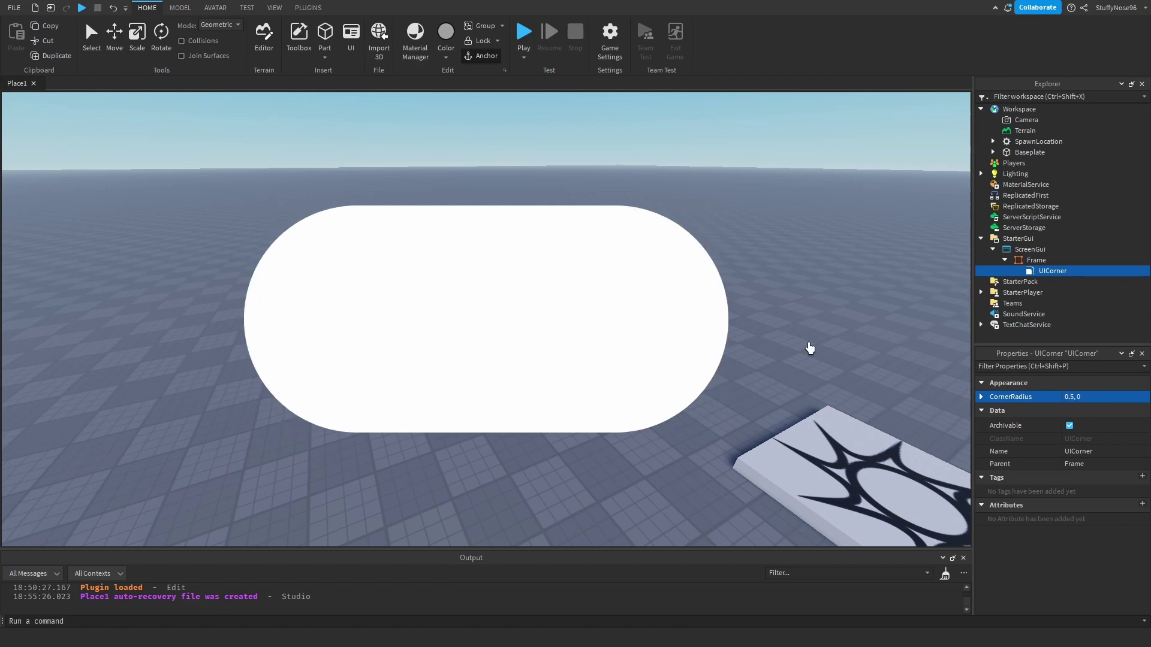
pyautogui.click(522, 329)
pyautogui.moveTo(521, 329)
pyautogui.mouseDown()
pyautogui.moveTo(567, 442)
pyautogui.moveTo(501, 378)
pyautogui.moveTo(524, 378)
pyautogui.moveTo(480, 370)
pyautogui.moveTo(496, 336)
pyautogui.moveTo(494, 356)
pyautogui.moveTo(521, 352)
pyautogui.moveTo(508, 347)
pyautogui.moveTo(560, 318)
pyautogui.moveTo(540, 328)
pyautogui.mouseUp()
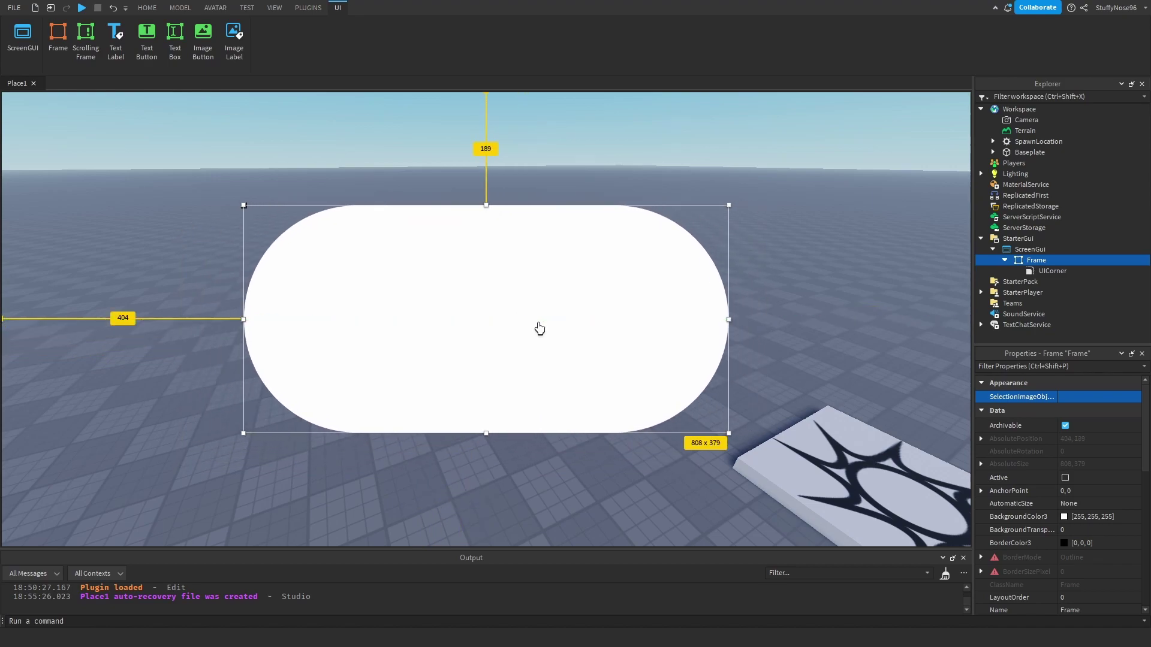
# Step: Try a 0.75 corner radius, then settle on 0.15
pyautogui.click(1053, 271)
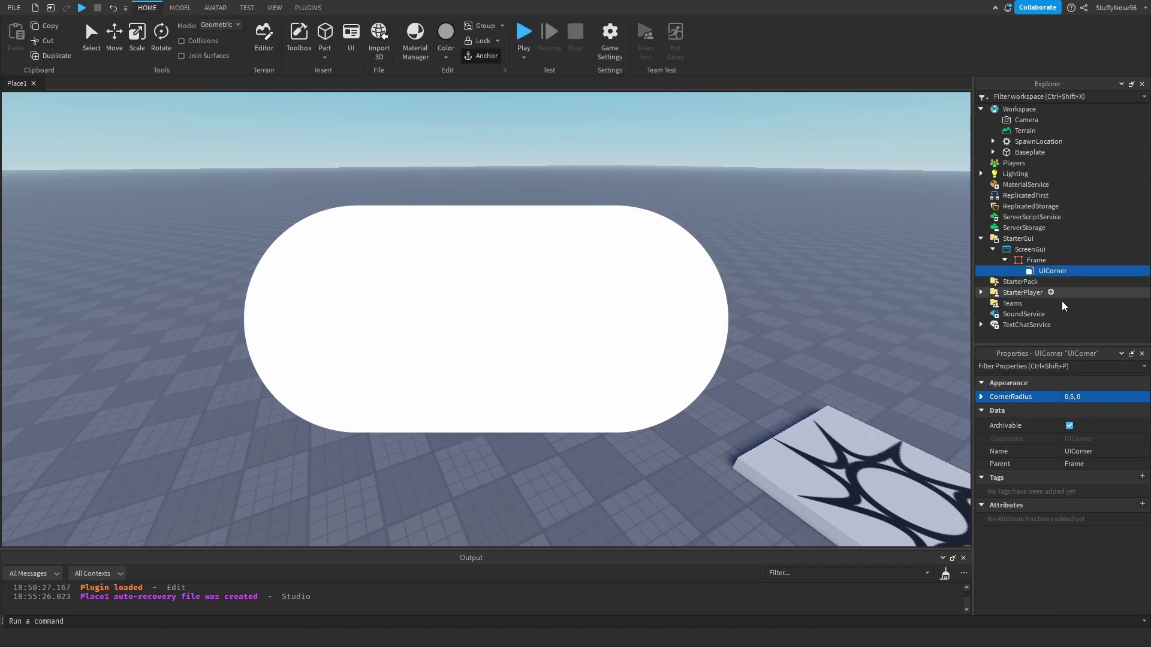
pyautogui.click(1069, 399)
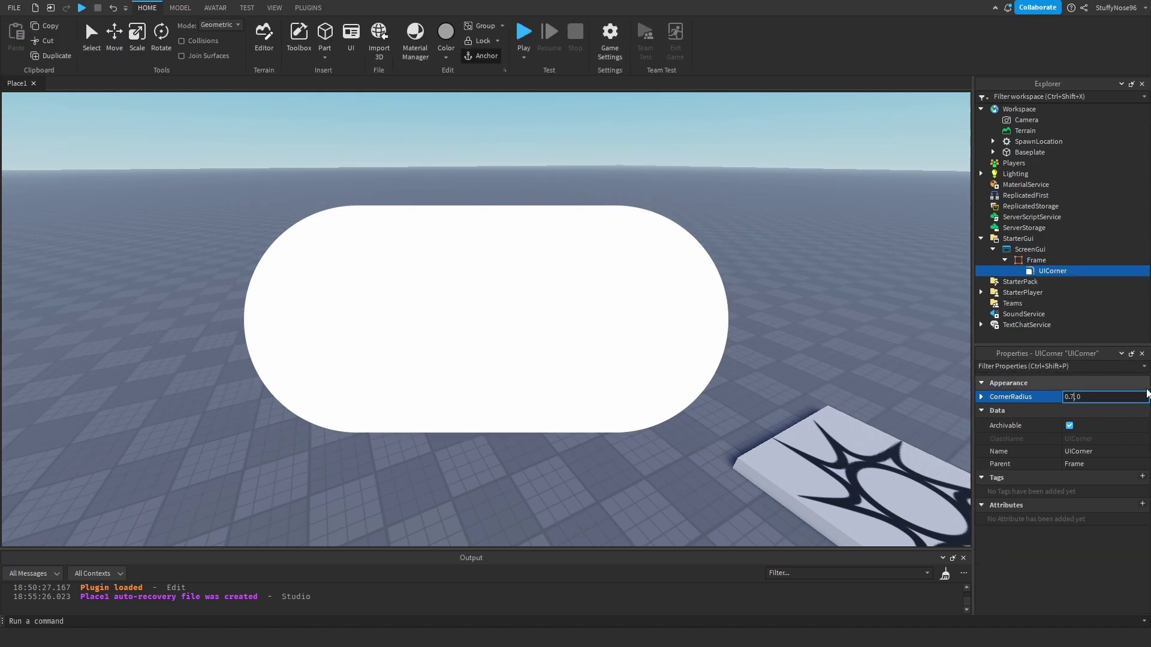
pyautogui.write('5')
pyautogui.press('Return')
pyautogui.moveTo(608, 317); pyautogui.dragTo(616, 323)
pyautogui.click(1052, 271)
pyautogui.click(1094, 400)
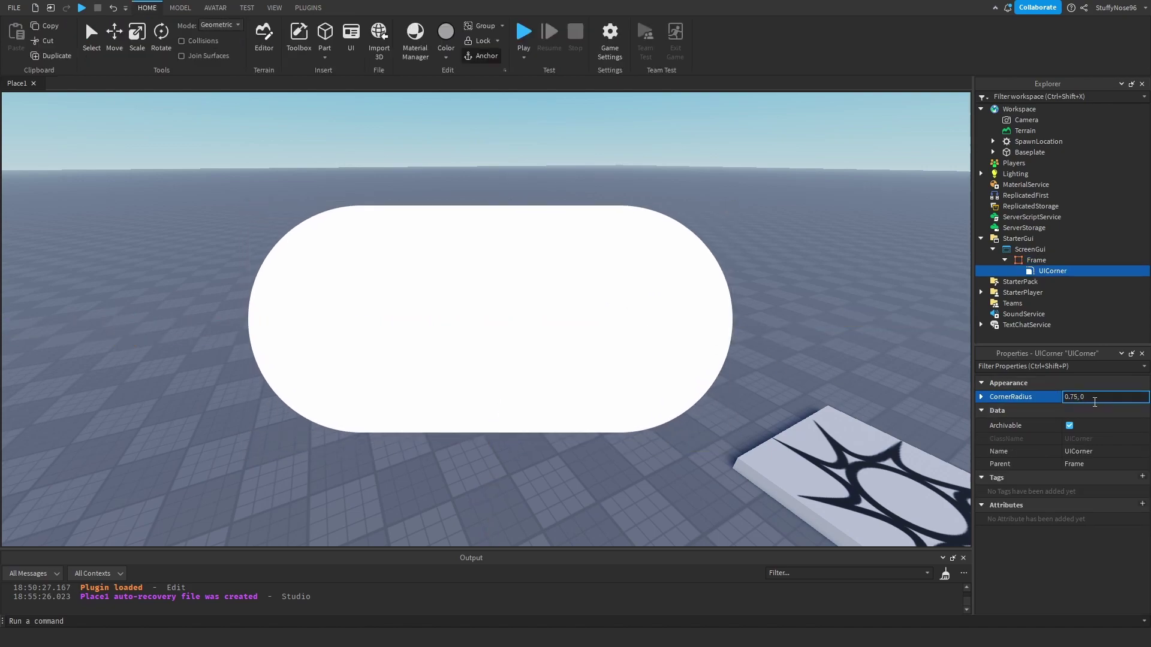
pyautogui.write('0.15')
pyautogui.press('Return')
pyautogui.click(743, 260)
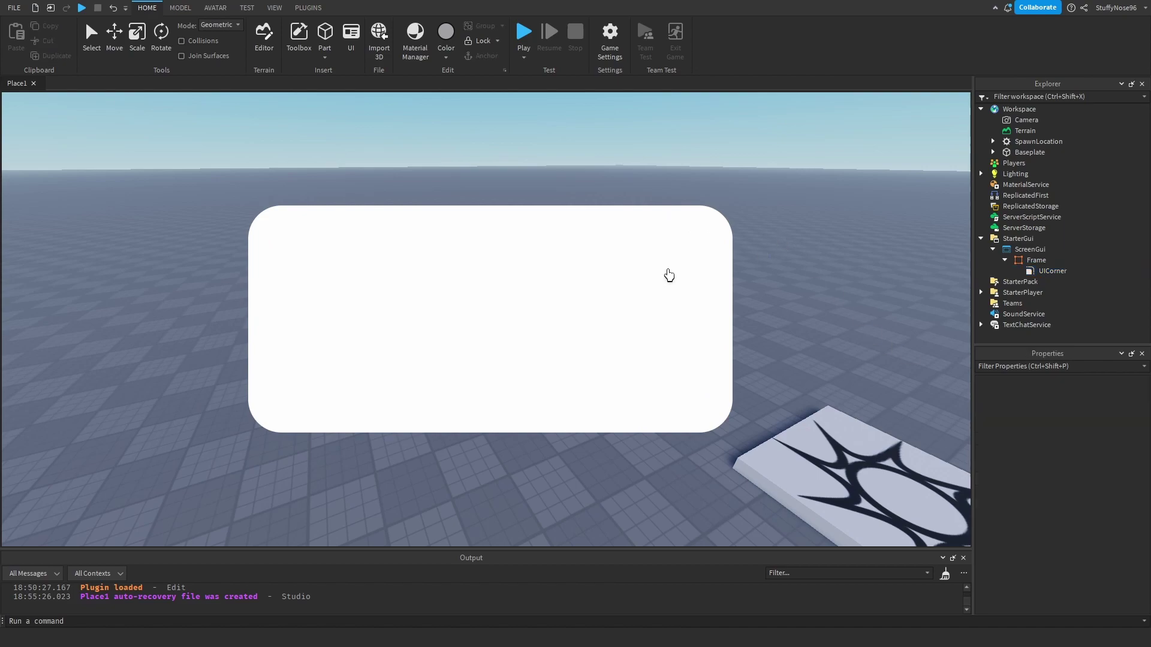
# Step: Search for UIStroke and insert it into the Frame
pyautogui.click(1055, 260)
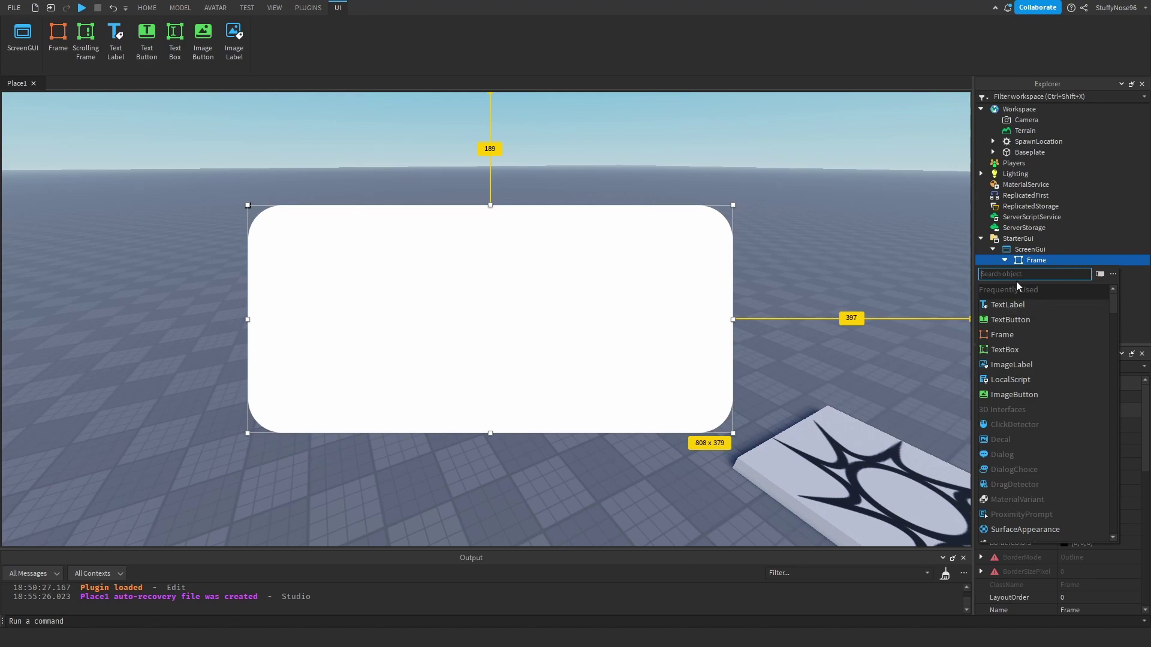
pyautogui.write('uistr')
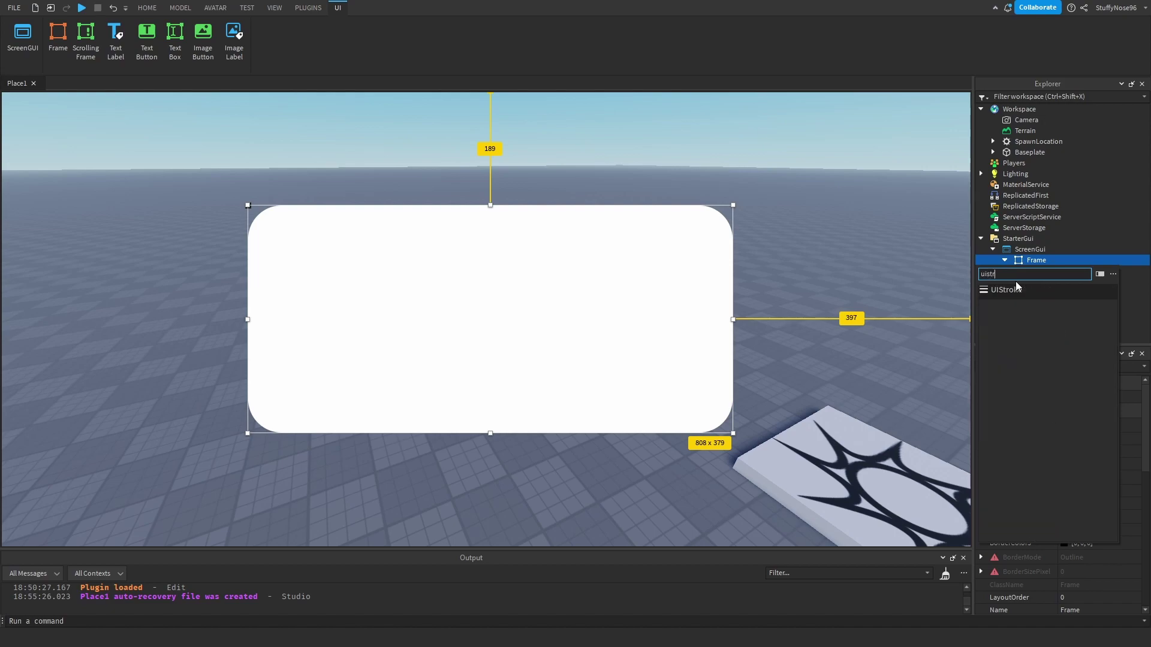
pyautogui.click(1019, 293)
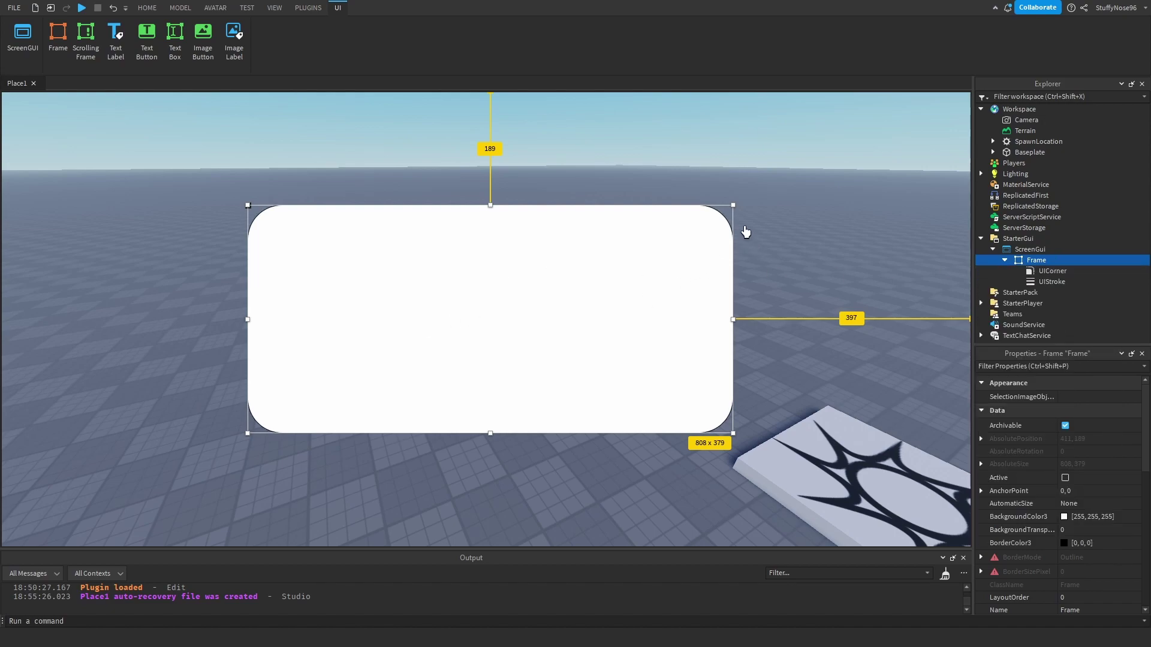
pyautogui.click(824, 285)
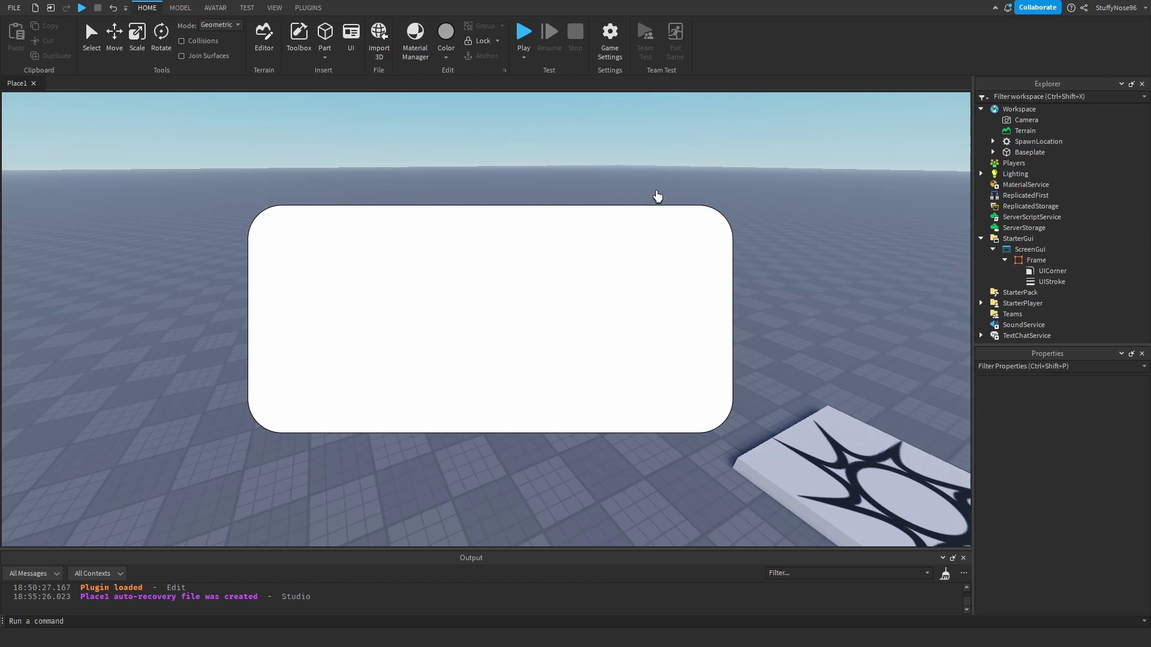
pyautogui.click(1046, 280)
# Step: Set the UIStroke's ApplyStrokeMode to Border and Thickness to 5
pyautogui.click(1090, 396)
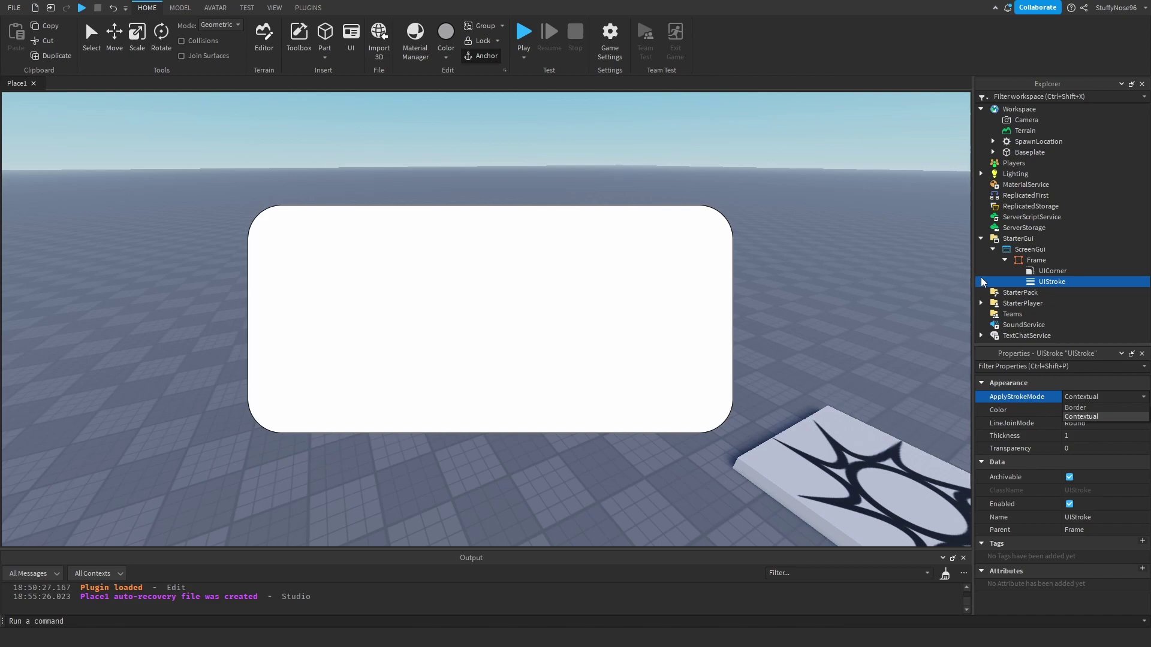
pyautogui.click(1088, 408)
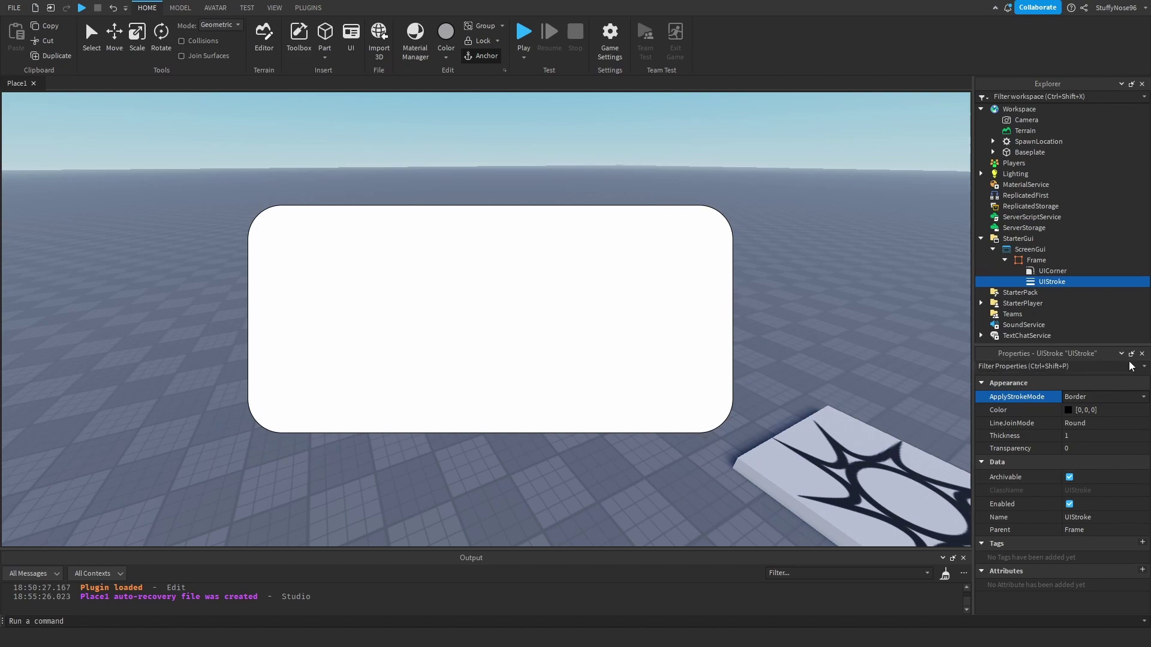
pyautogui.click(1070, 436)
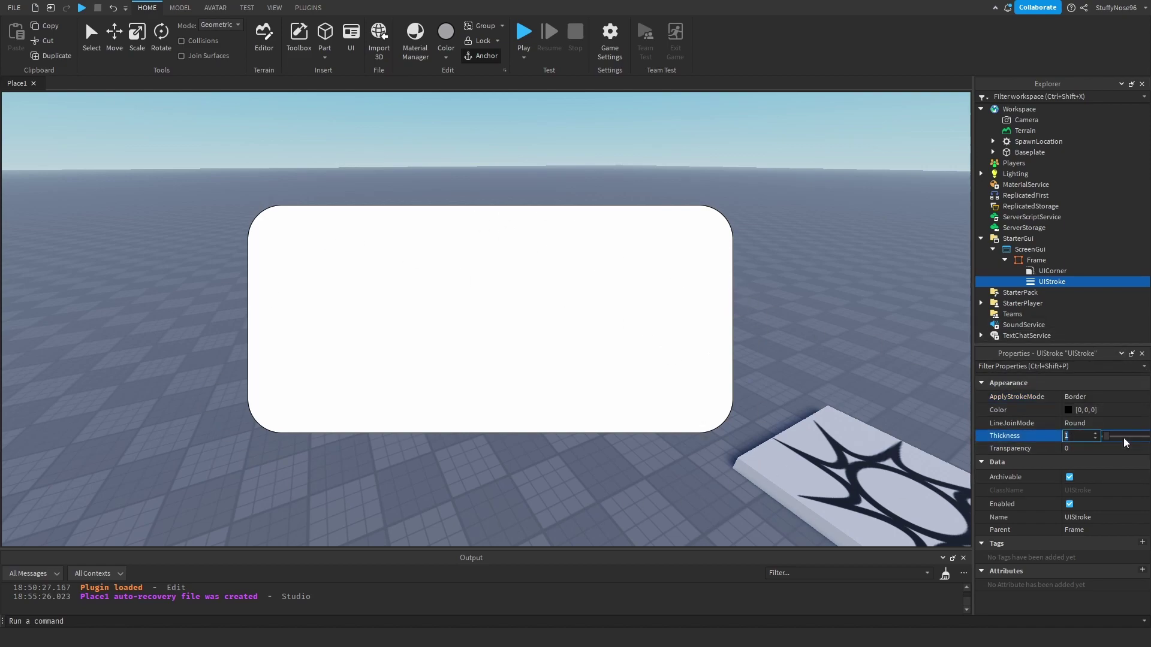
pyautogui.press('BackSpace')
pyautogui.write('5')
pyautogui.press('Return')
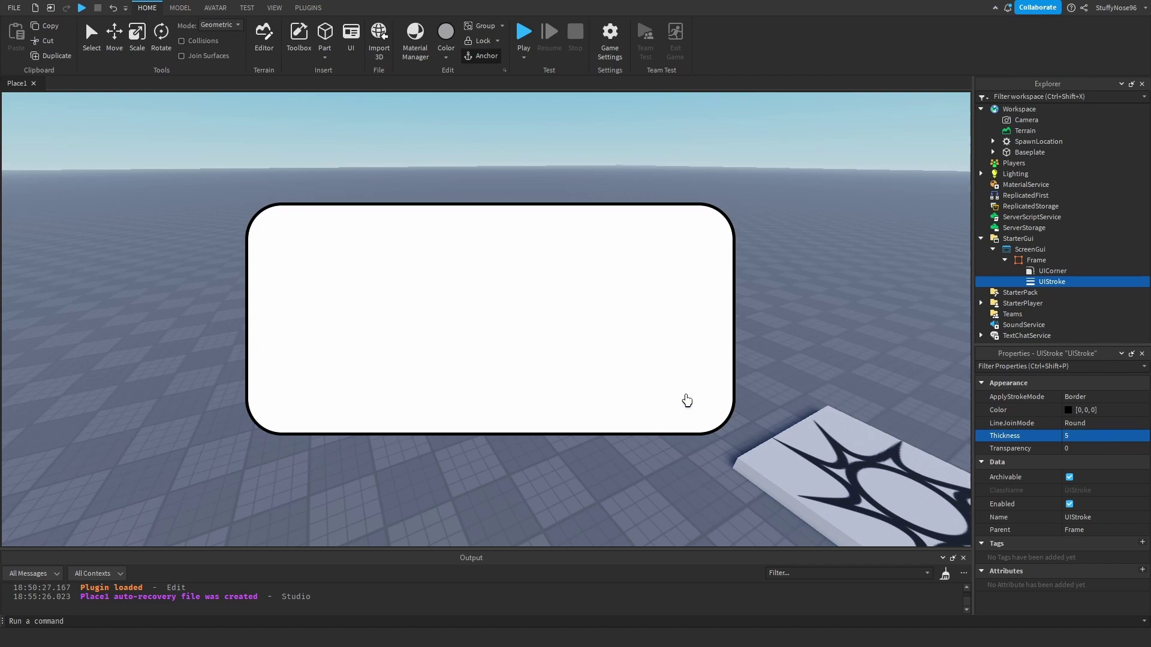
pyautogui.click(1073, 281)
pyautogui.rightClick(1045, 294)
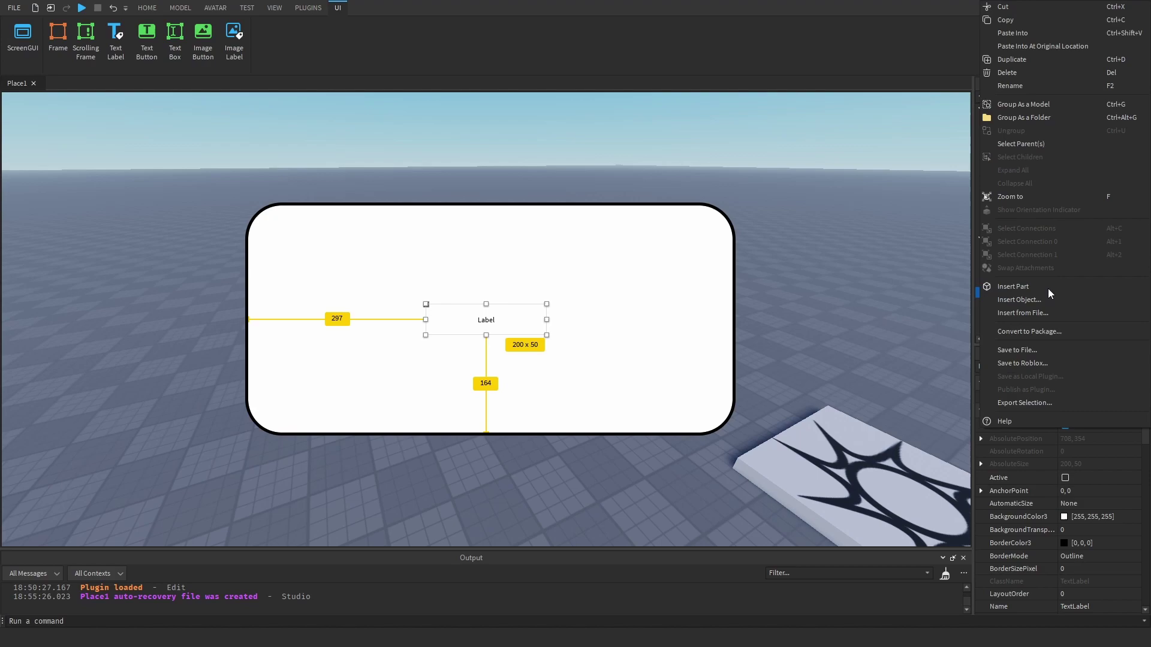
pyautogui.click(1023, 34)
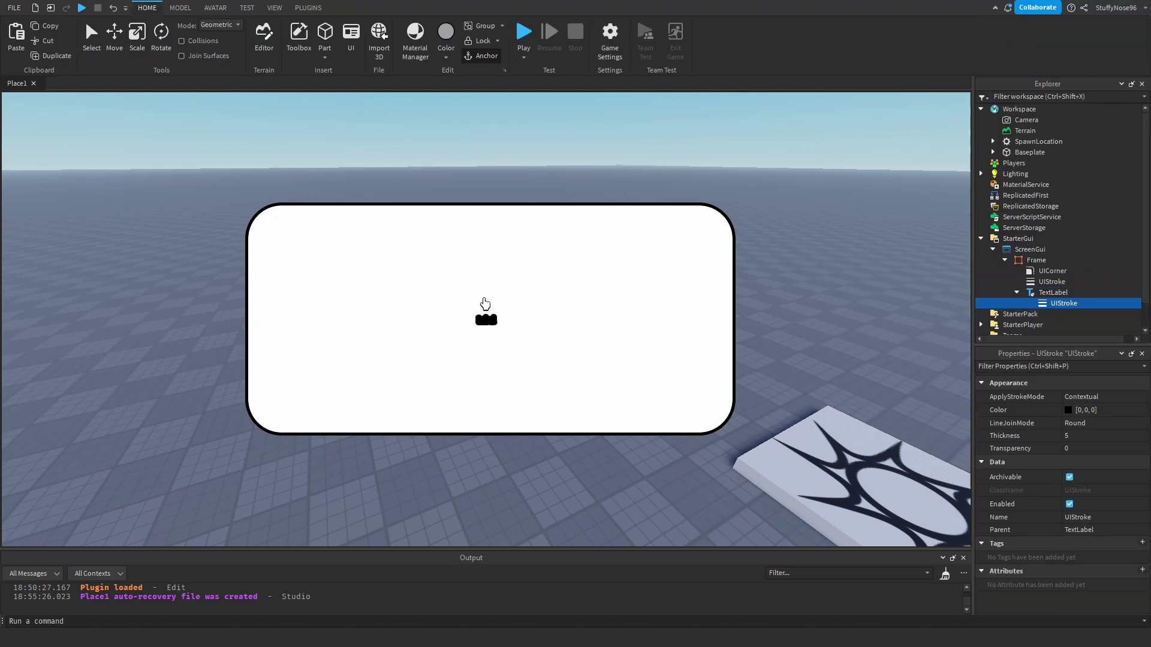
pyautogui.click(1083, 397)
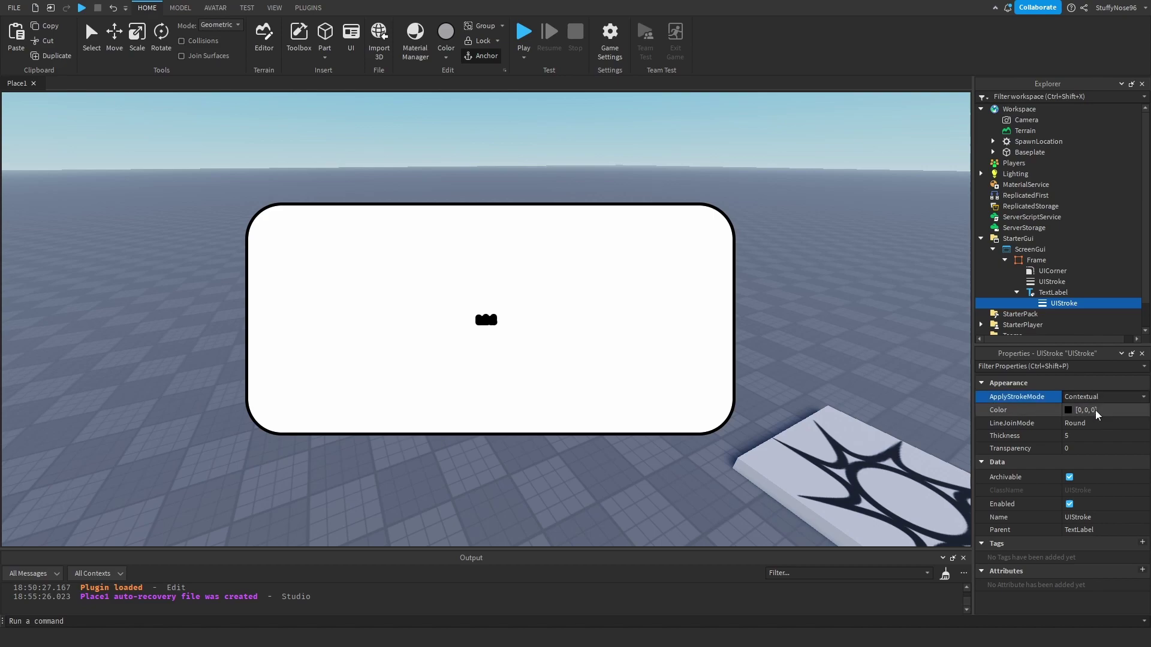
pyautogui.click(1098, 398)
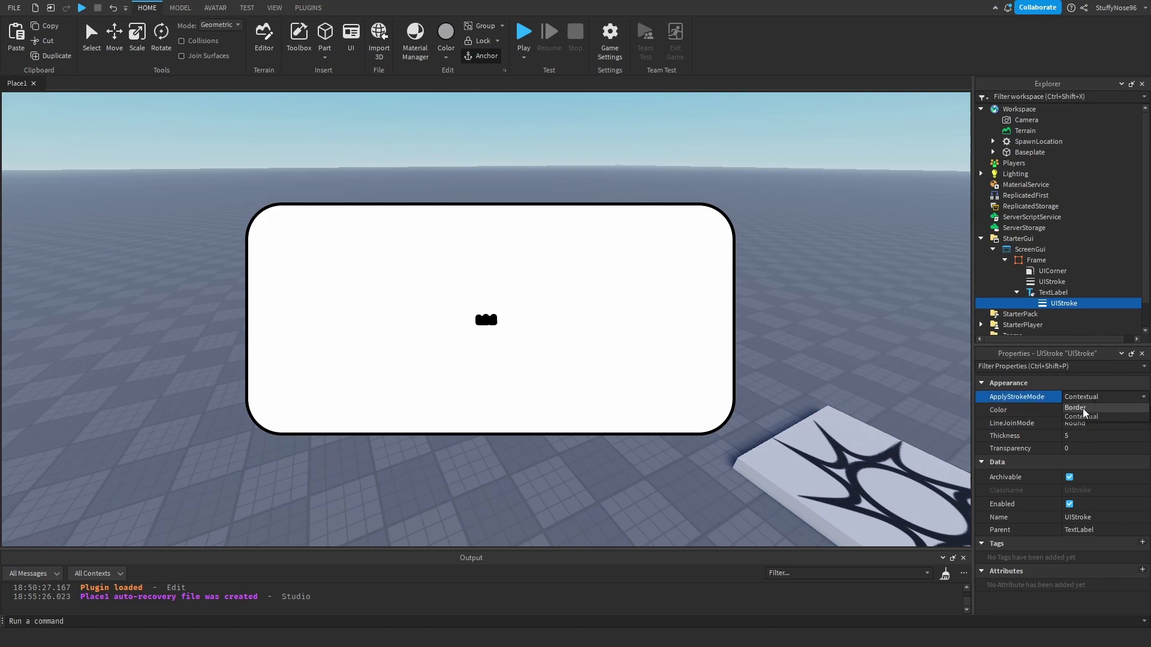
pyautogui.click(1082, 408)
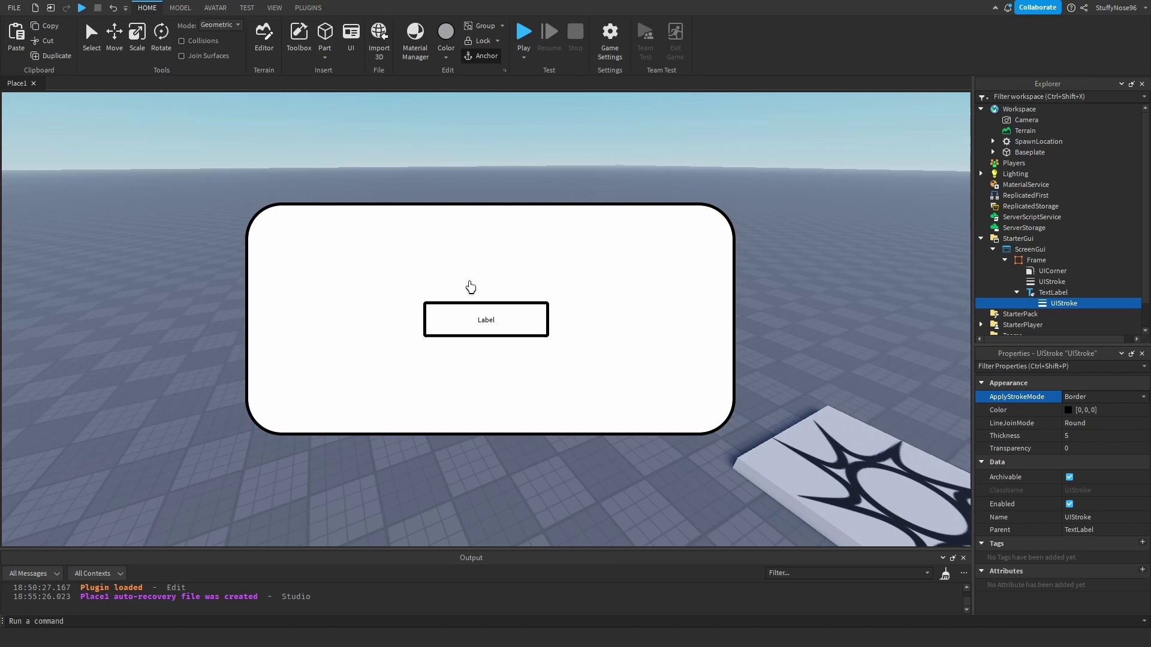
pyautogui.click(1084, 398)
pyautogui.click(1089, 419)
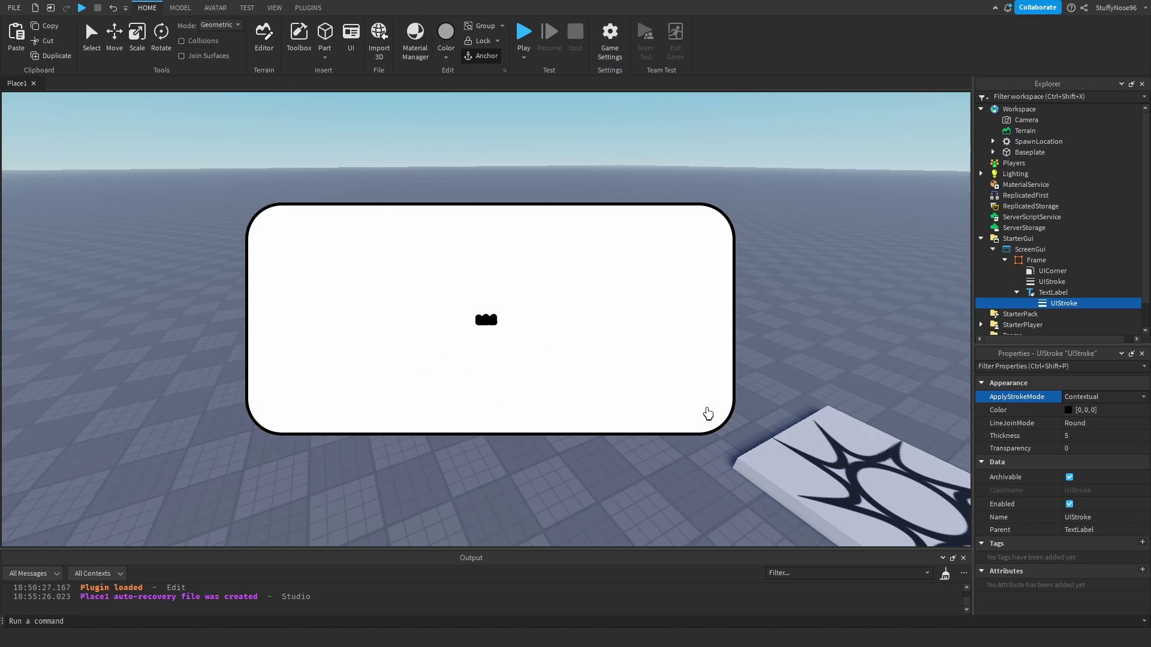
pyautogui.click(1077, 436)
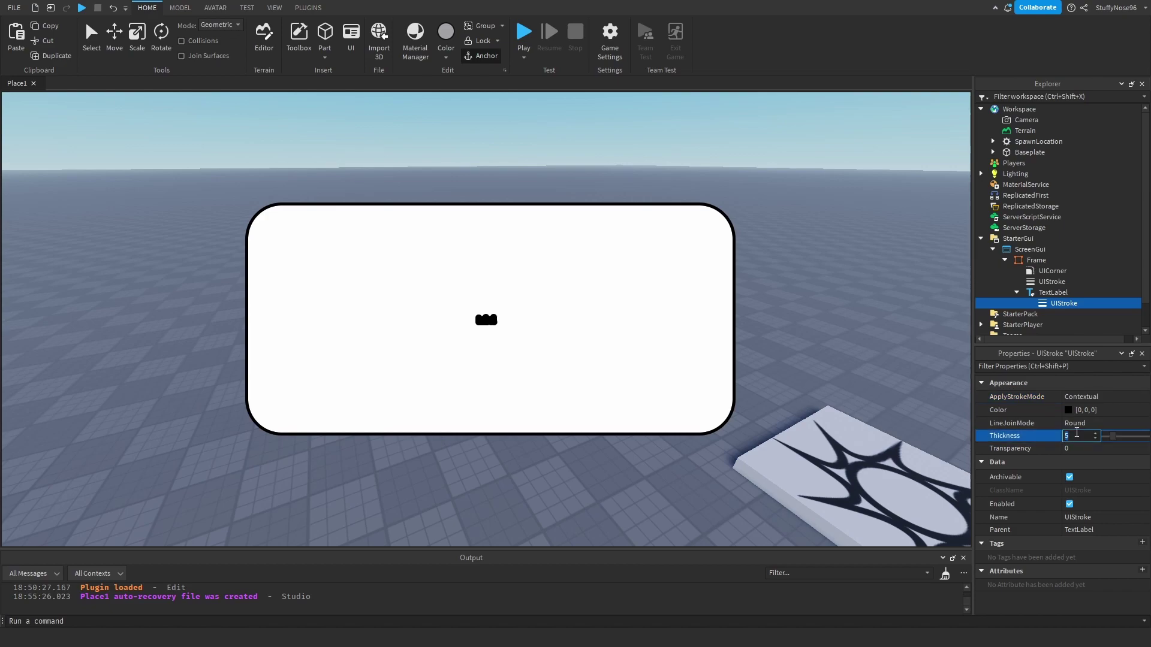
pyautogui.write('1')
pyautogui.press('Return')
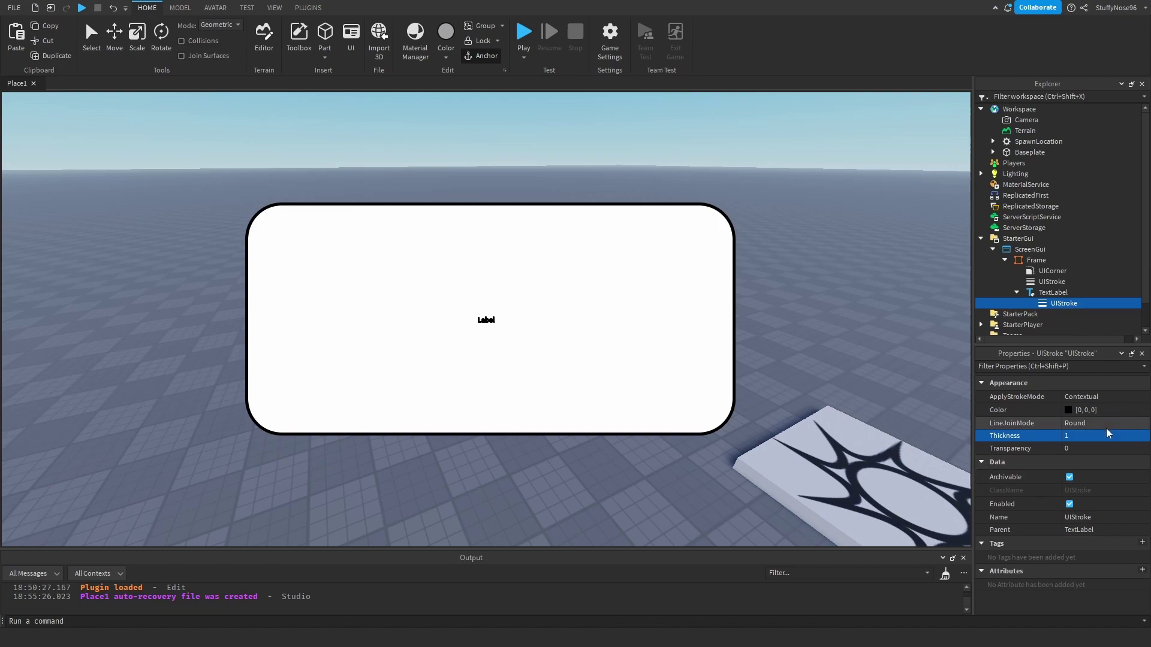
pyautogui.click(1078, 440)
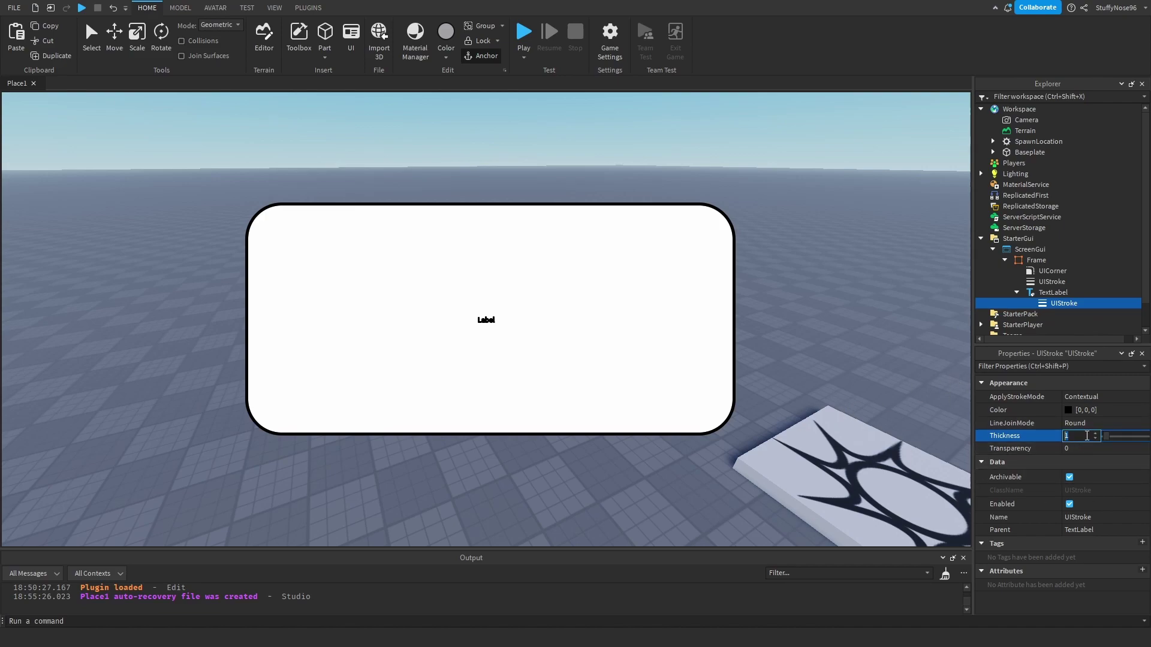
pyautogui.write('5')
pyautogui.press('Return')
pyautogui.click(1081, 397)
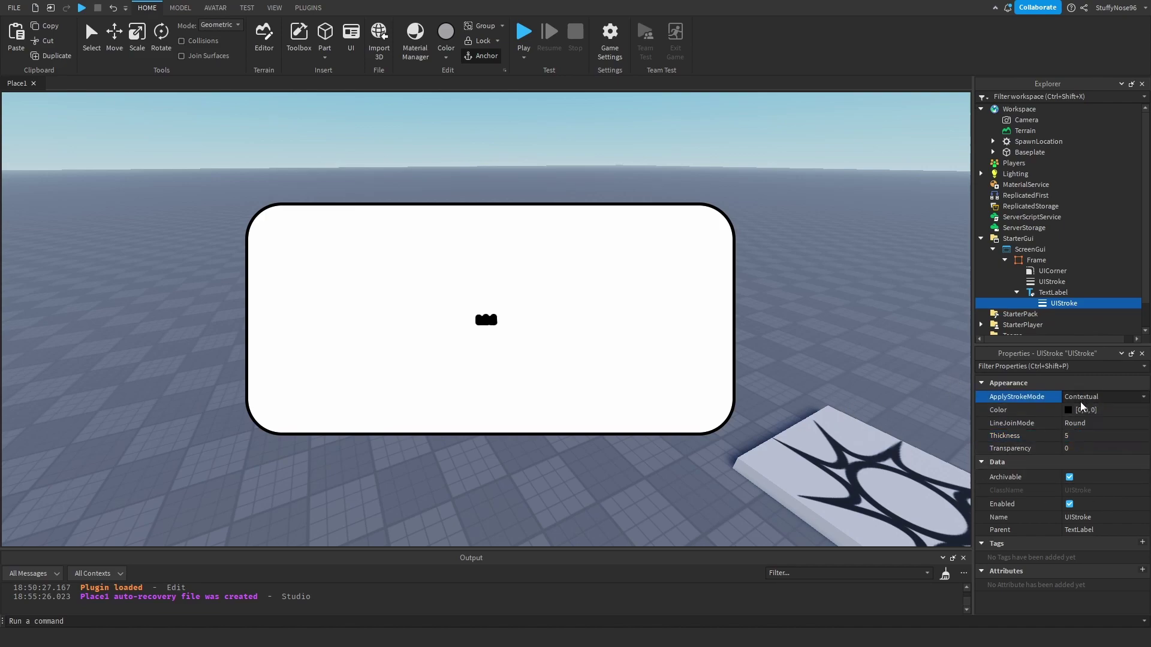
pyautogui.click(1080, 398)
pyautogui.click(1082, 410)
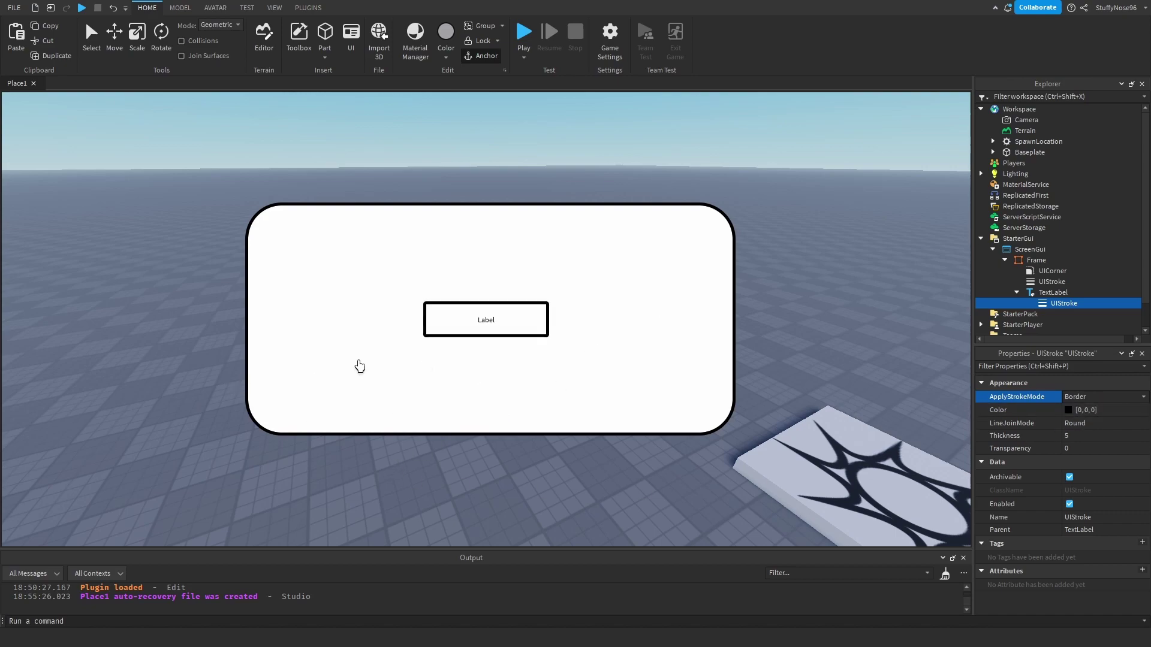
pyautogui.rightClick(1035, 292)
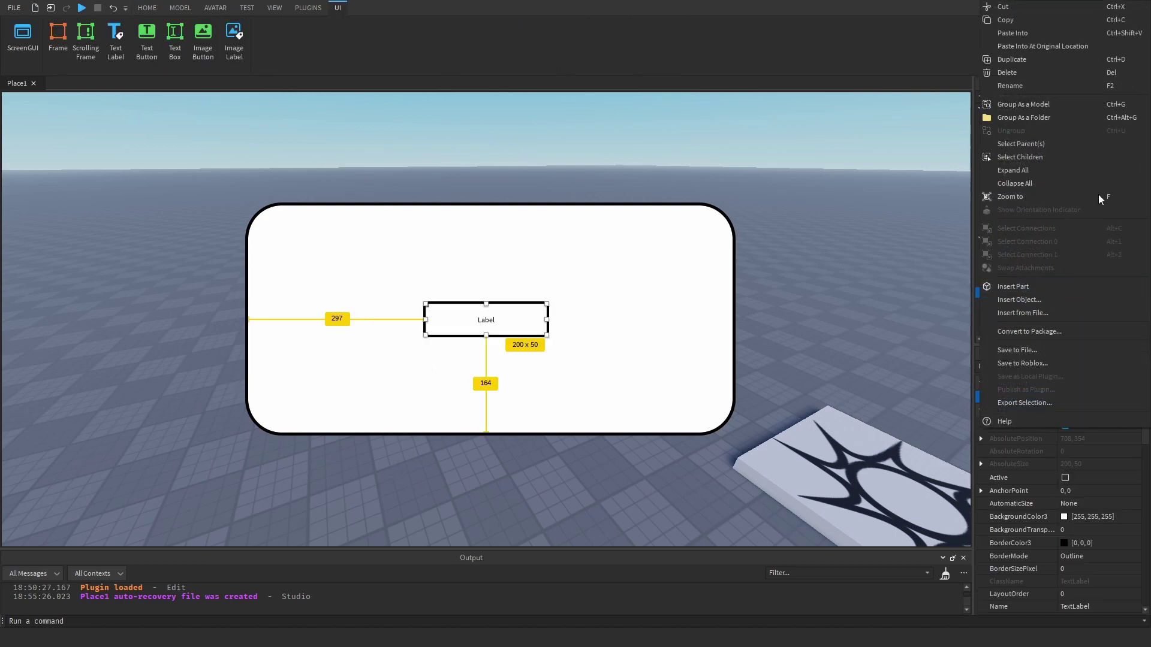
pyautogui.click(1019, 73)
pyautogui.click(1046, 282)
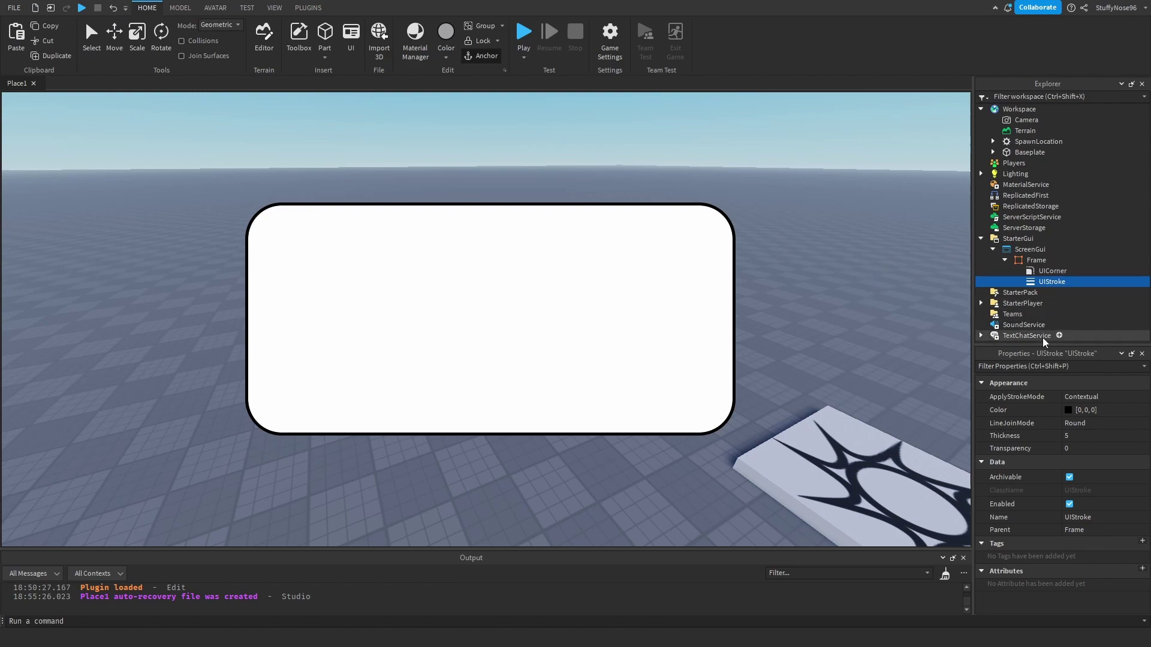
pyautogui.click(1110, 394)
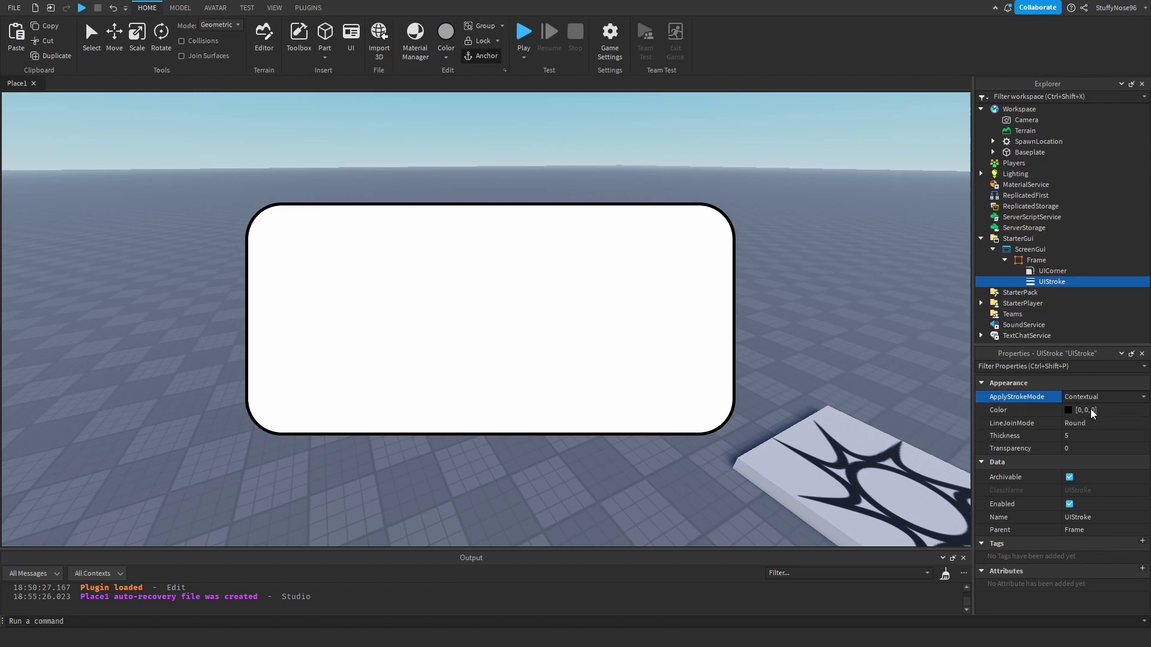
pyautogui.click(1091, 409)
pyautogui.click(1081, 409)
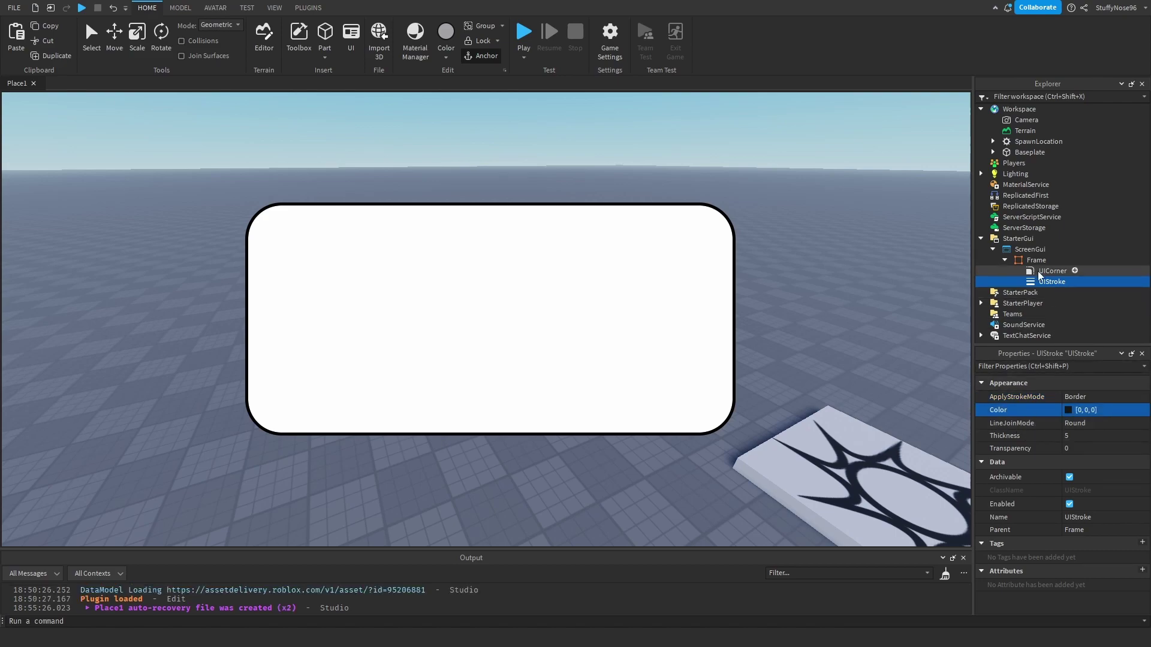
# Step: Insert a UIGradient into the Frame via the 'ui' search and select it
pyautogui.click(1054, 260)
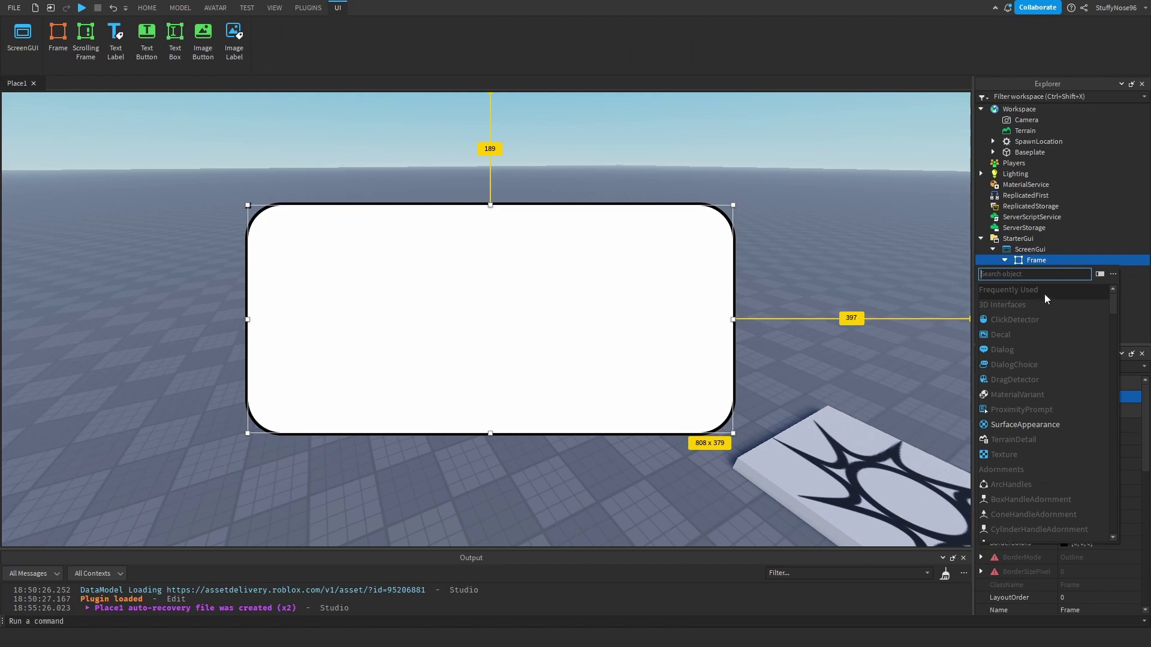
pyautogui.write('ui')
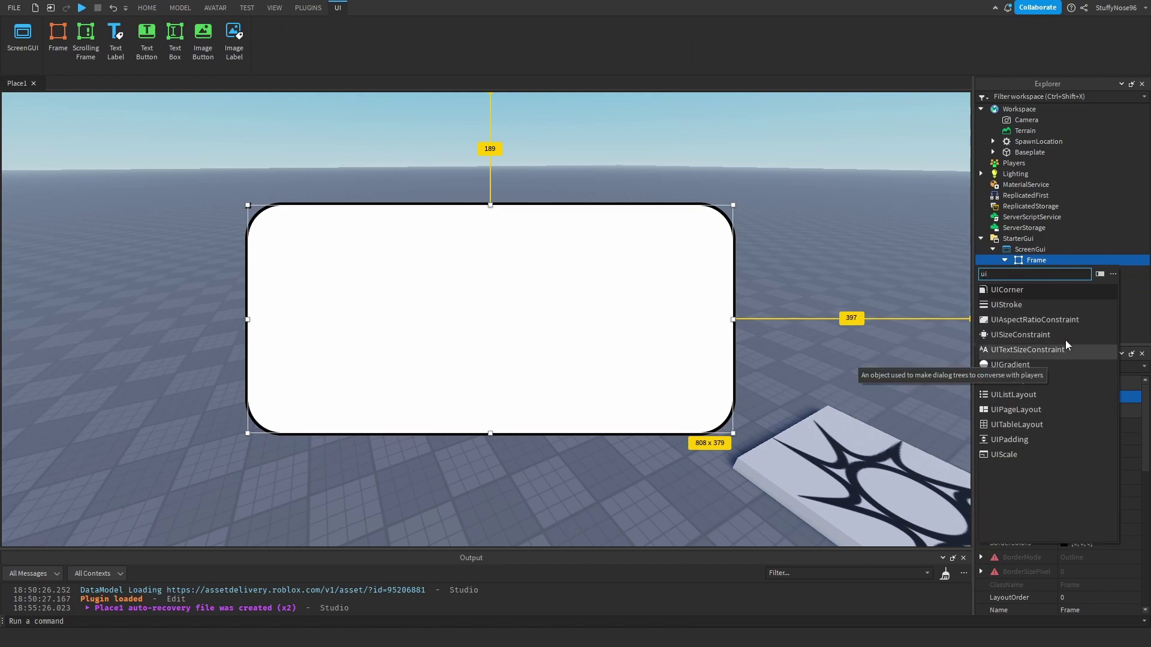
pyautogui.click(1018, 365)
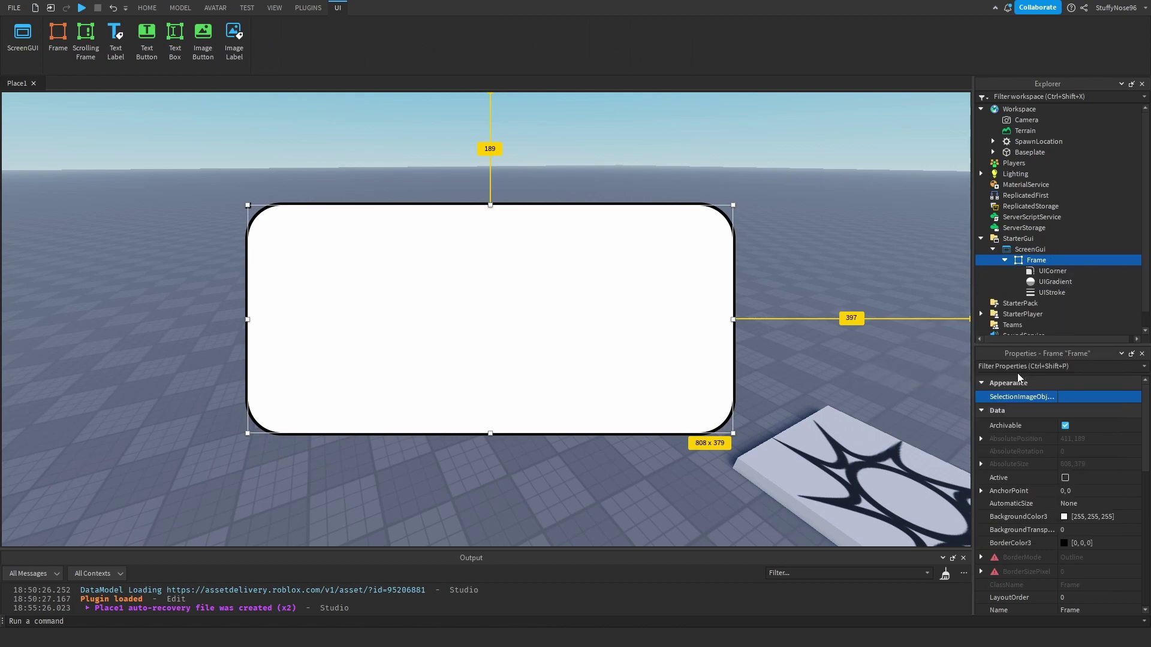
pyautogui.click(1049, 281)
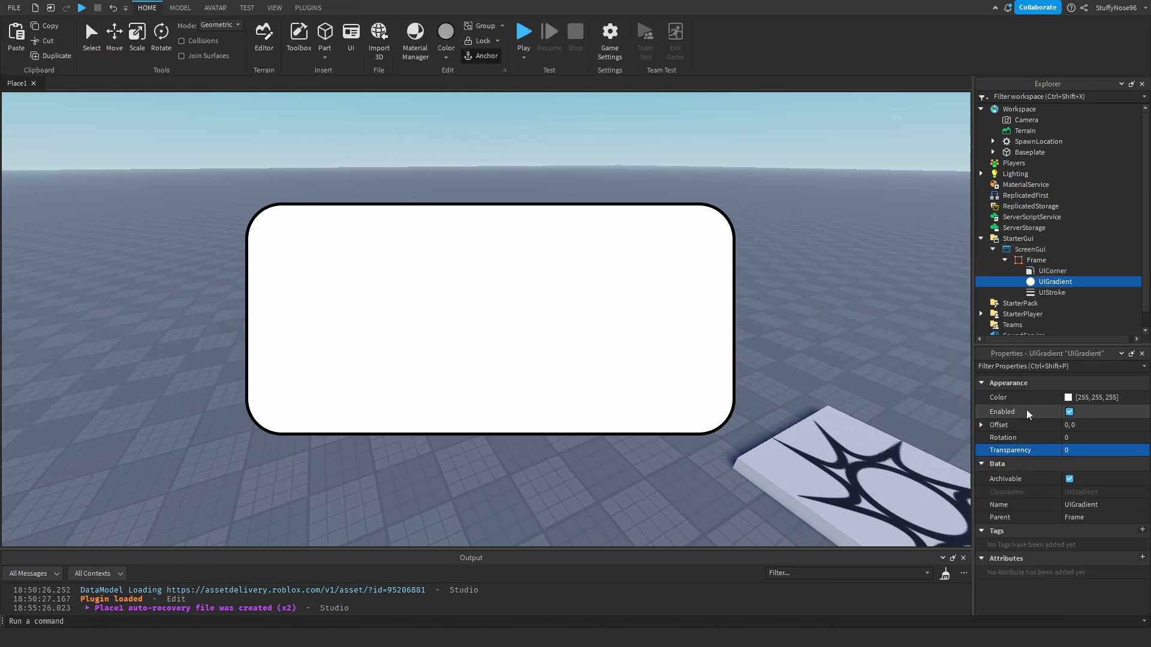
# Step: Set the UIGradient's right keypoint to dark navy (#0f1d4c), leaving white on the left
pyautogui.click(1079, 398)
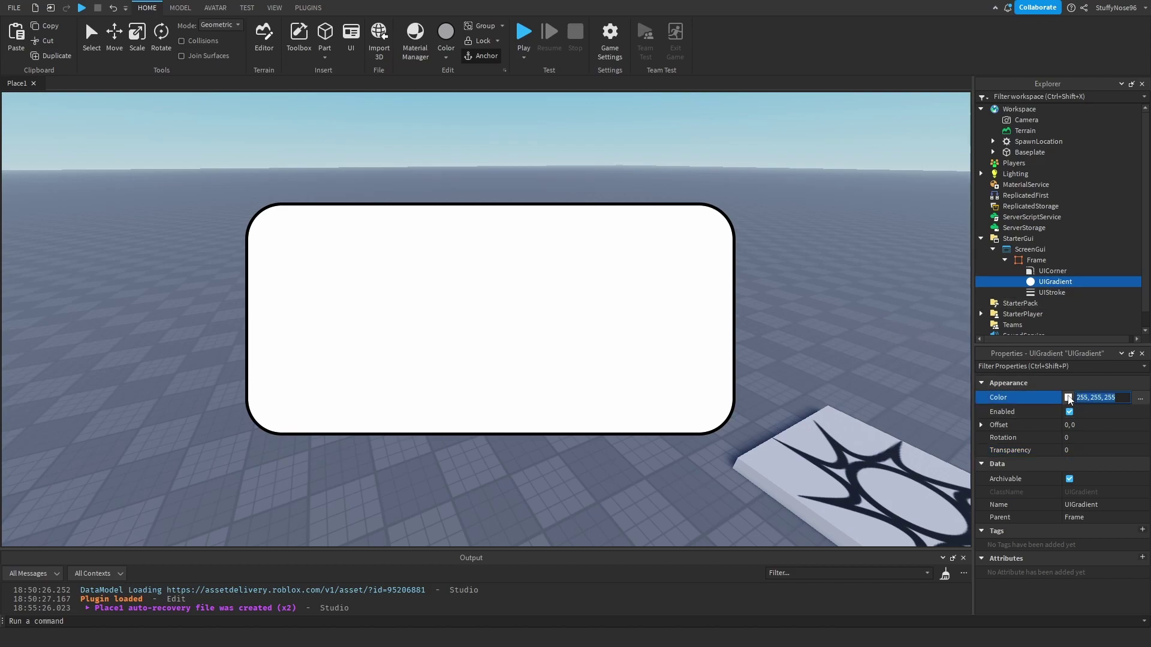
pyautogui.click(1142, 398)
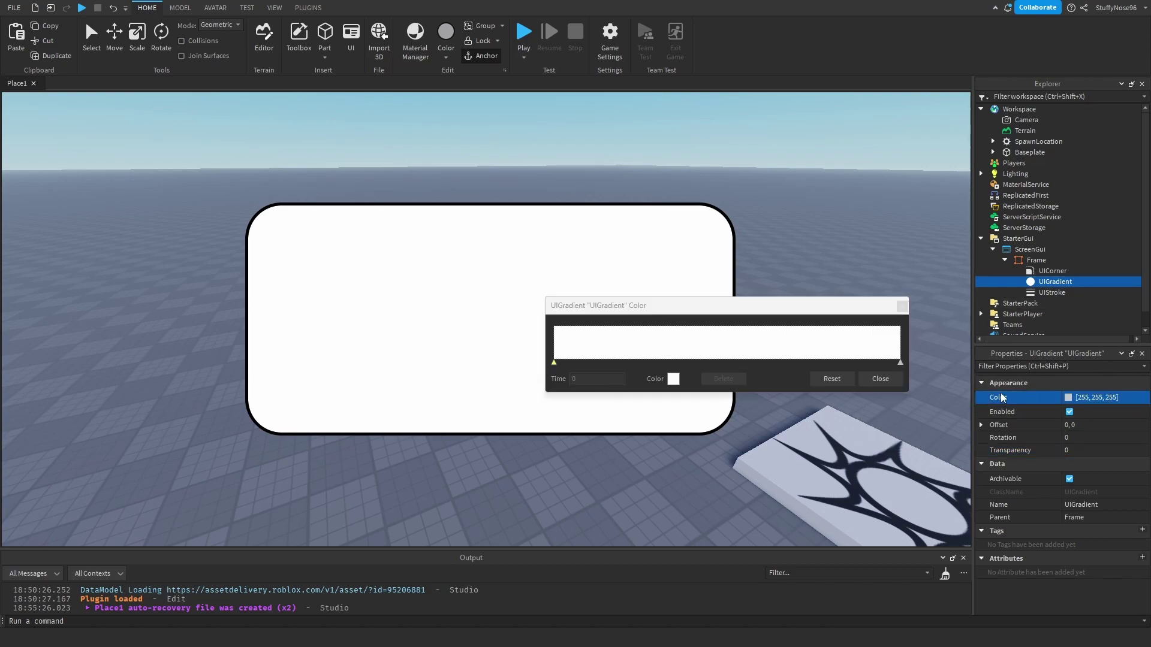
pyautogui.click(900, 362)
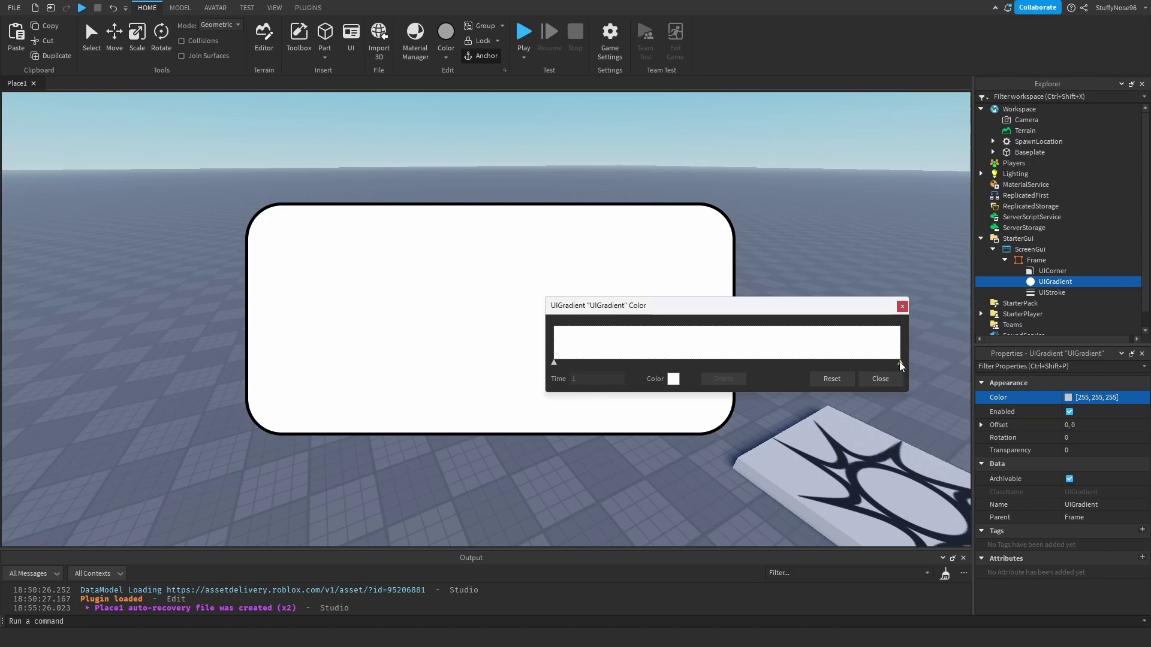
pyautogui.click(673, 379)
pyautogui.click(485, 385)
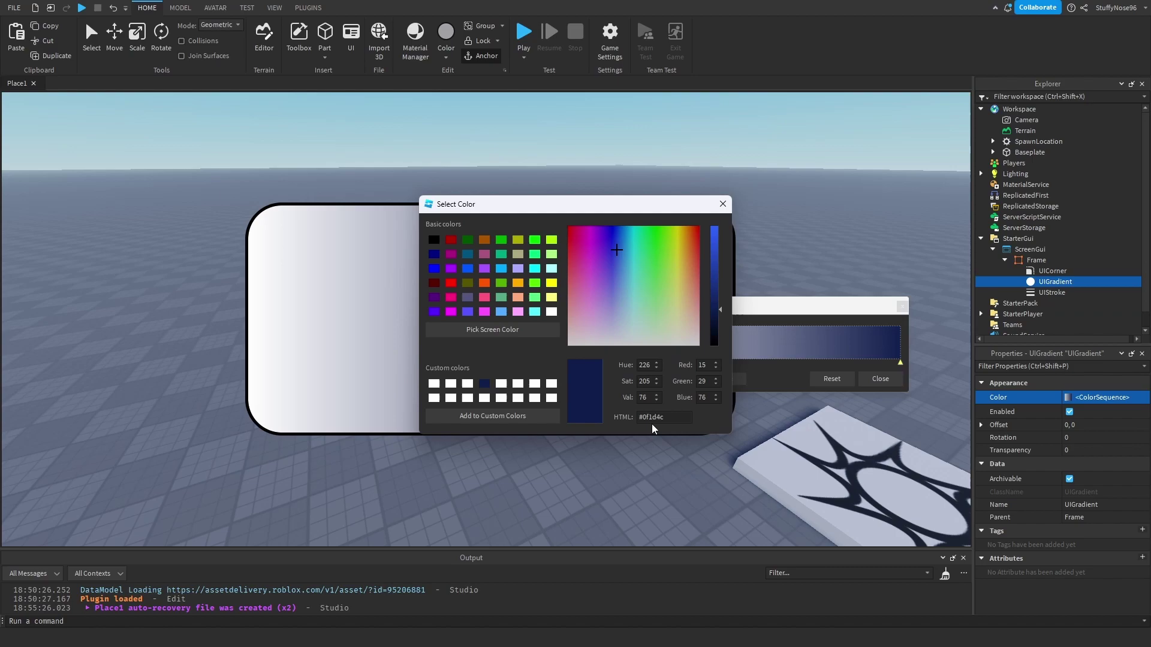
pyautogui.click(722, 205)
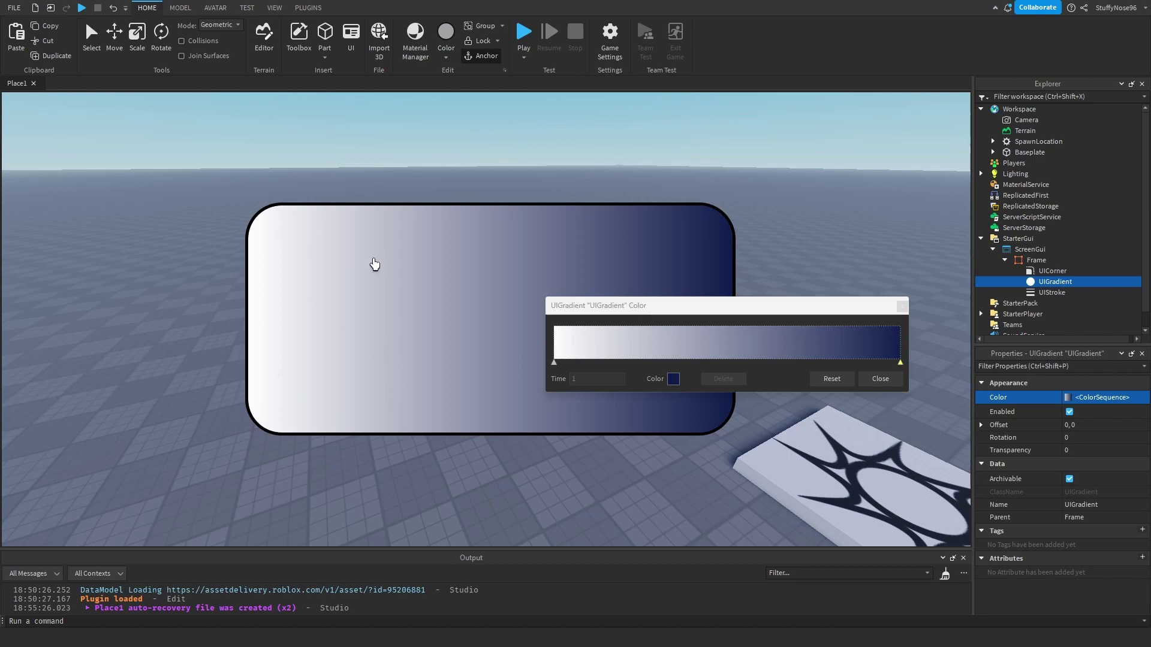
pyautogui.click(791, 237)
pyautogui.click(880, 378)
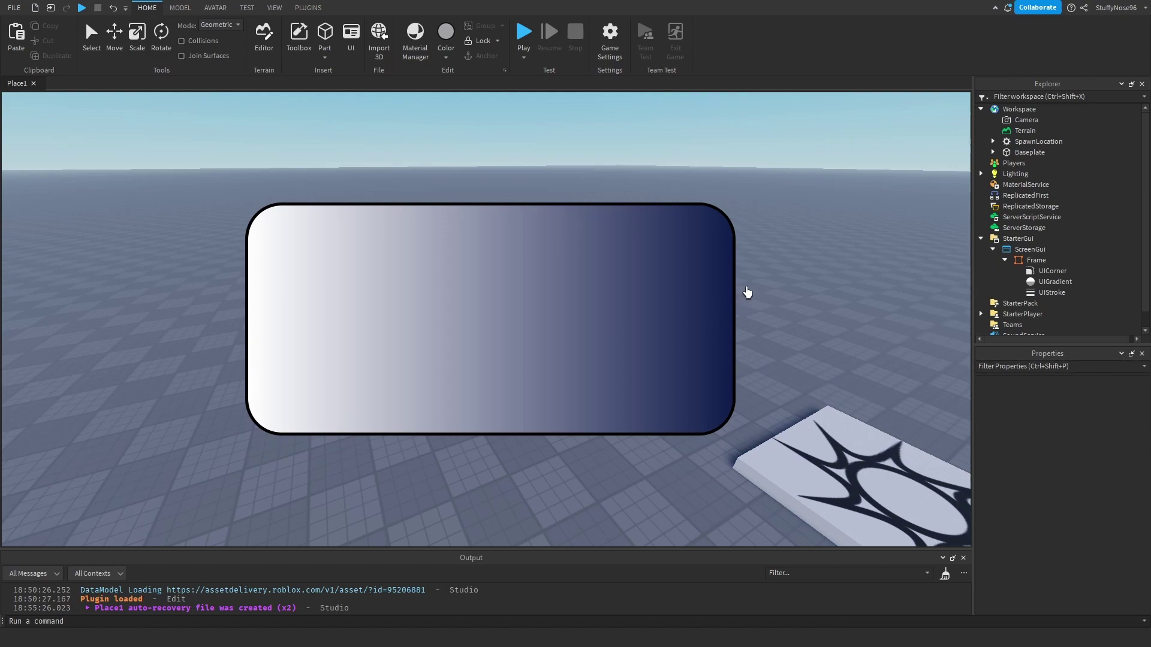
# Step: Change the Frame's BackgroundColor3 to light cyan (85, 255, 255) after briefly trying dark green
pyautogui.click(700, 301)
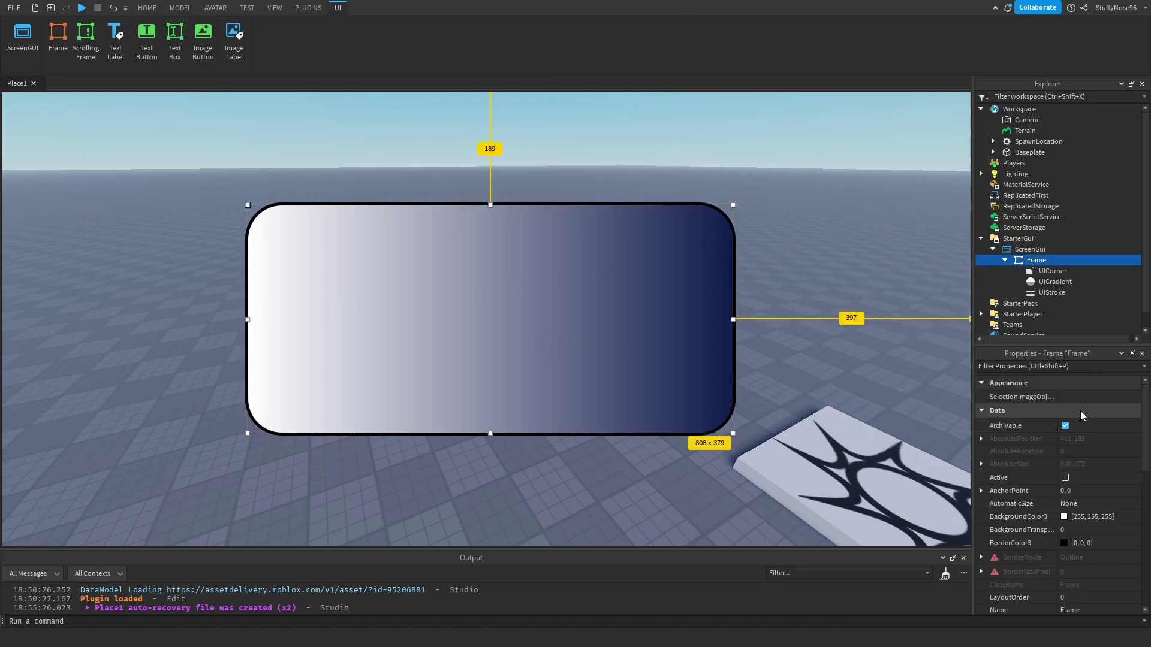
pyautogui.click(1064, 517)
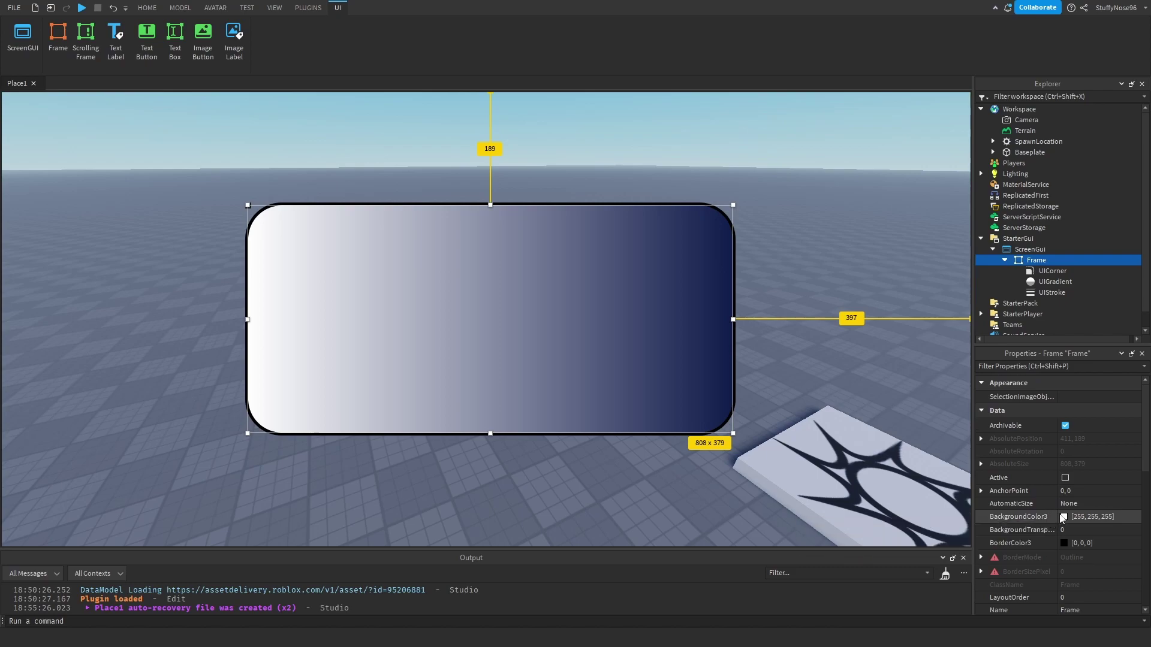
pyautogui.click(469, 232)
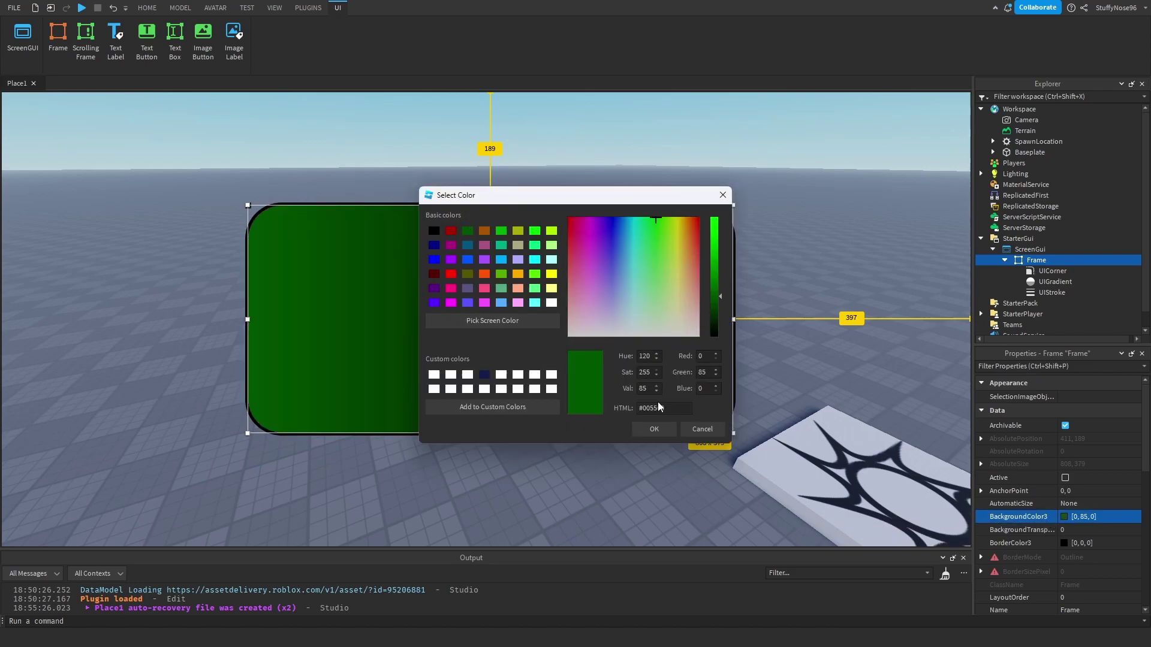
pyautogui.click(660, 429)
pyautogui.click(536, 302)
pyautogui.click(670, 429)
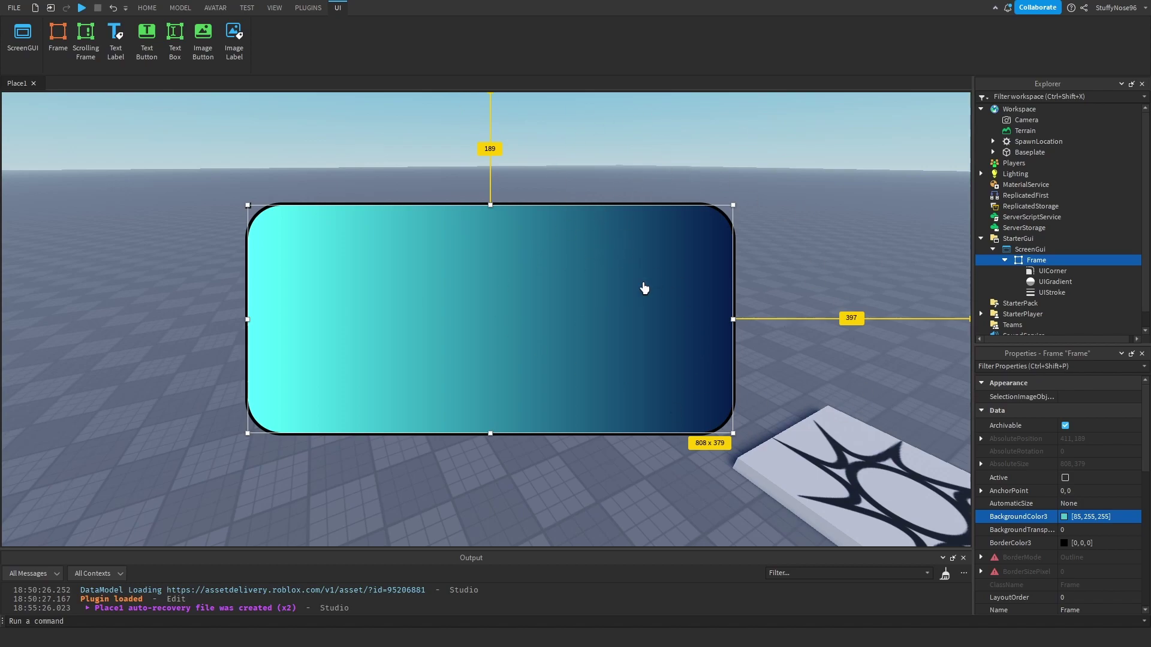
pyautogui.click(746, 170)
pyautogui.moveTo(828, 221); pyautogui.dragTo(827, 223, button='right')
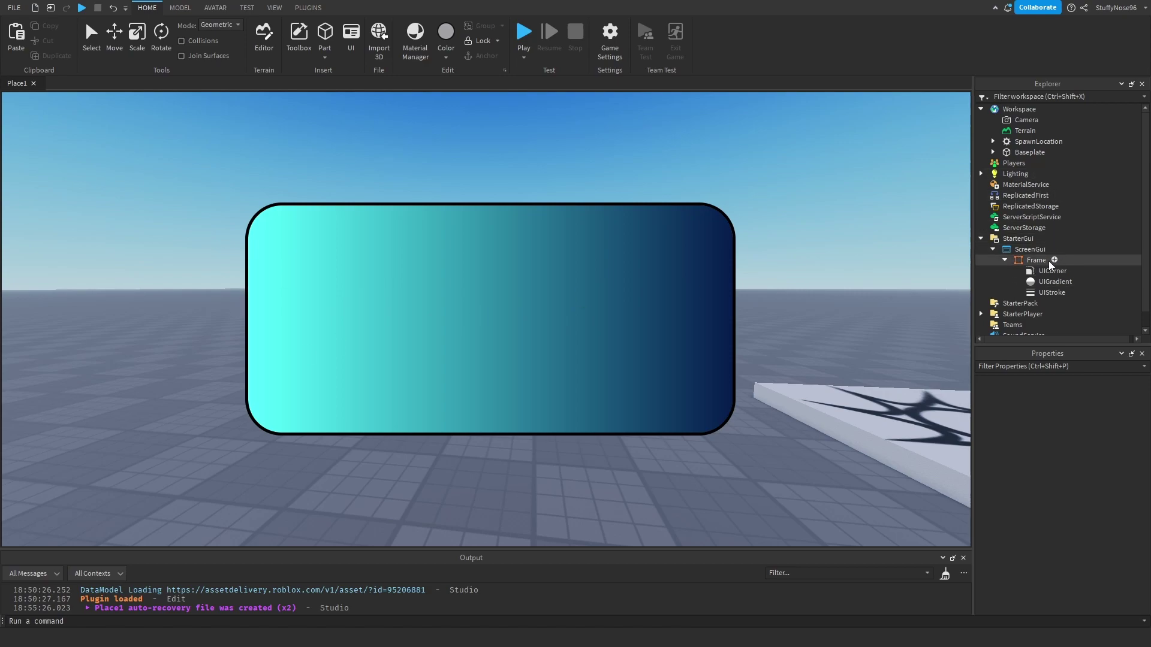
# Step: In the Frame's UIGradient colour editor, add a new keypoint near three-quarters along
pyautogui.click(1031, 281)
pyautogui.click(1147, 403)
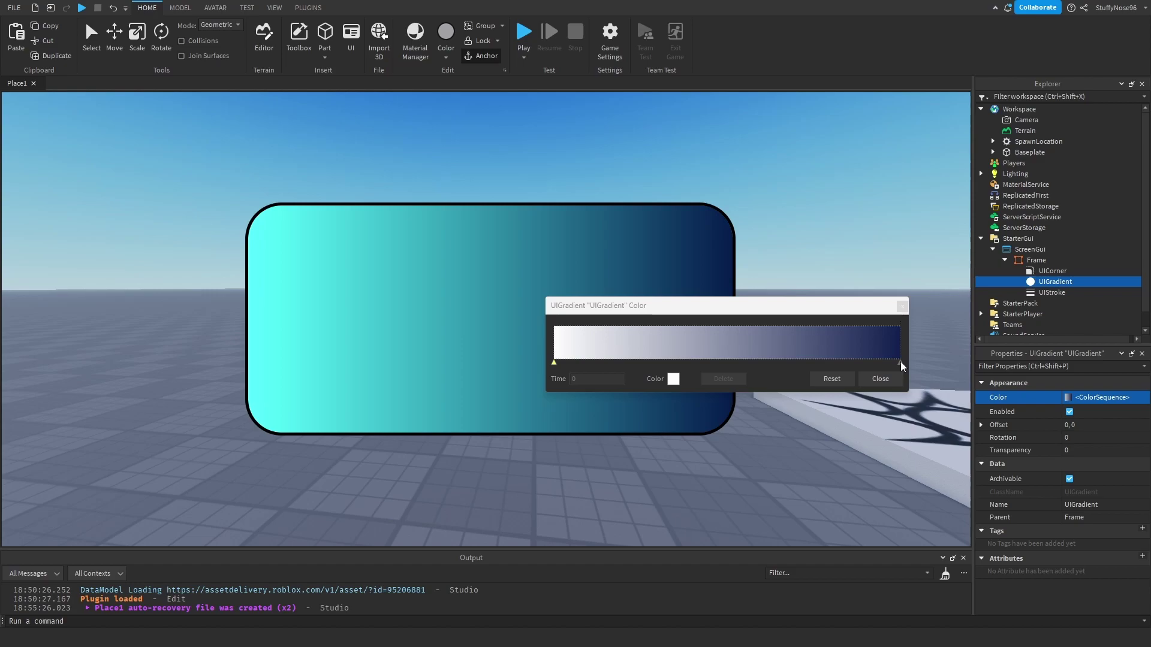
pyautogui.click(899, 363)
pyautogui.click(820, 359)
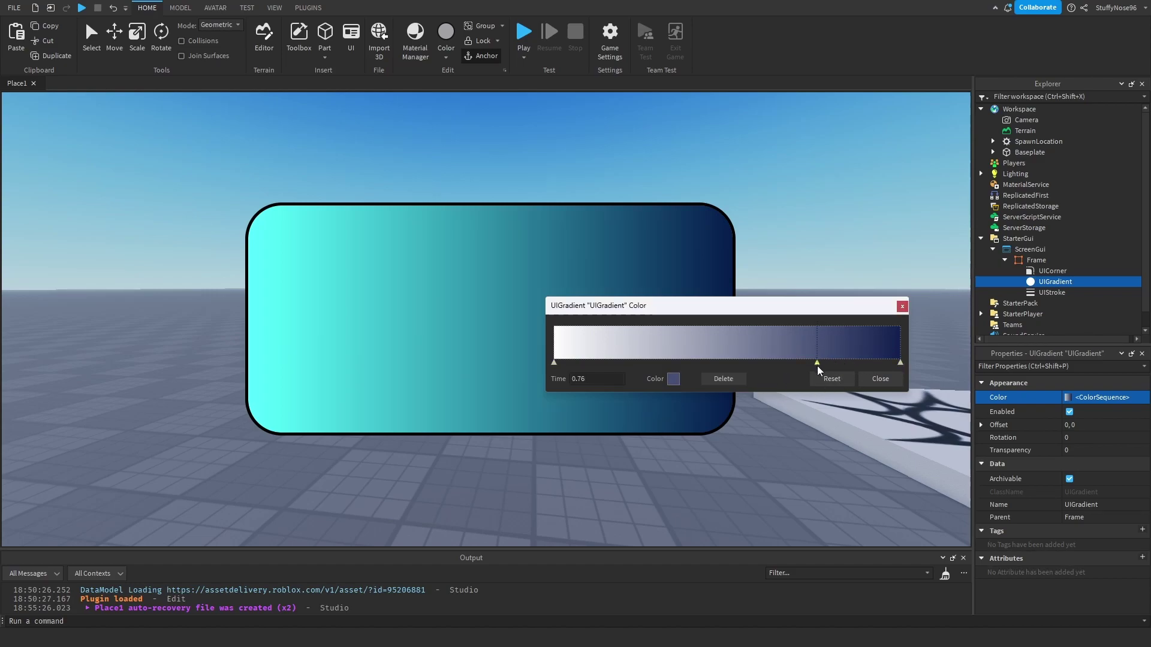
pyautogui.moveTo(817, 365); pyautogui.dragTo(772, 358)
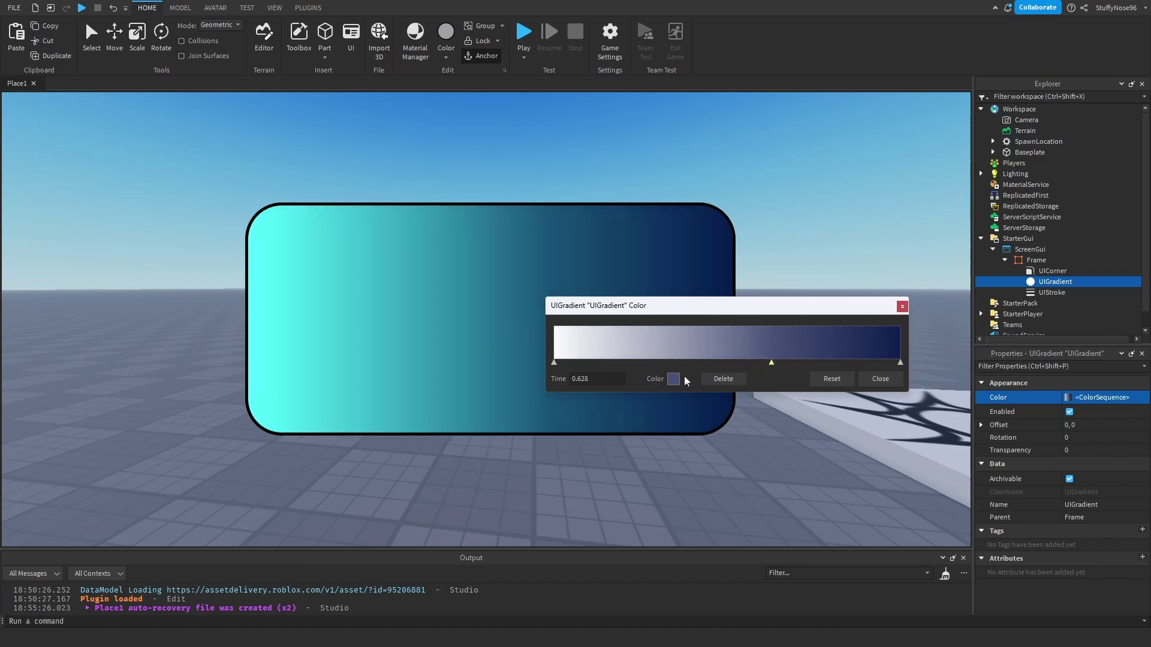
# Step: Make the new keypoint dark navy, slide it to the right end, then delete the UIGradient
pyautogui.click(673, 379)
pyautogui.click(484, 384)
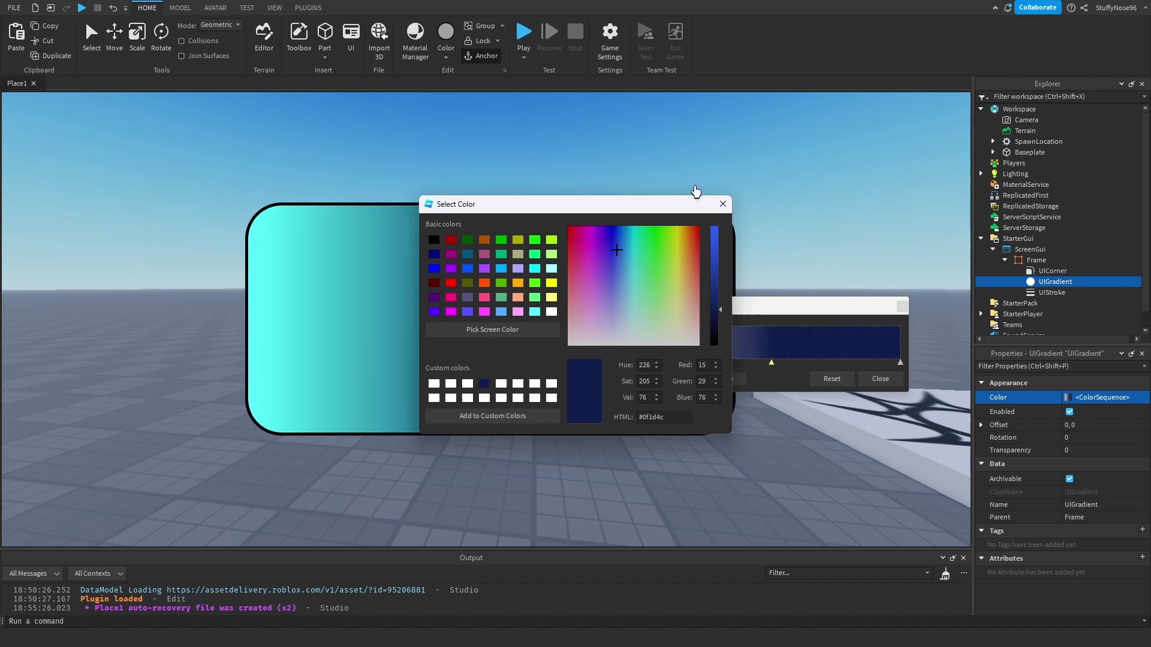
pyautogui.click(722, 204)
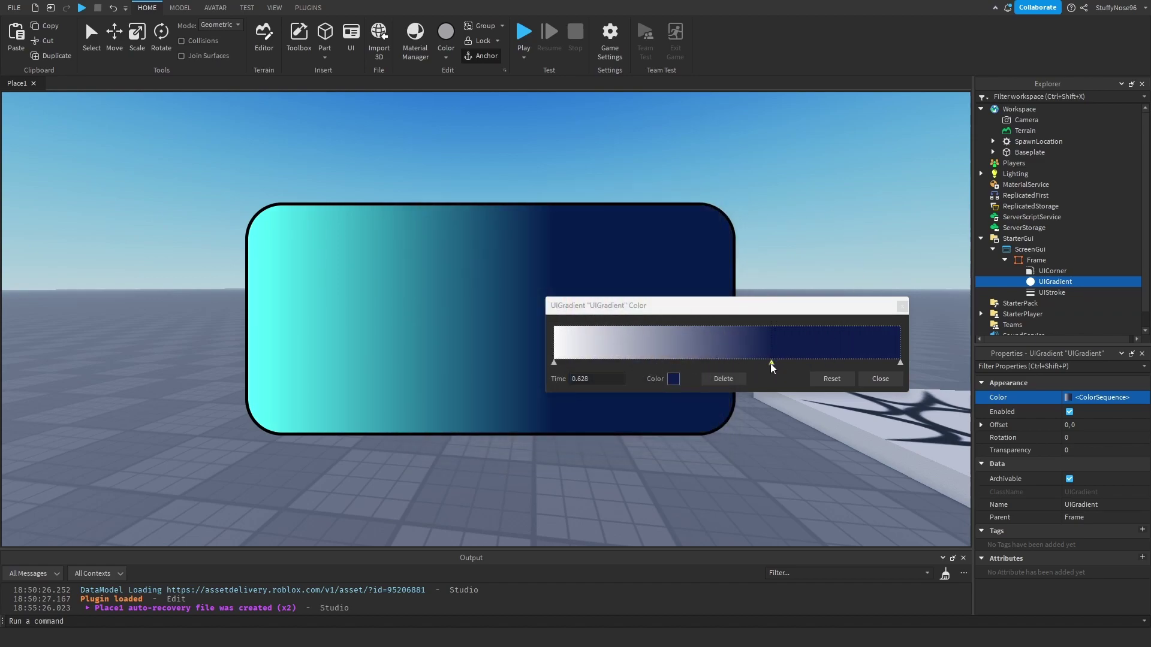
pyautogui.moveTo(772, 367); pyautogui.dragTo(856, 355)
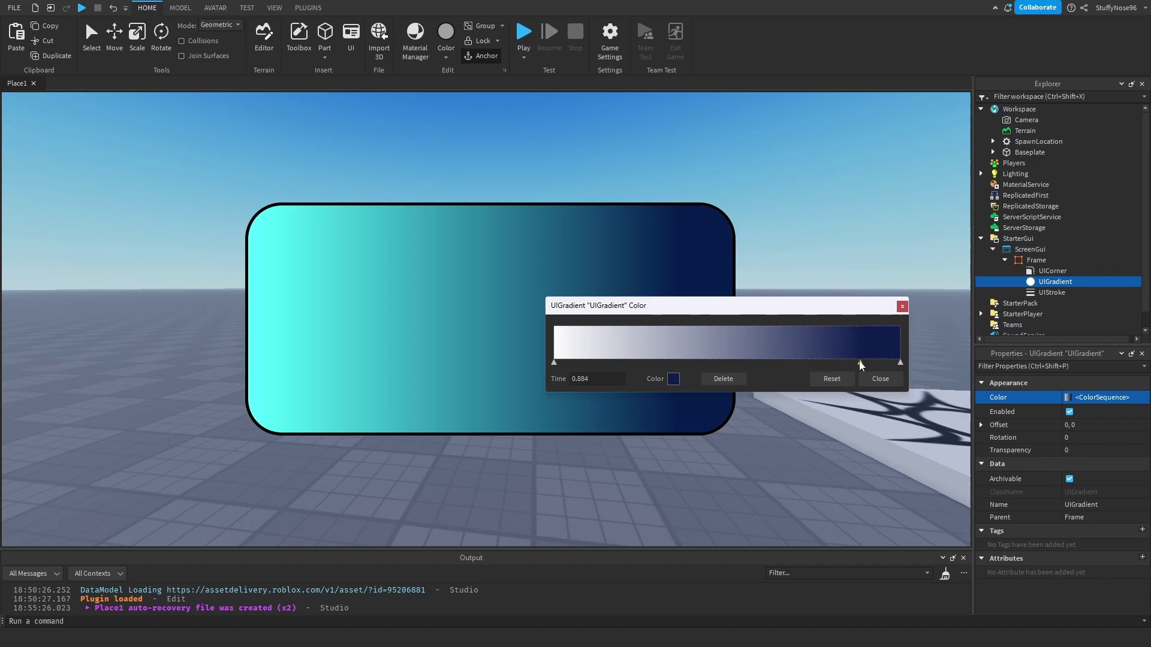
pyautogui.press('Delete')
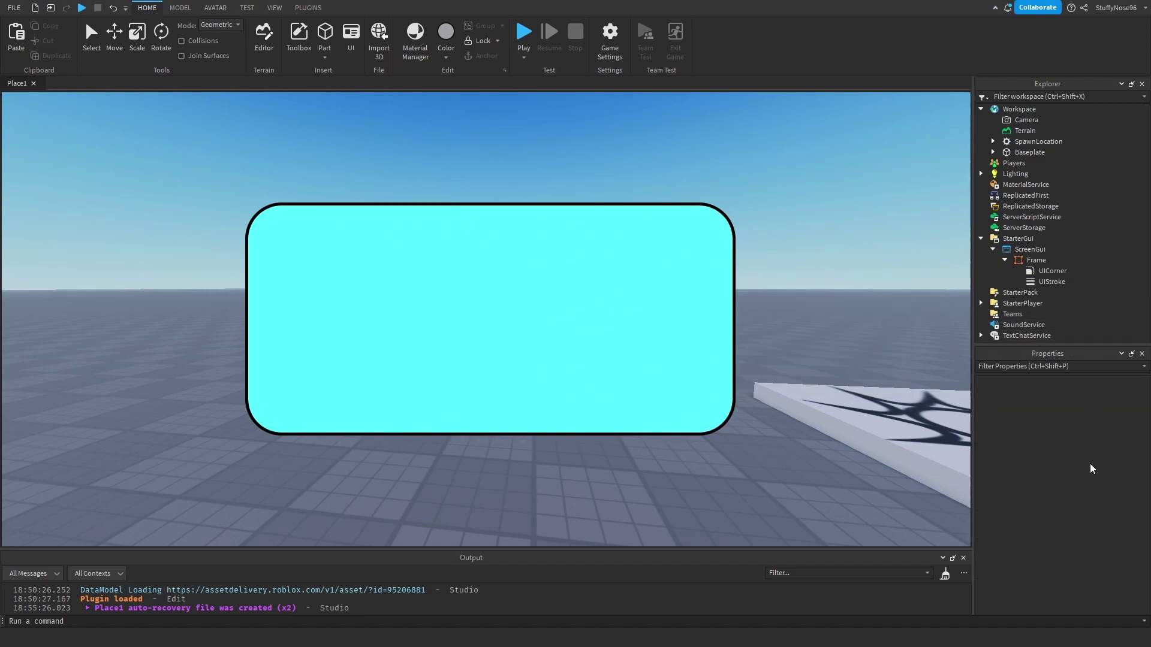
# Step: Undo the deletion to restore the UIGradient, then reset its colour sequence to the original
pyautogui.hotkey('ctrl', 'z')
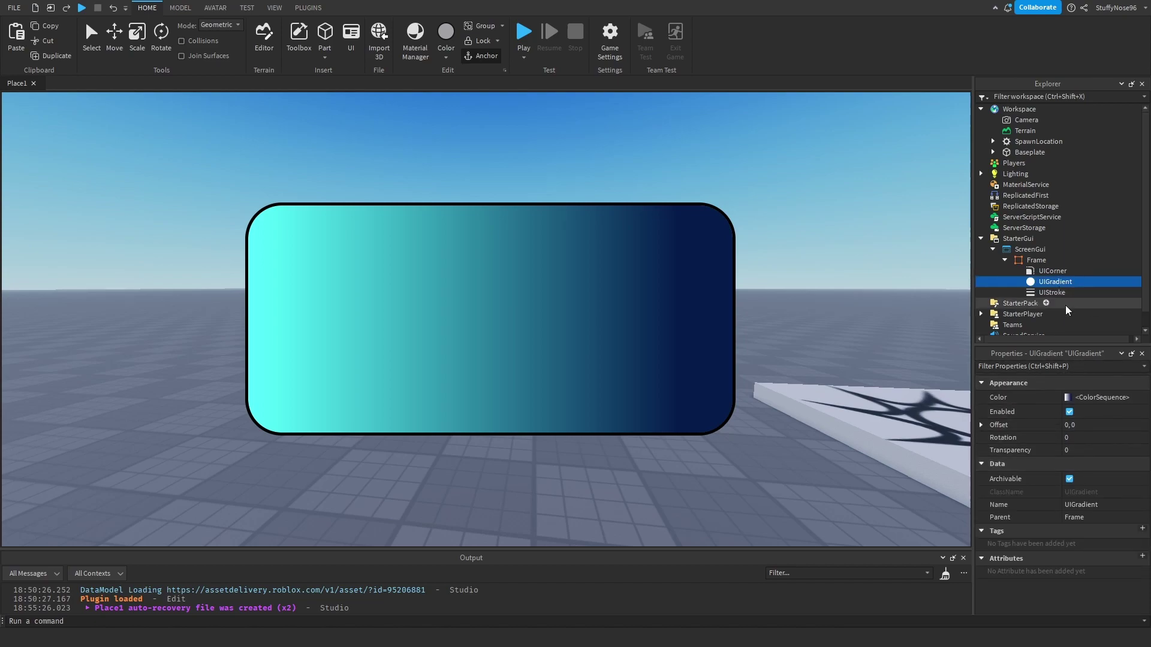
pyautogui.click(1144, 401)
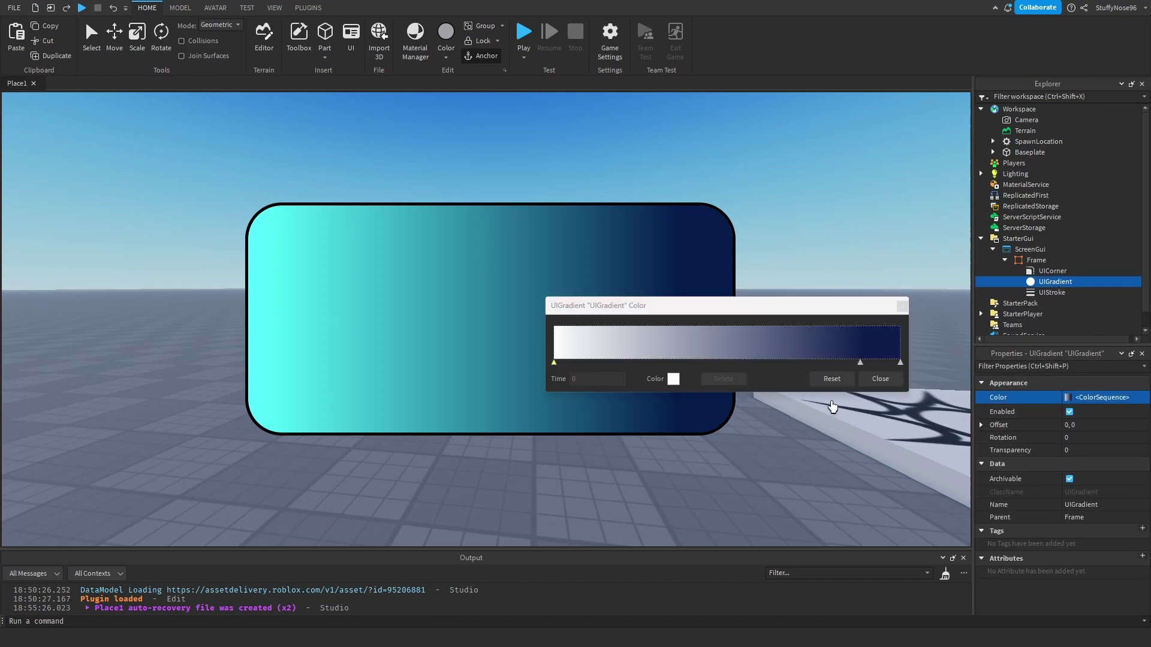
pyautogui.click(860, 364)
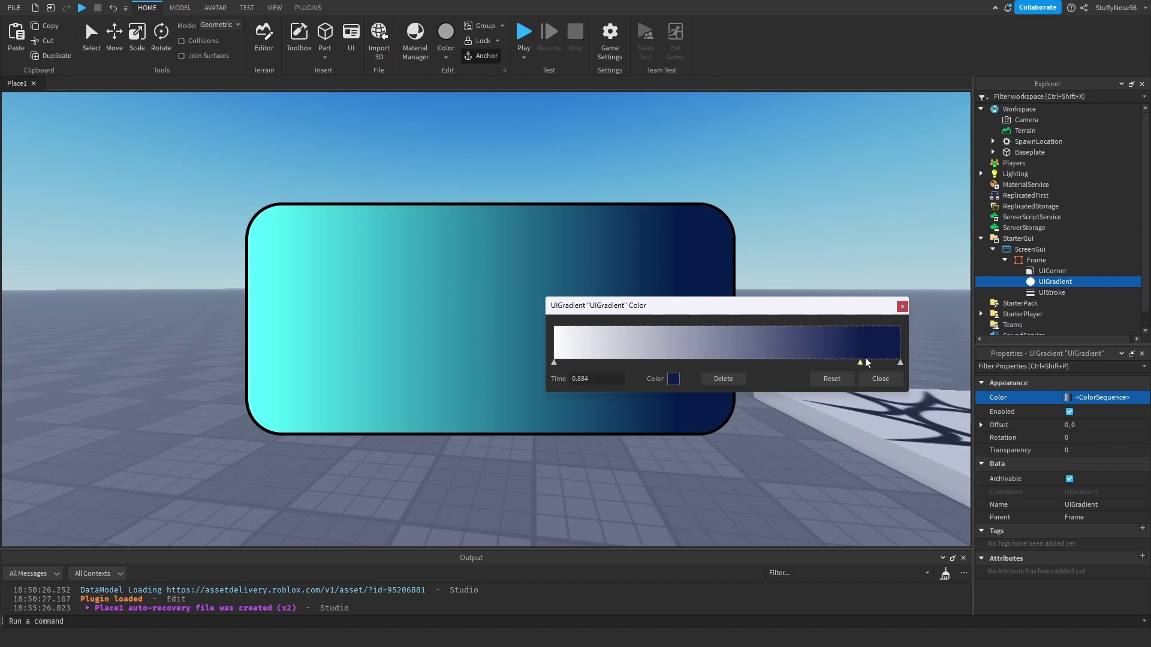
pyautogui.click(837, 377)
pyautogui.click(901, 307)
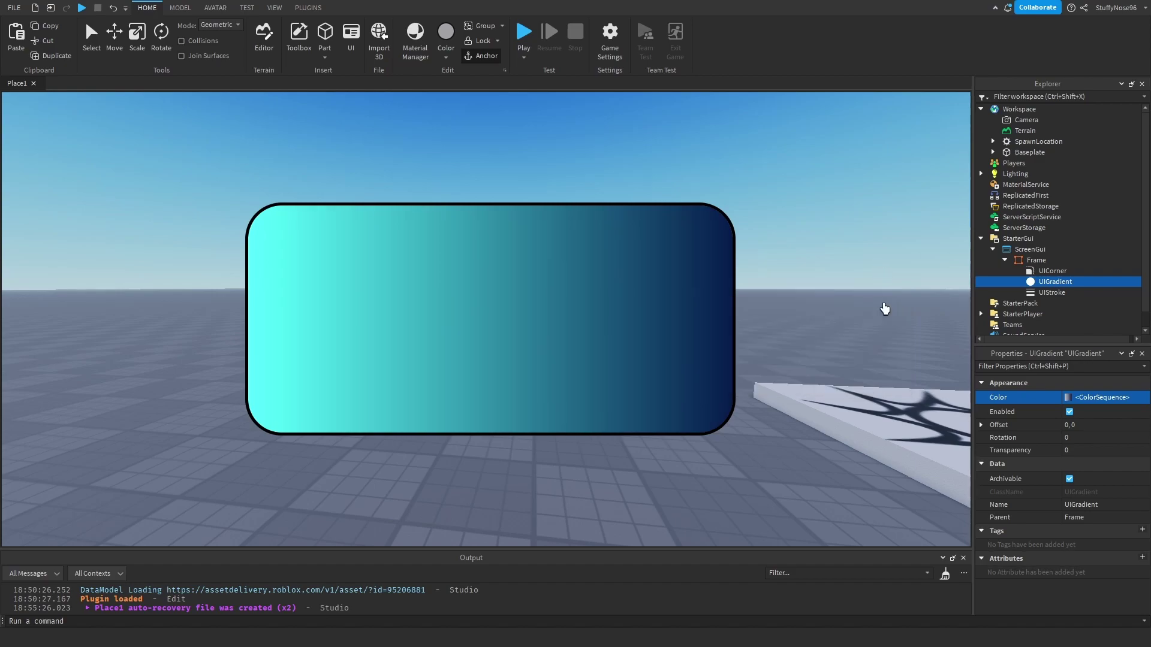
# Step: Orbit the camera up toward the sky and around to show the spawn pad
pyautogui.scroll(1, 779, 228)
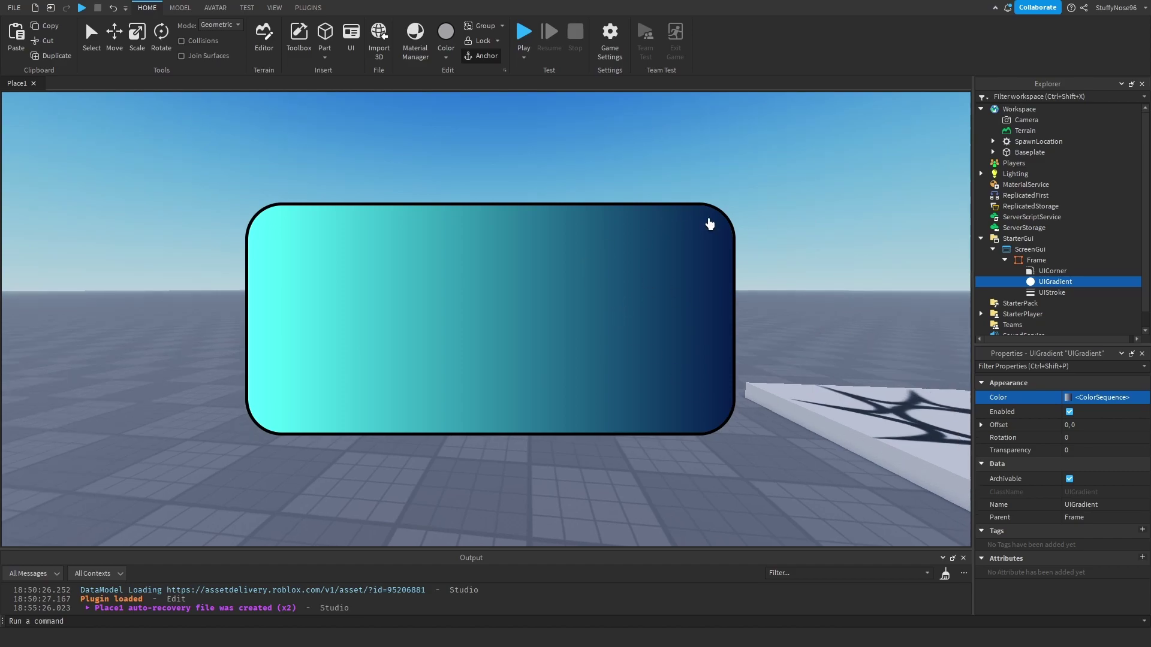
pyautogui.rightClick(807, 175)
pyautogui.click(779, 171)
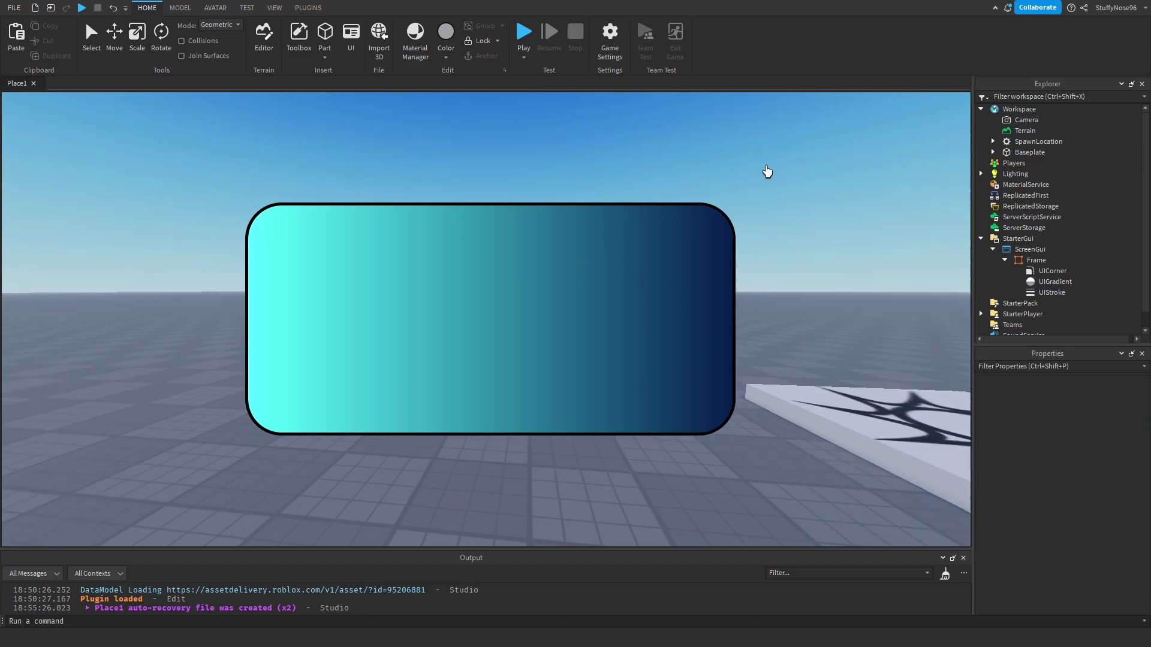
pyautogui.moveTo(766, 172); pyautogui.dragTo(812, 188, button='right')
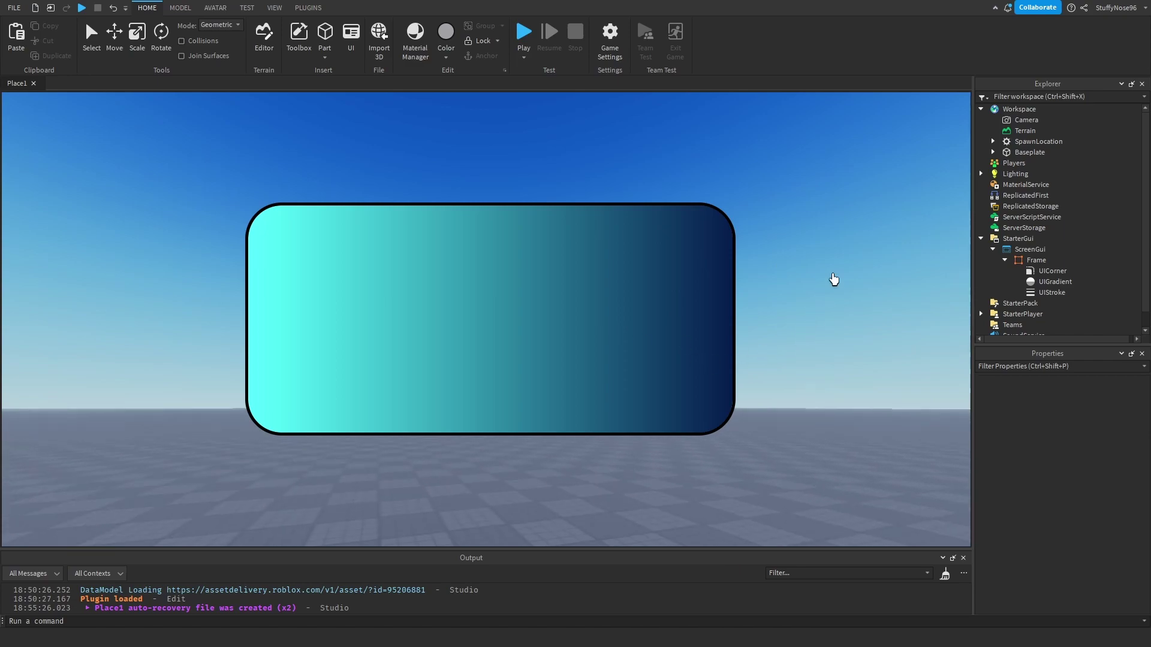
pyautogui.moveTo(827, 203); pyautogui.dragTo(813, 200)
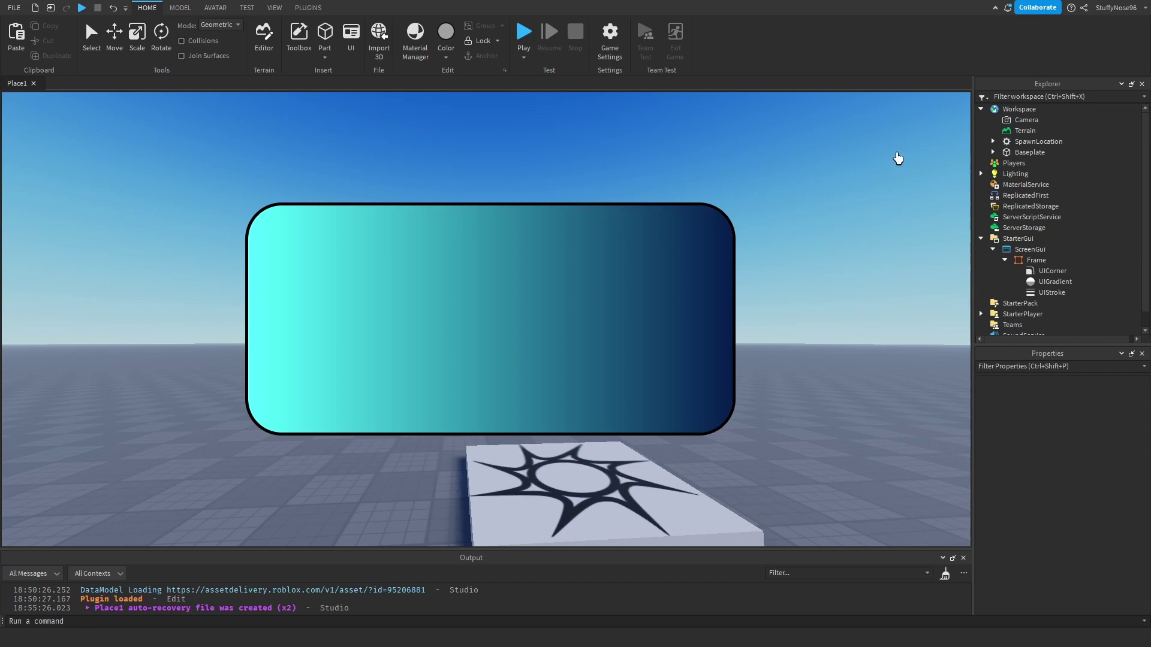
# Step: Add a TextButton to the ScreenGui and centre it horizontally on screen
pyautogui.click(1053, 249)
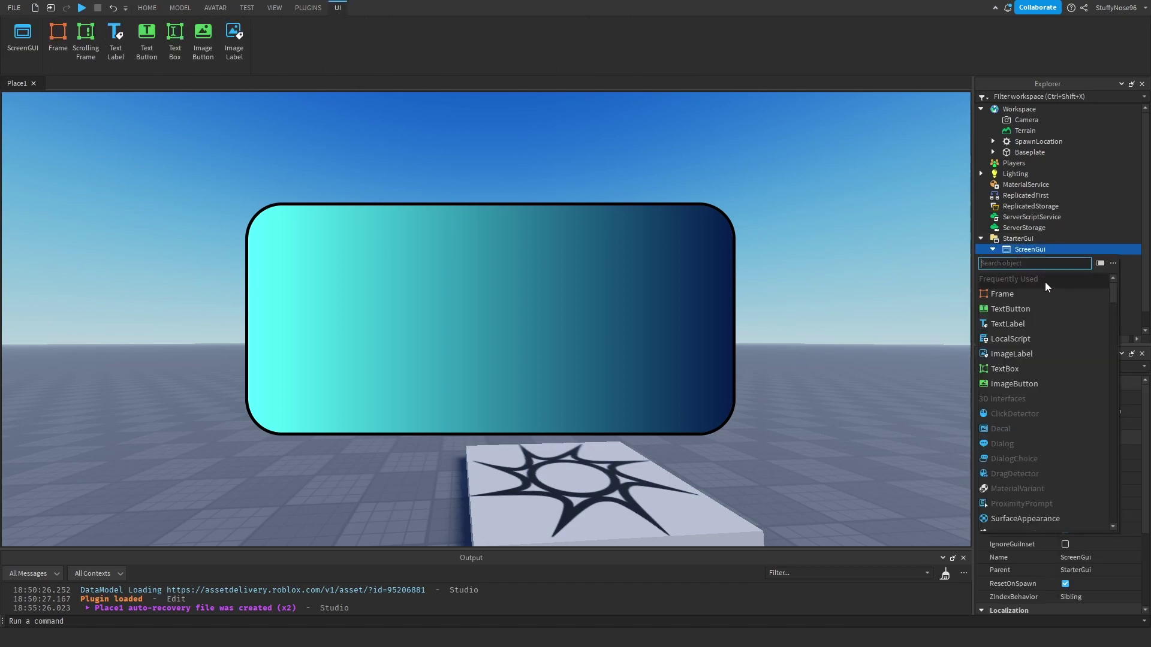
pyautogui.click(1013, 315)
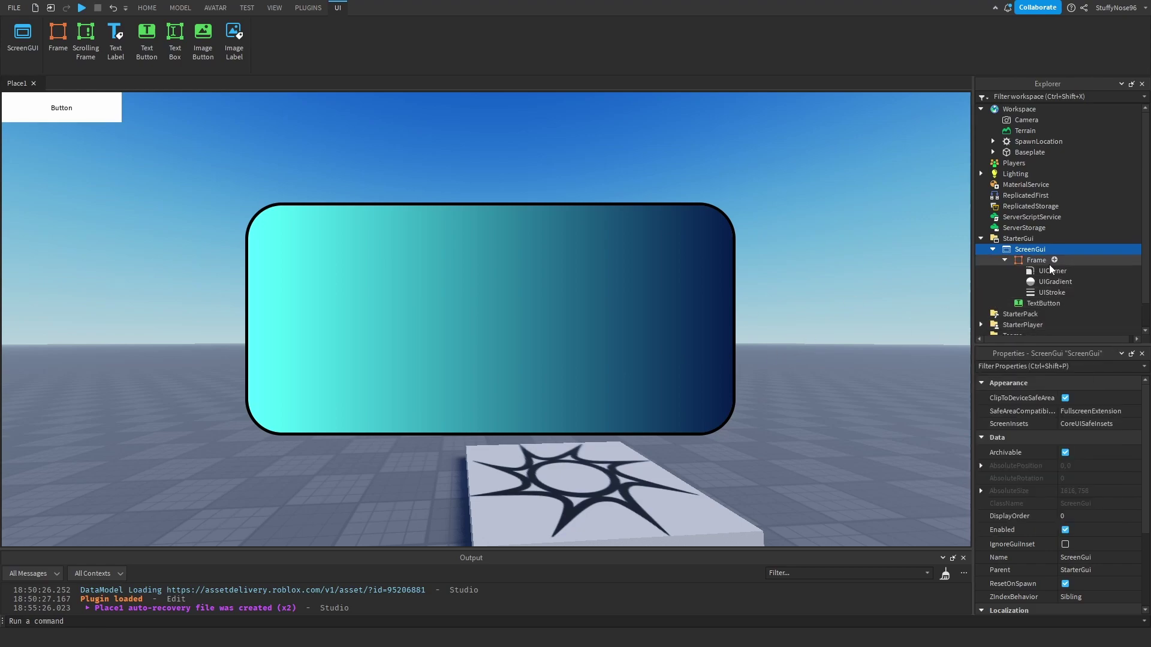
pyautogui.moveTo(69, 115); pyautogui.dragTo(530, 191)
pyautogui.moveTo(415, 175); pyautogui.dragTo(531, 162)
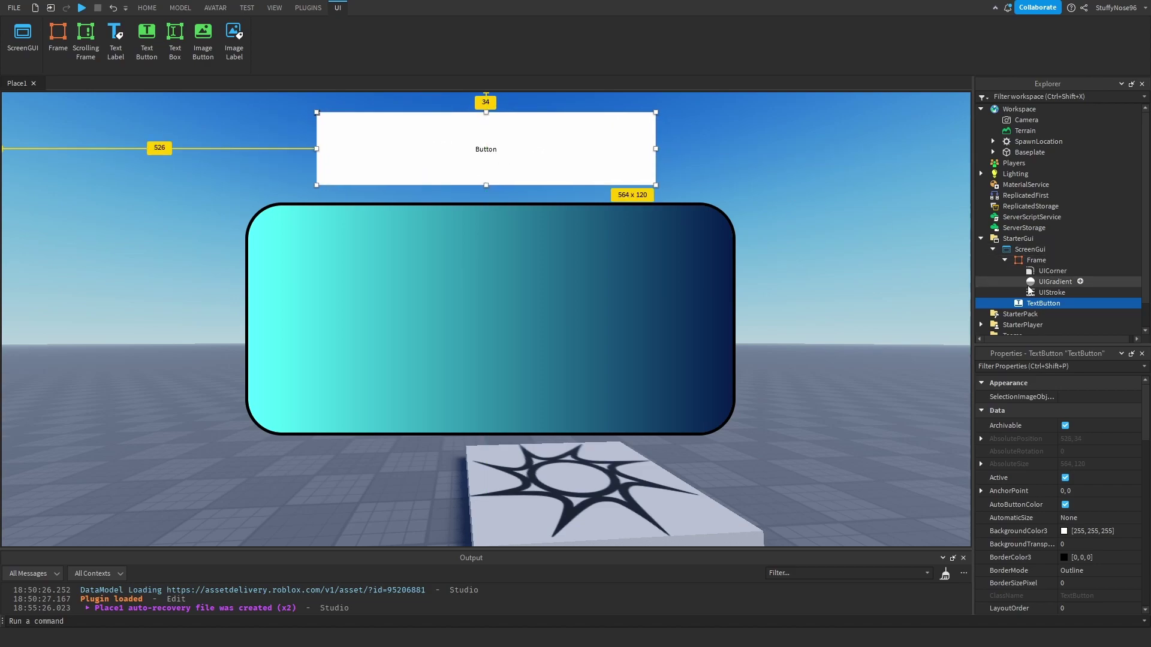
# Step: Copy the Frame's UIStroke and paste it into the TextButton
pyautogui.click(1052, 292)
pyautogui.rightClick(1051, 293)
pyautogui.click(1023, 20)
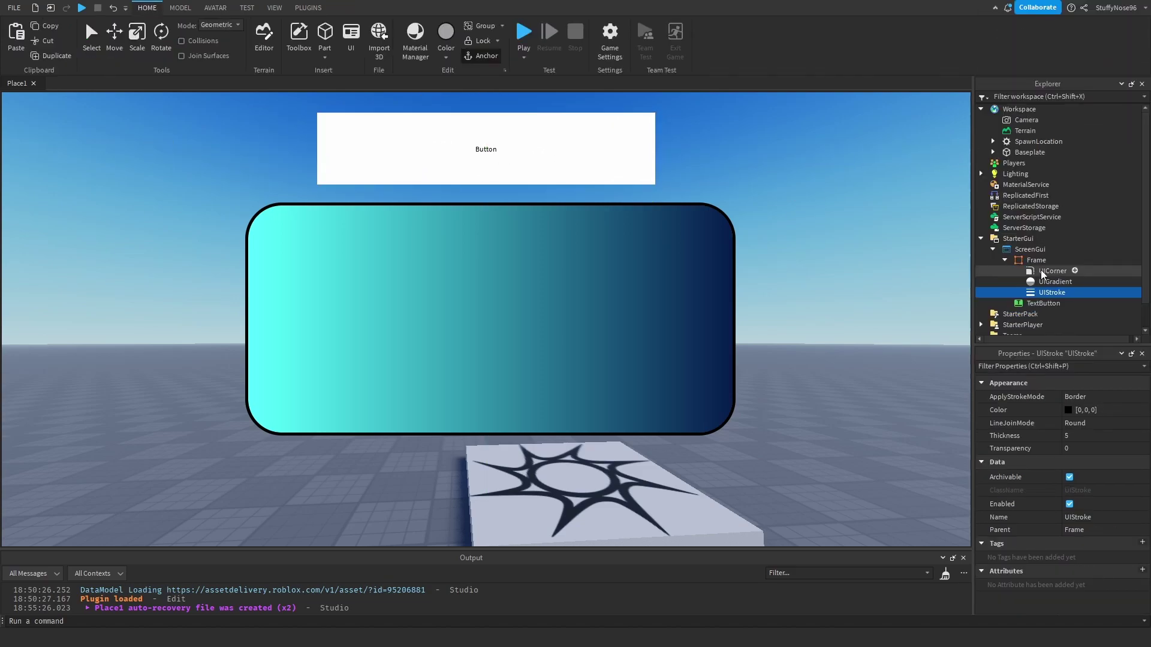
pyautogui.click(1049, 304)
pyautogui.rightClick(1049, 304)
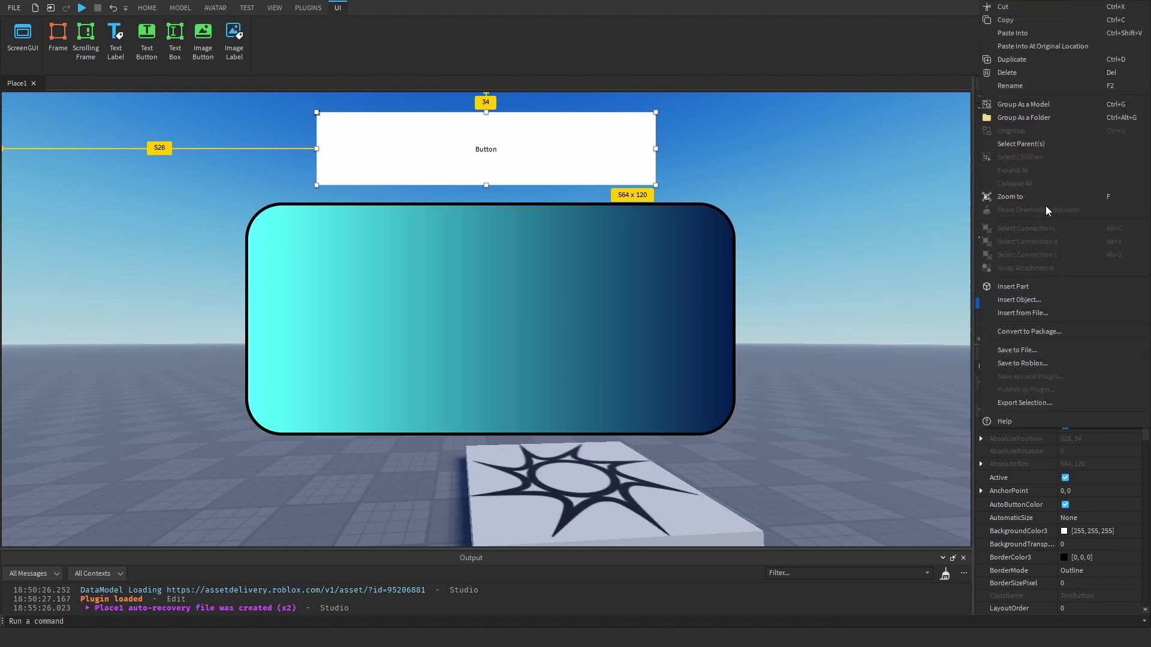
pyautogui.click(1022, 33)
# Step: Copy the Frame's UICorner and paste it into the TextButton
pyautogui.rightClick(1026, 274)
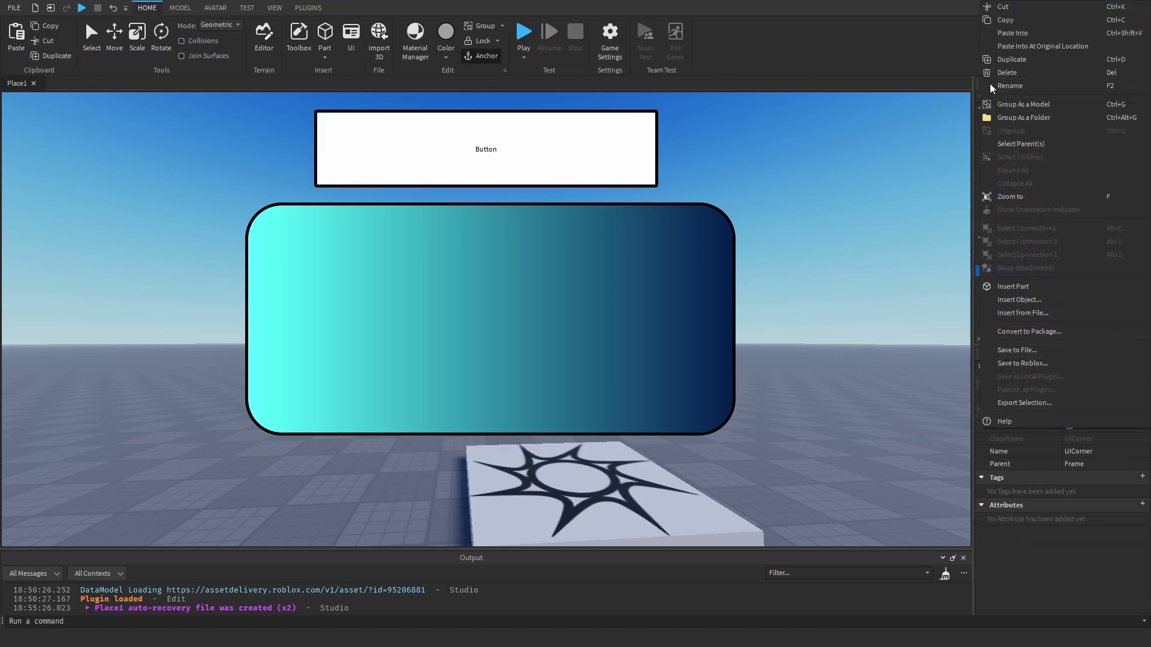
pyautogui.click(1016, 20)
pyautogui.click(1049, 302)
pyautogui.rightClick(1049, 302)
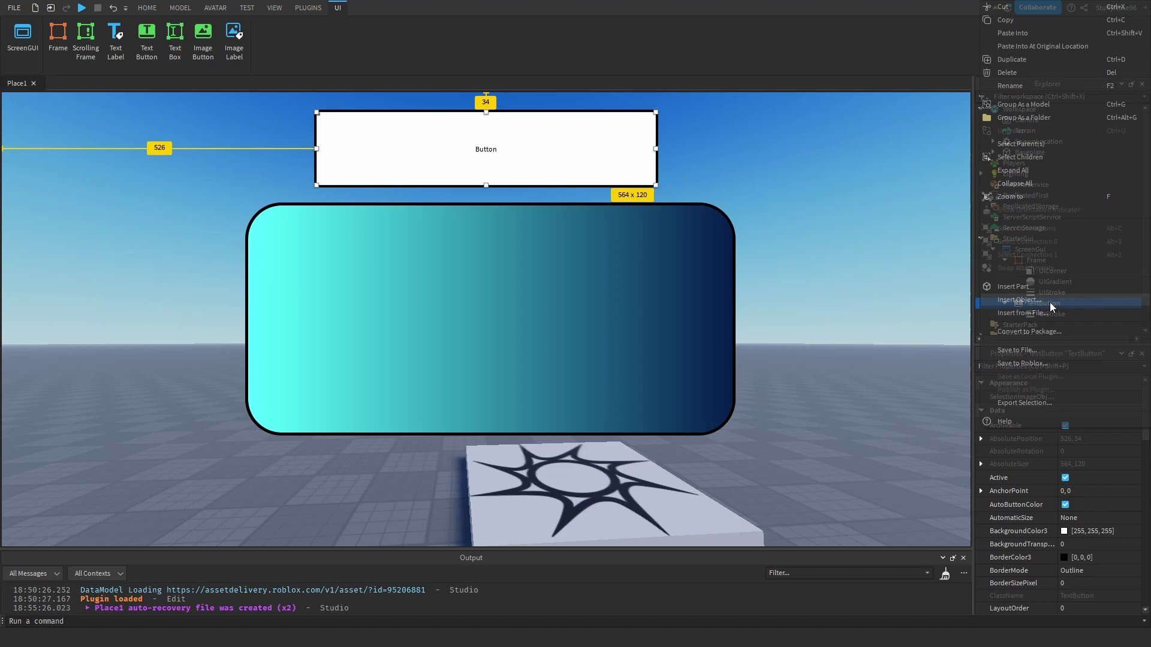
pyautogui.click(1019, 33)
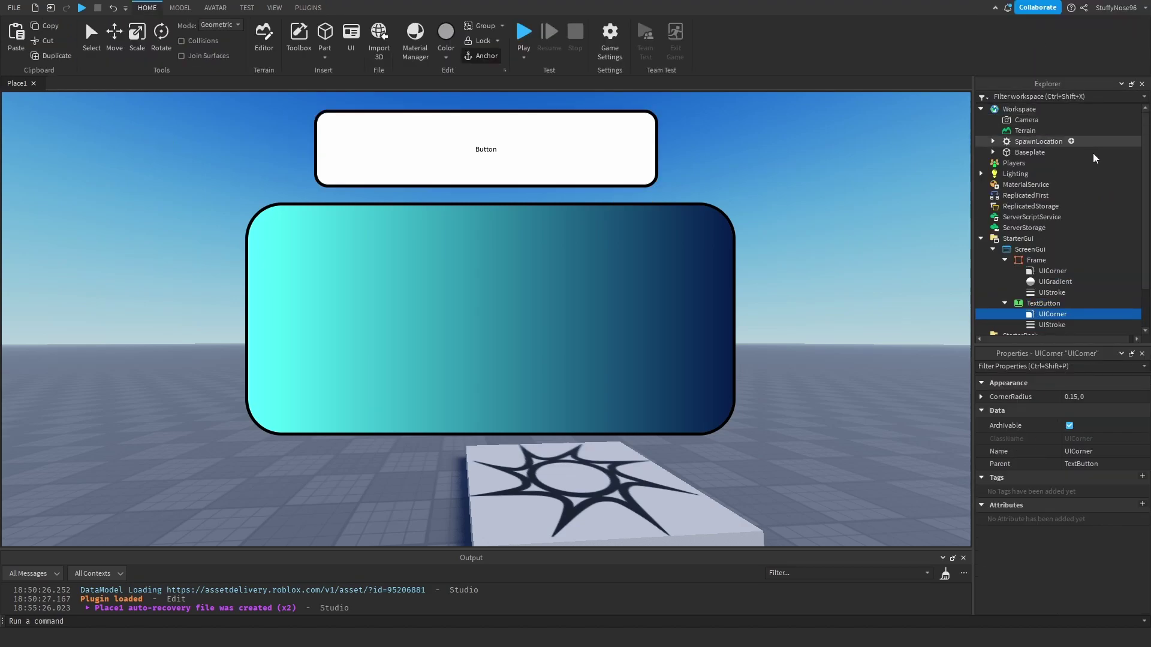
# Step: Copy the Frame's UIGradient into the TextButton, then select the button
pyautogui.click(1053, 283)
pyautogui.rightClick(1054, 283)
pyautogui.click(1019, 33)
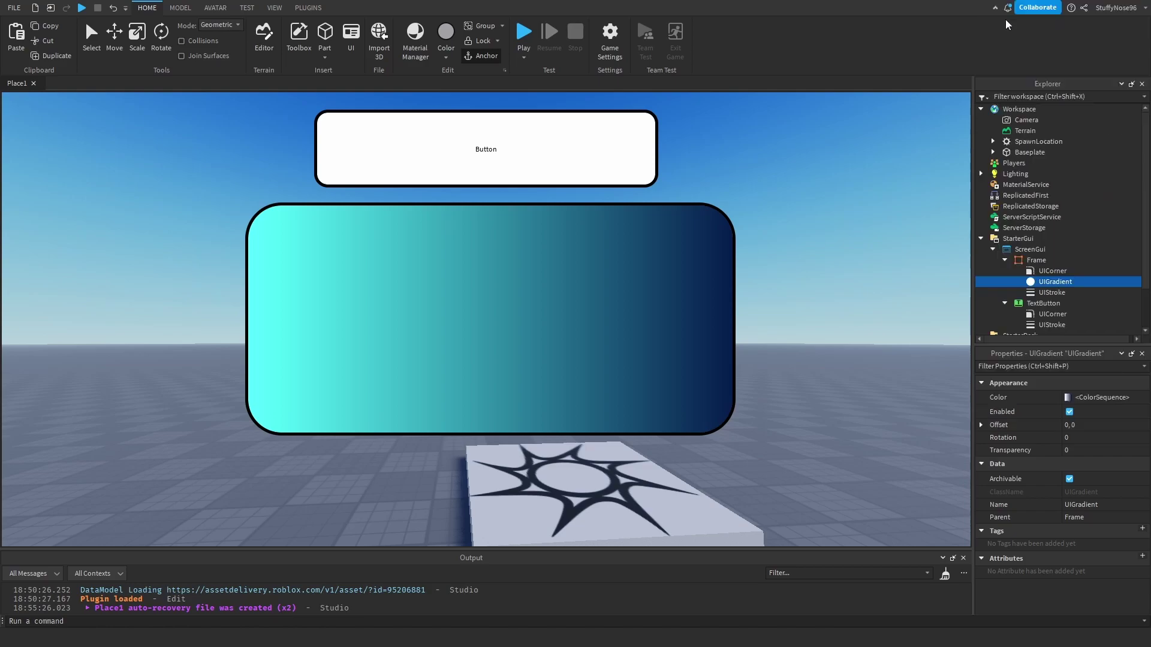
pyautogui.click(1055, 301)
pyautogui.rightClick(1055, 302)
pyautogui.click(1038, 36)
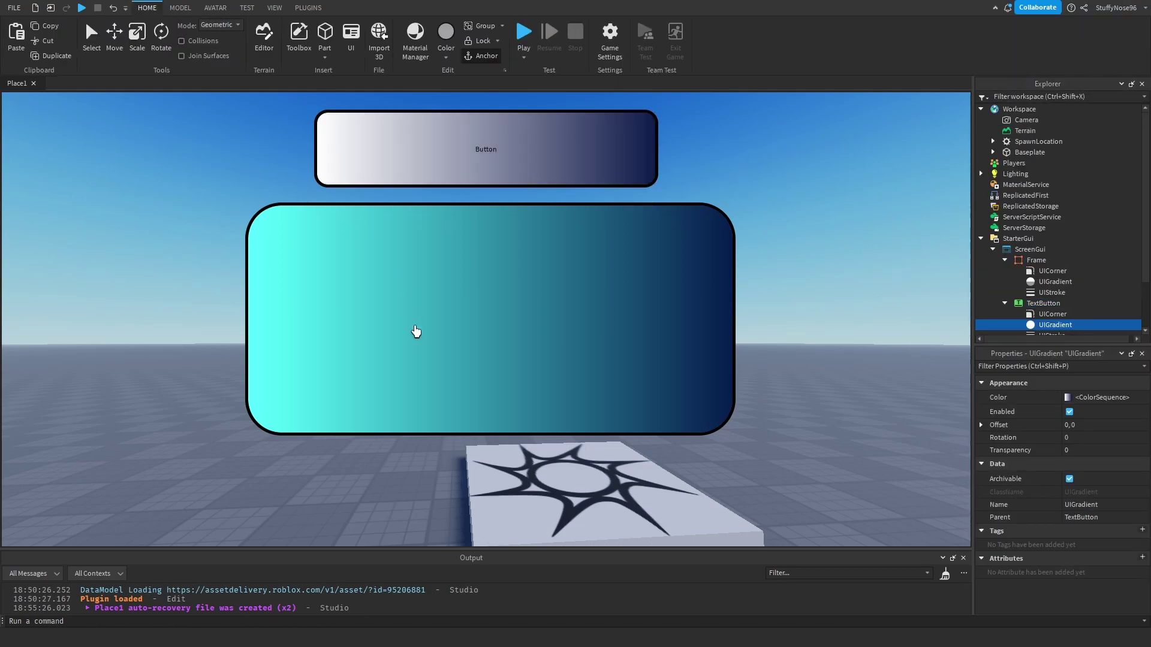
pyautogui.click(493, 154)
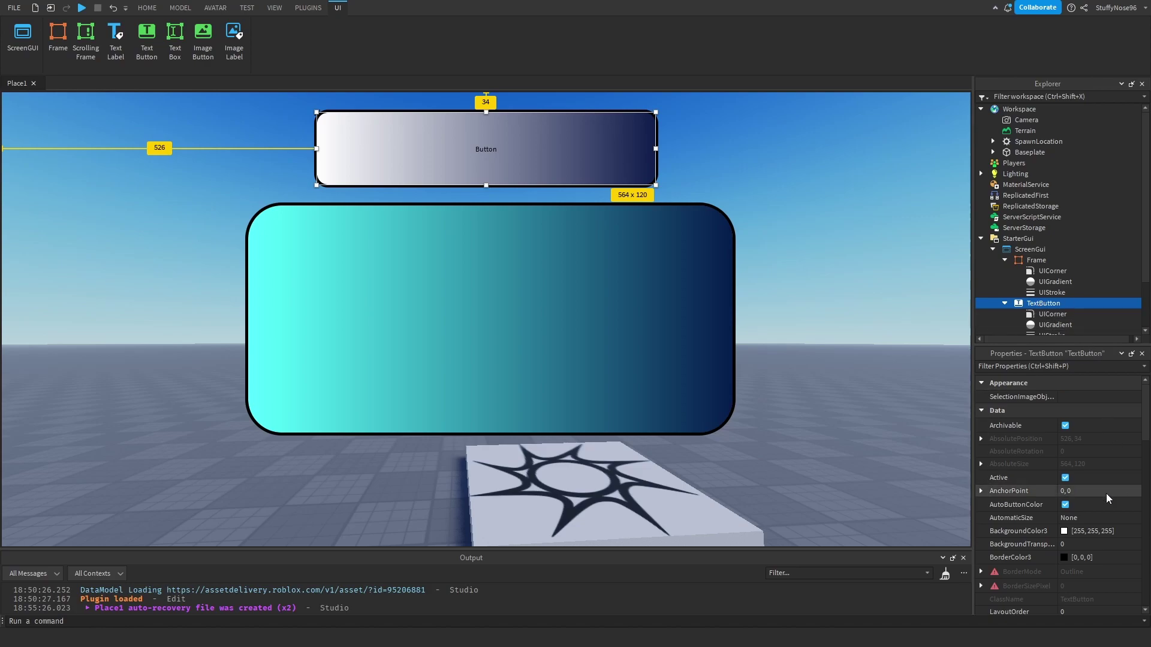
# Step: Set the TextButton's BackgroundColor3 to light blue 0, 170, 255 (#00aaff)
pyautogui.scroll(-1, 1106, 492)
pyautogui.click(1064, 492)
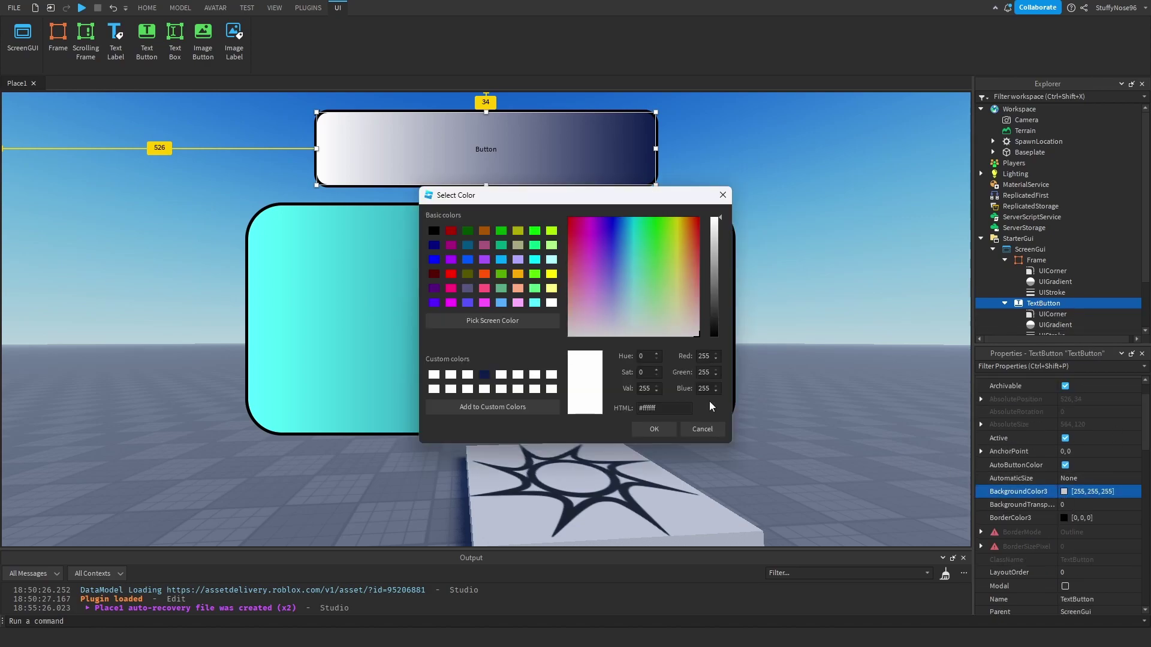
pyautogui.click(501, 261)
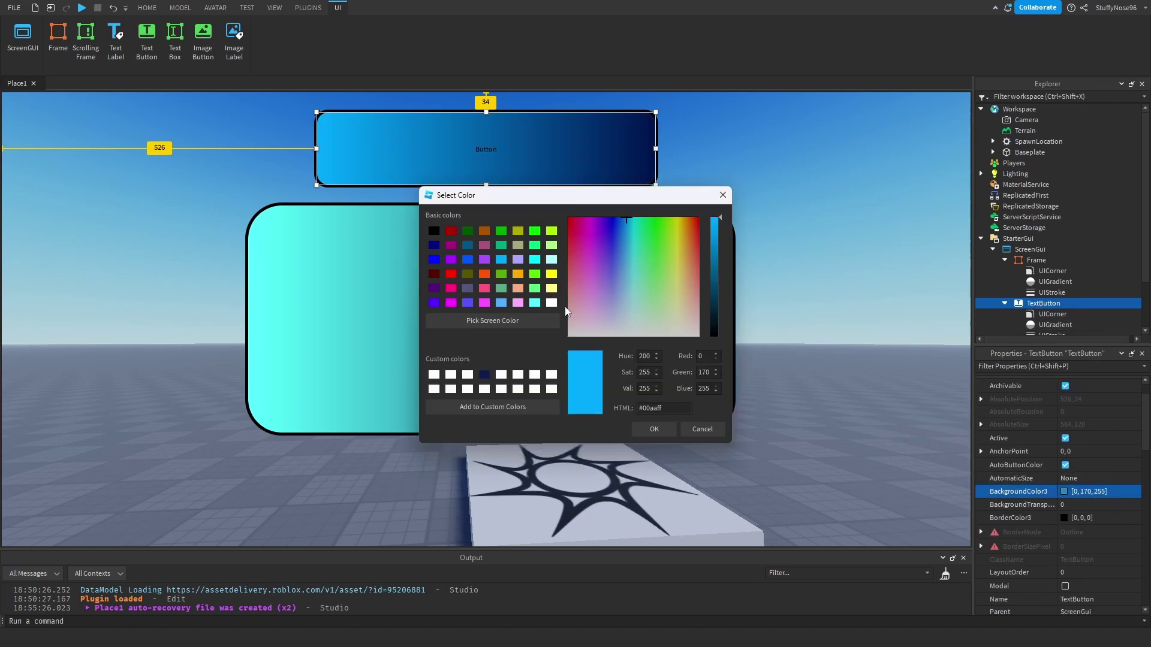
pyautogui.click(654, 428)
pyautogui.click(818, 282)
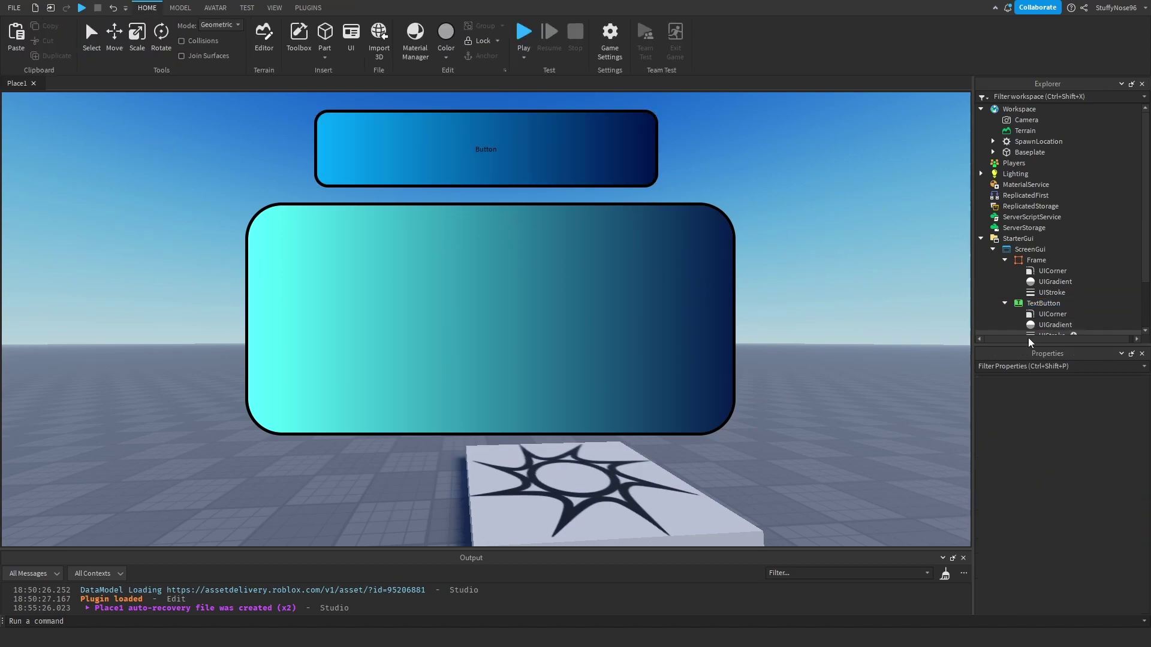
pyautogui.scroll(-2, 1057, 308)
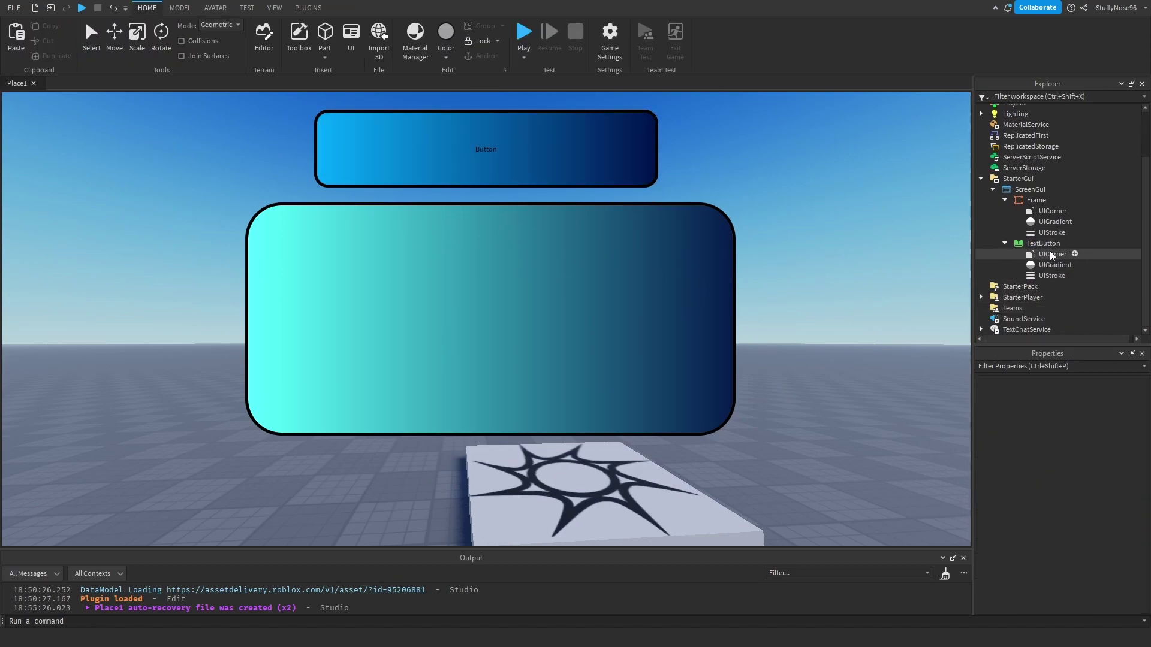
pyautogui.click(1064, 245)
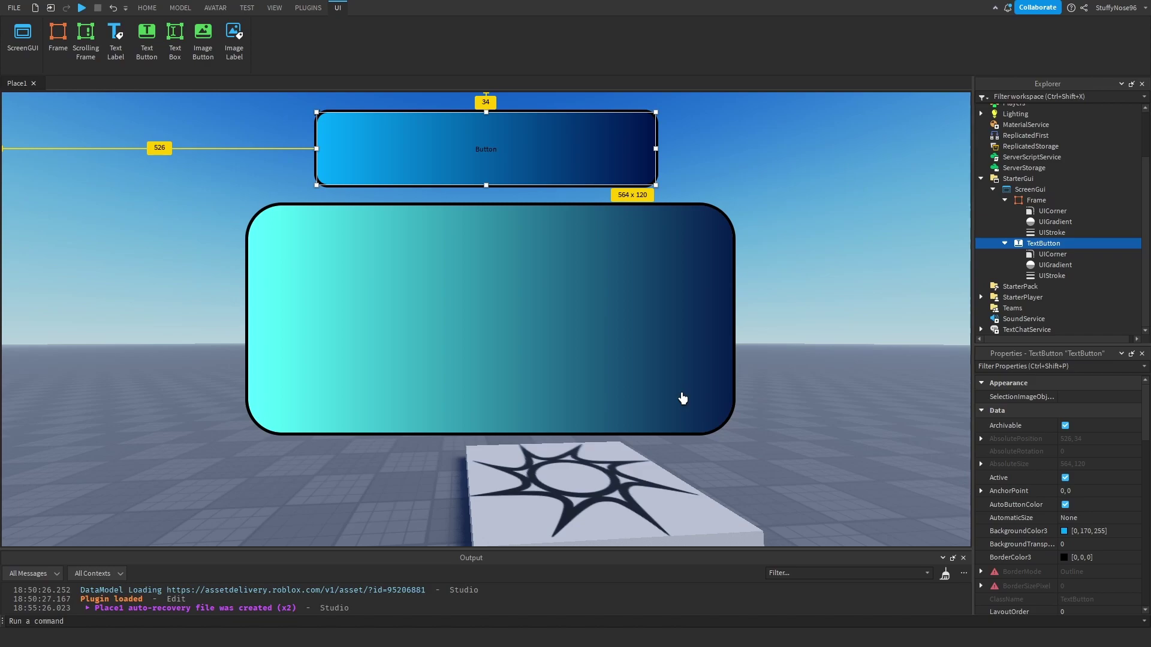
pyautogui.click(1060, 275)
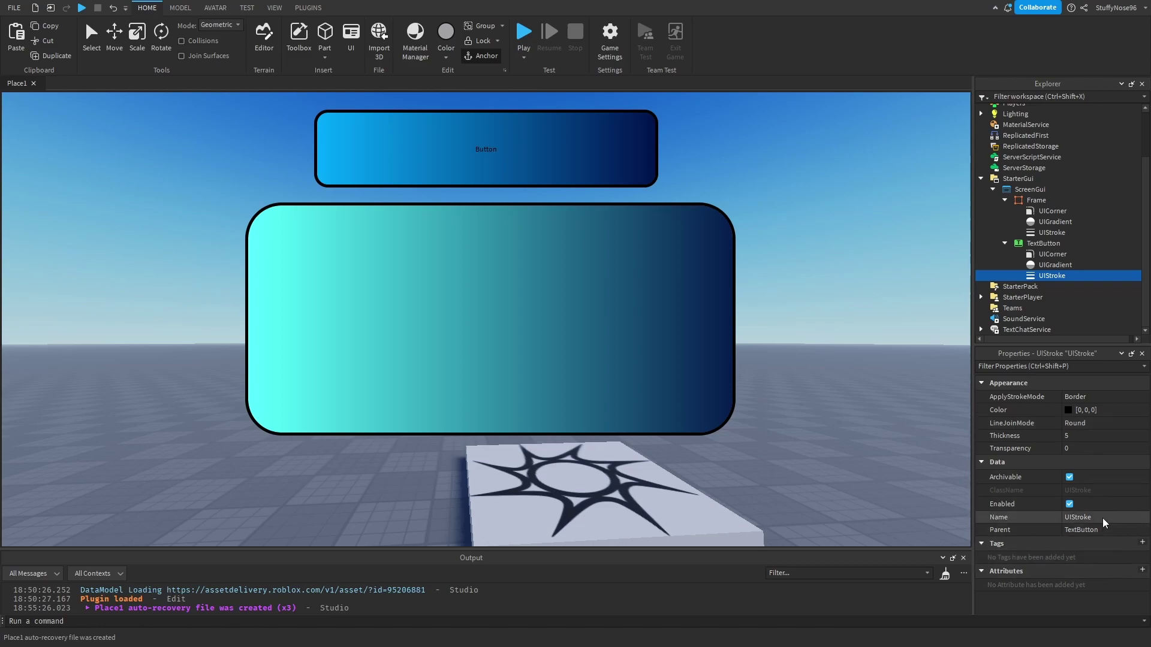
pyautogui.click(1082, 448)
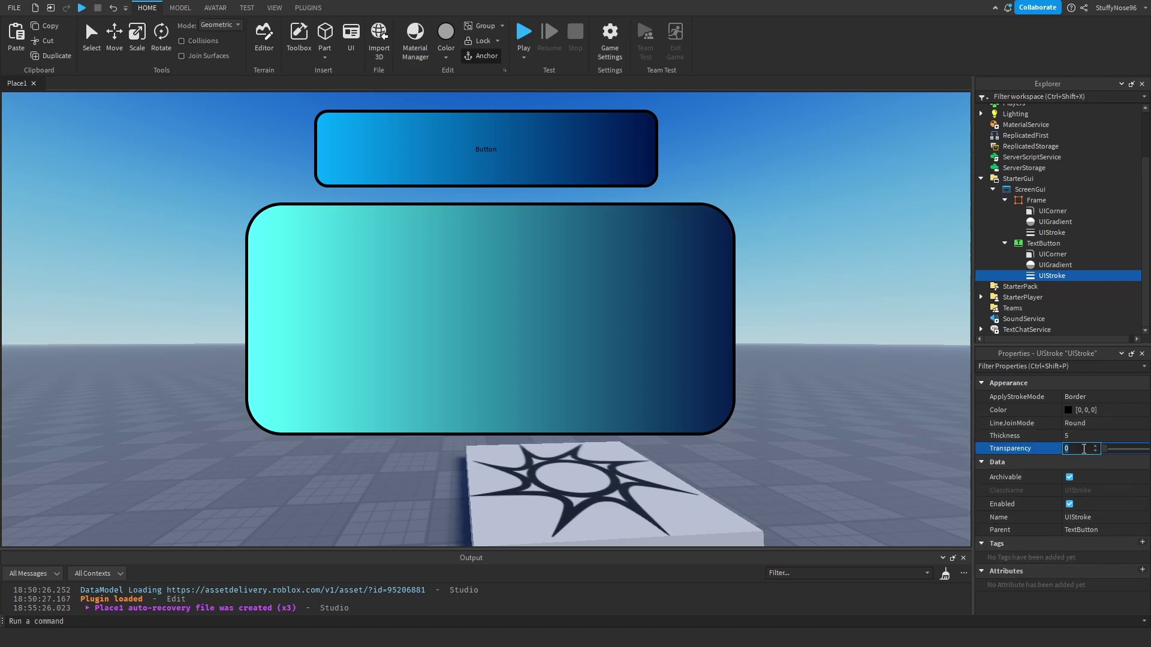
pyautogui.click(1083, 435)
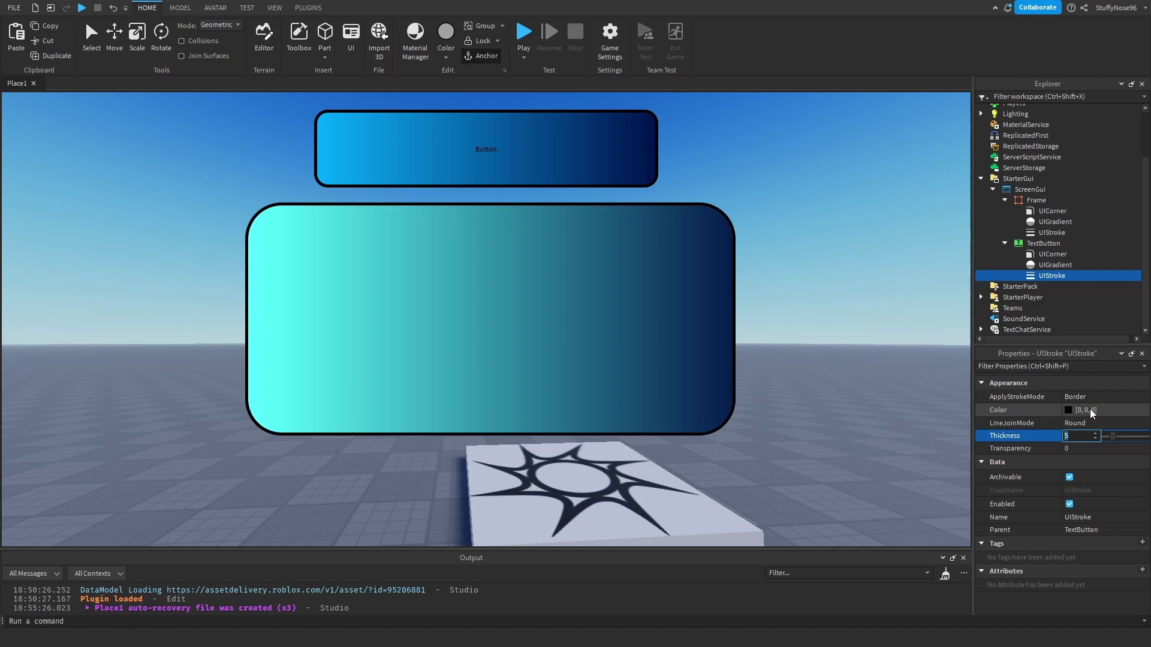
pyautogui.click(1093, 422)
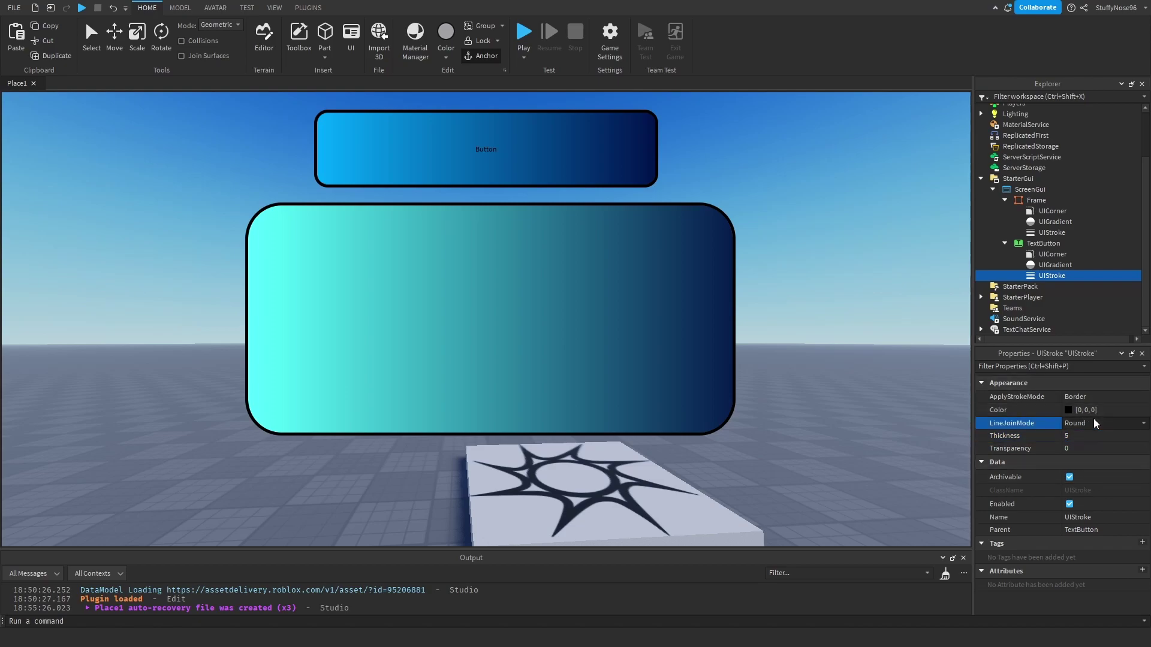
pyautogui.click(1095, 422)
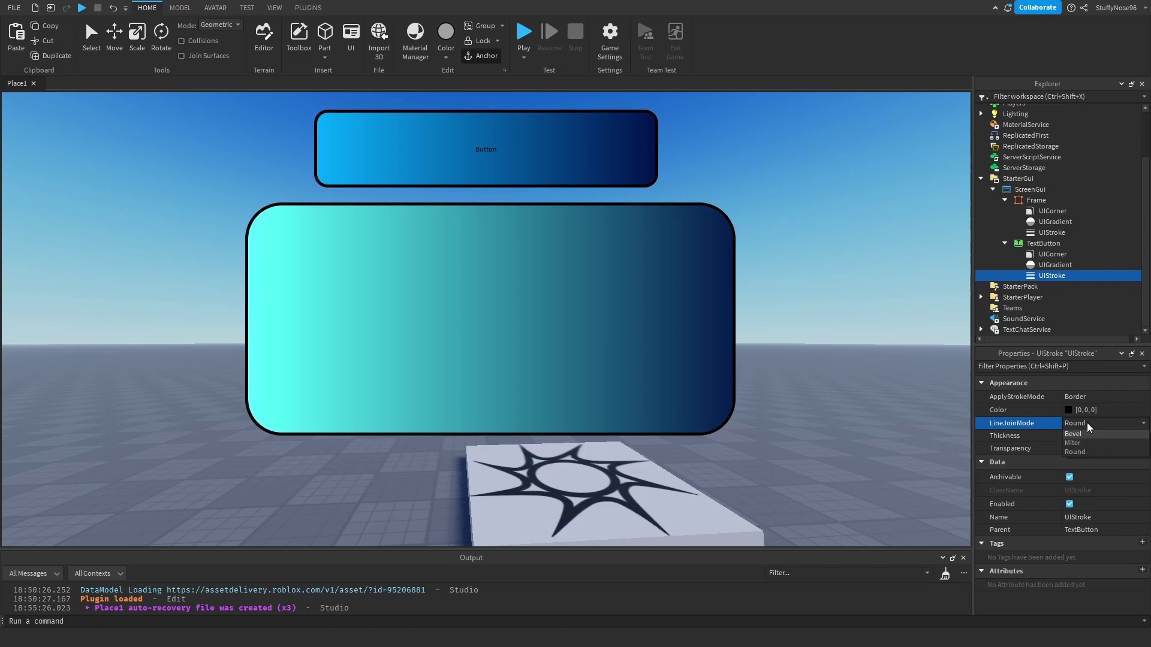
pyautogui.click(1054, 210)
pyautogui.click(1052, 232)
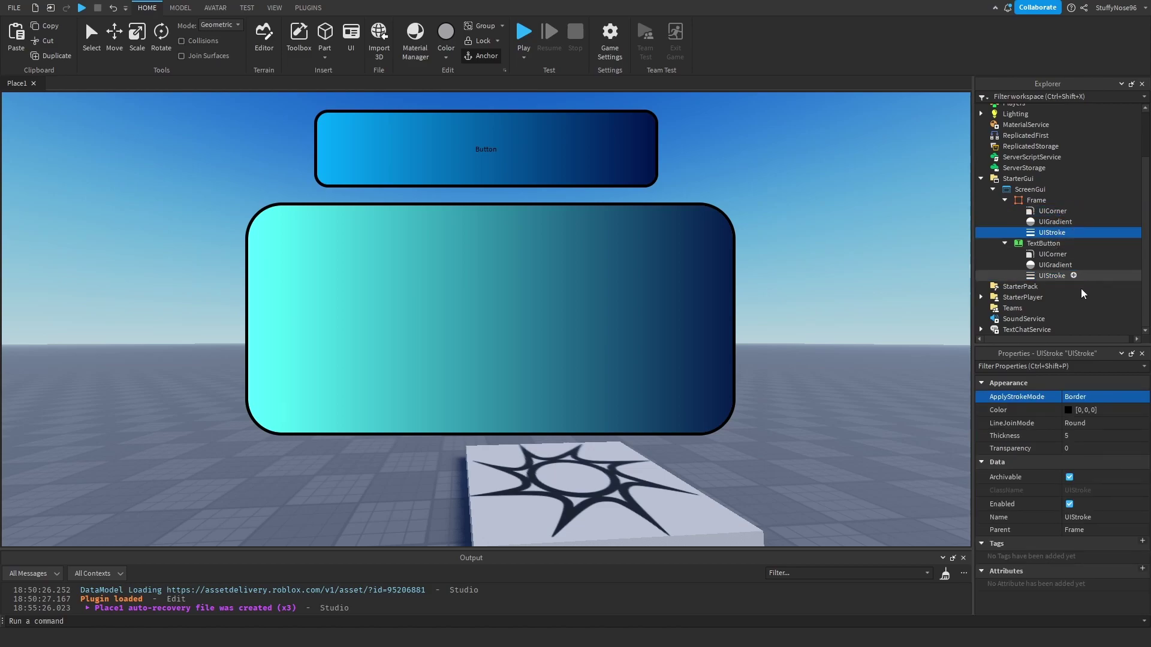
pyautogui.click(1088, 422)
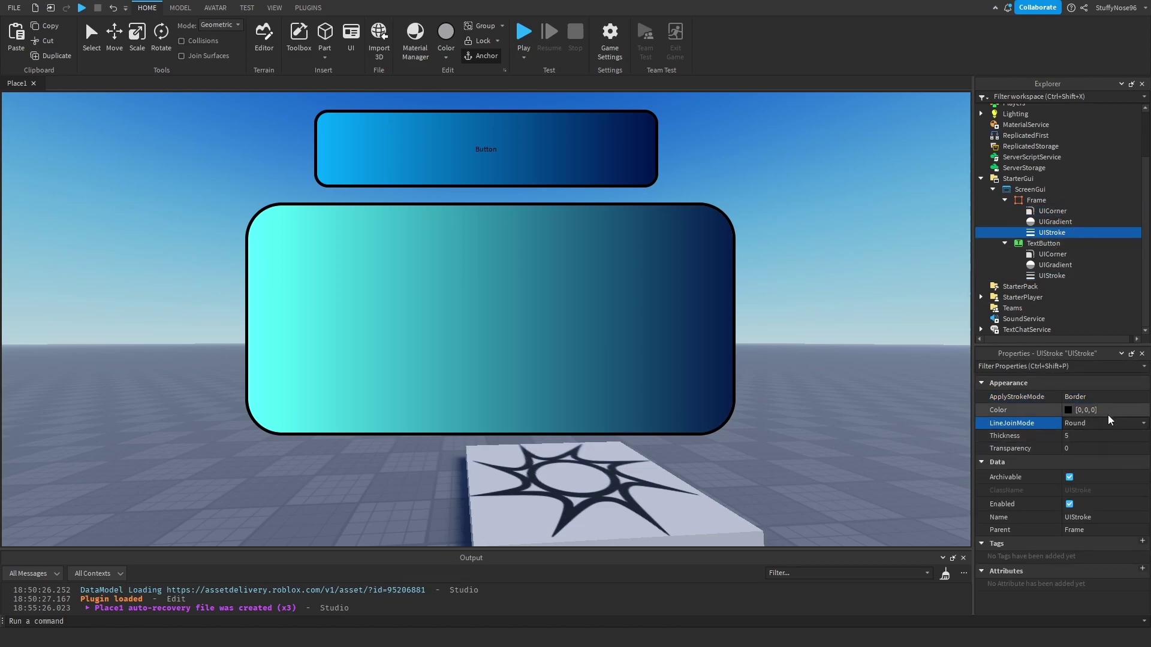
pyautogui.click(1101, 422)
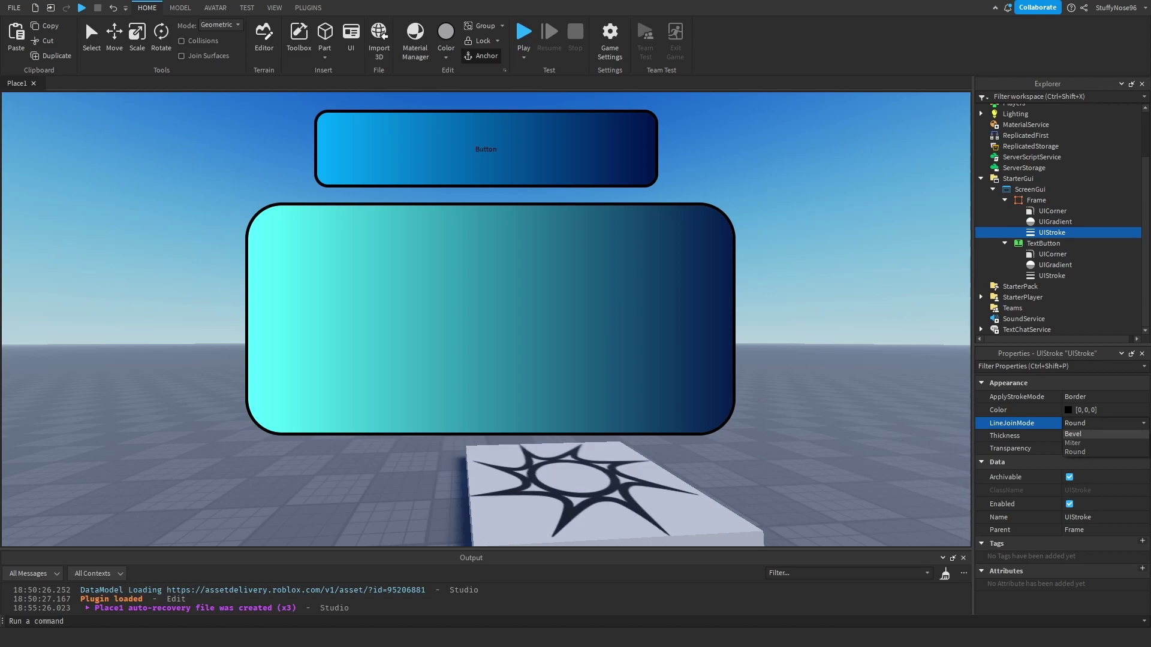
pyautogui.click(1088, 444)
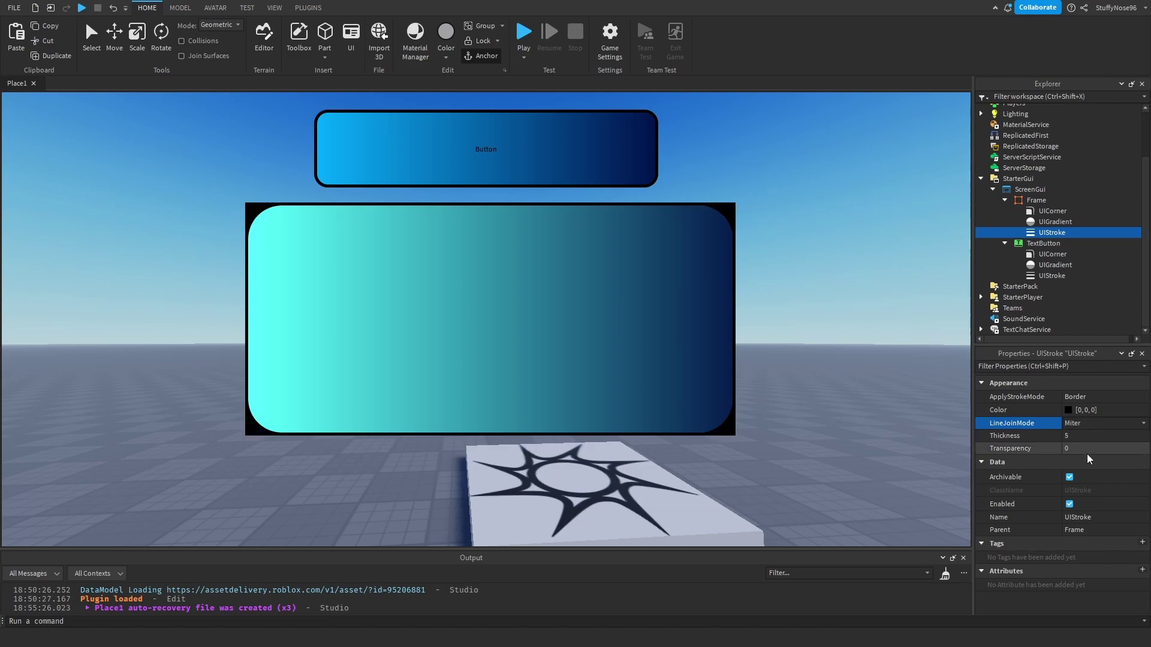
pyautogui.click(1081, 423)
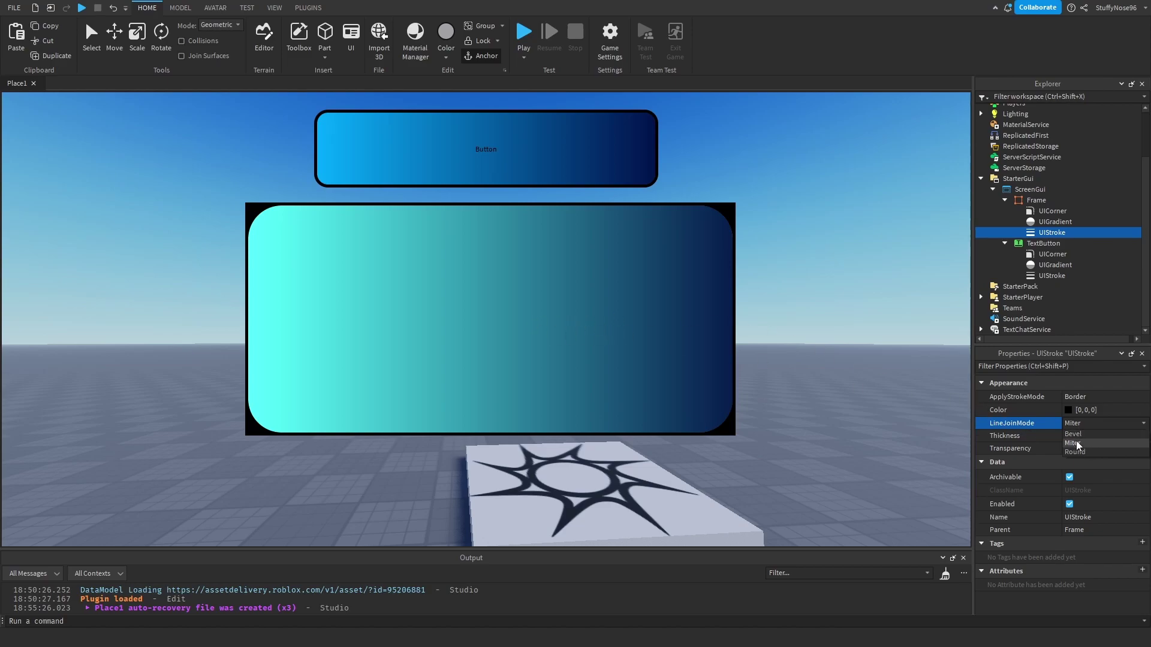
pyautogui.click(1076, 435)
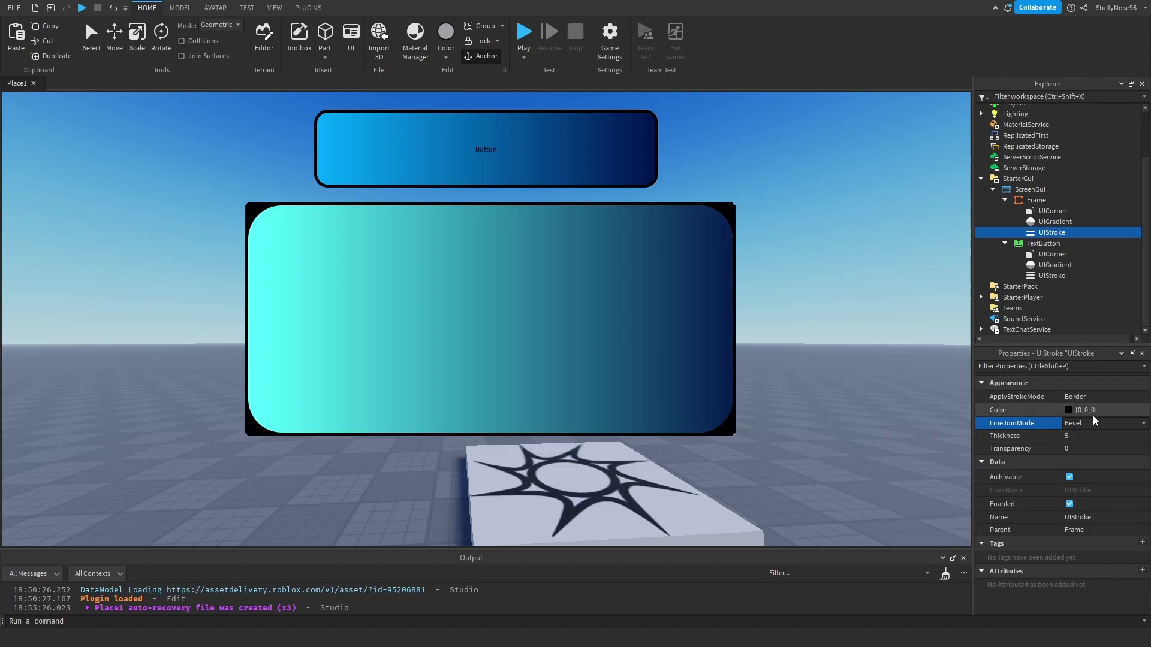
pyautogui.click(1091, 422)
pyautogui.click(1082, 452)
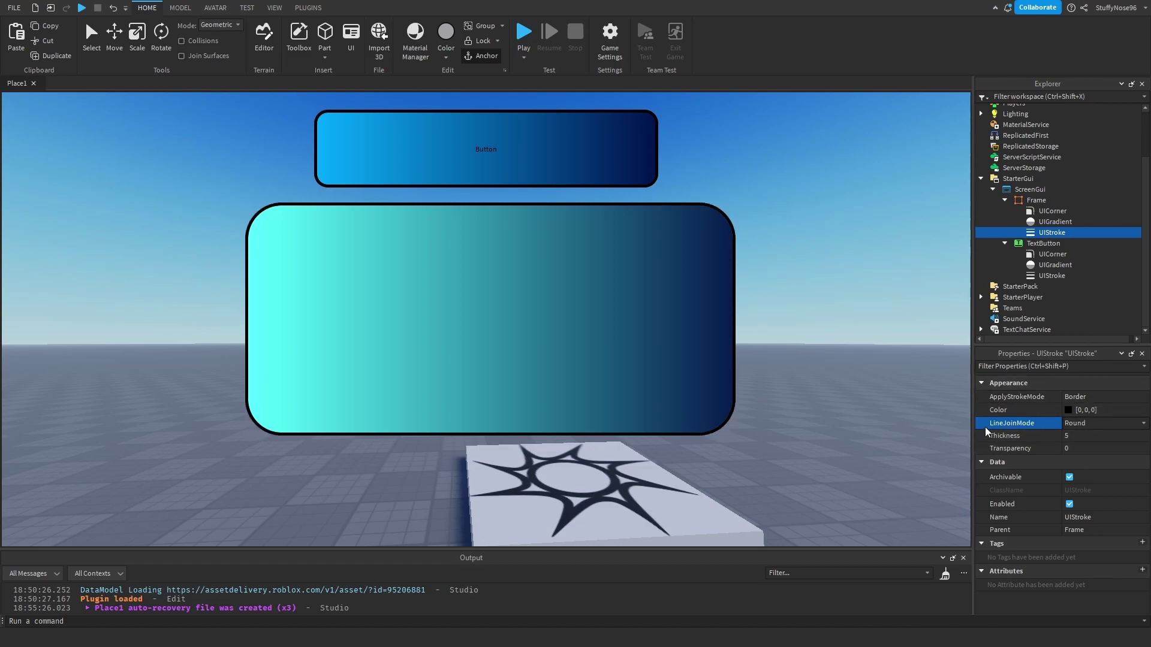